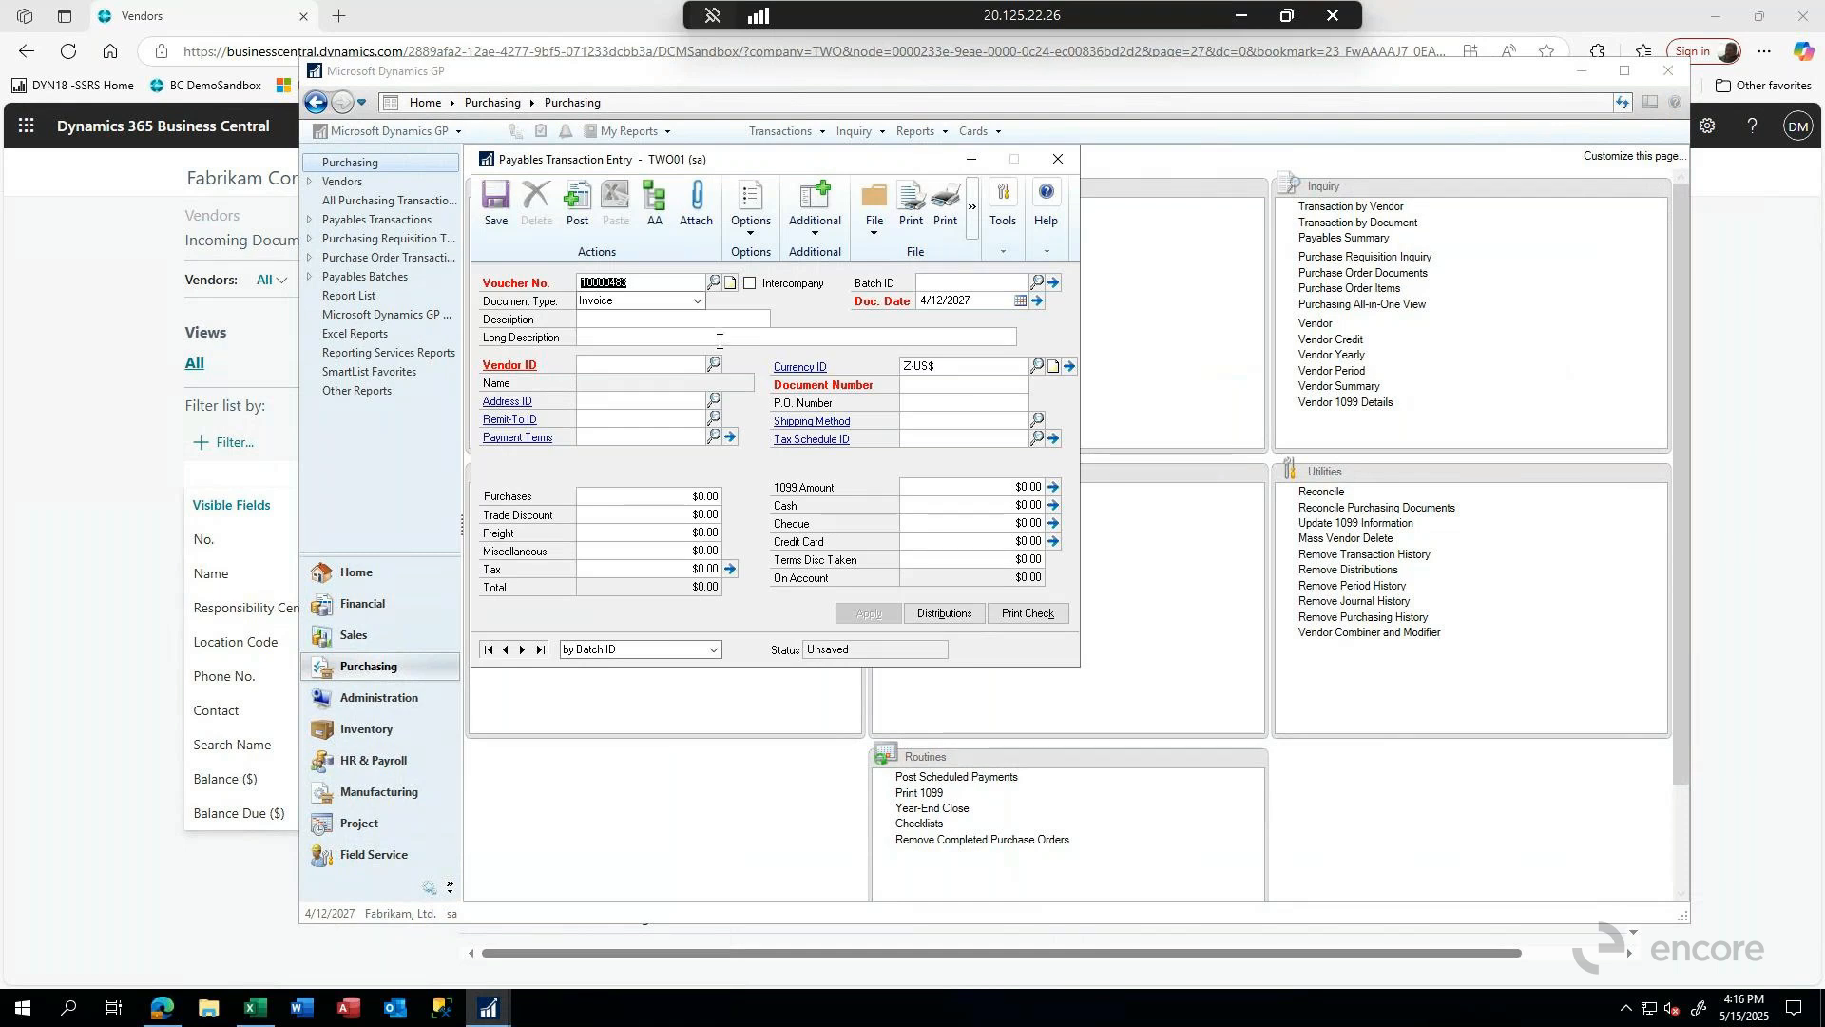
- Select A Travel Company from the vendor lookup for the new payables invoice
{"action": "key", "text": "Tab"}
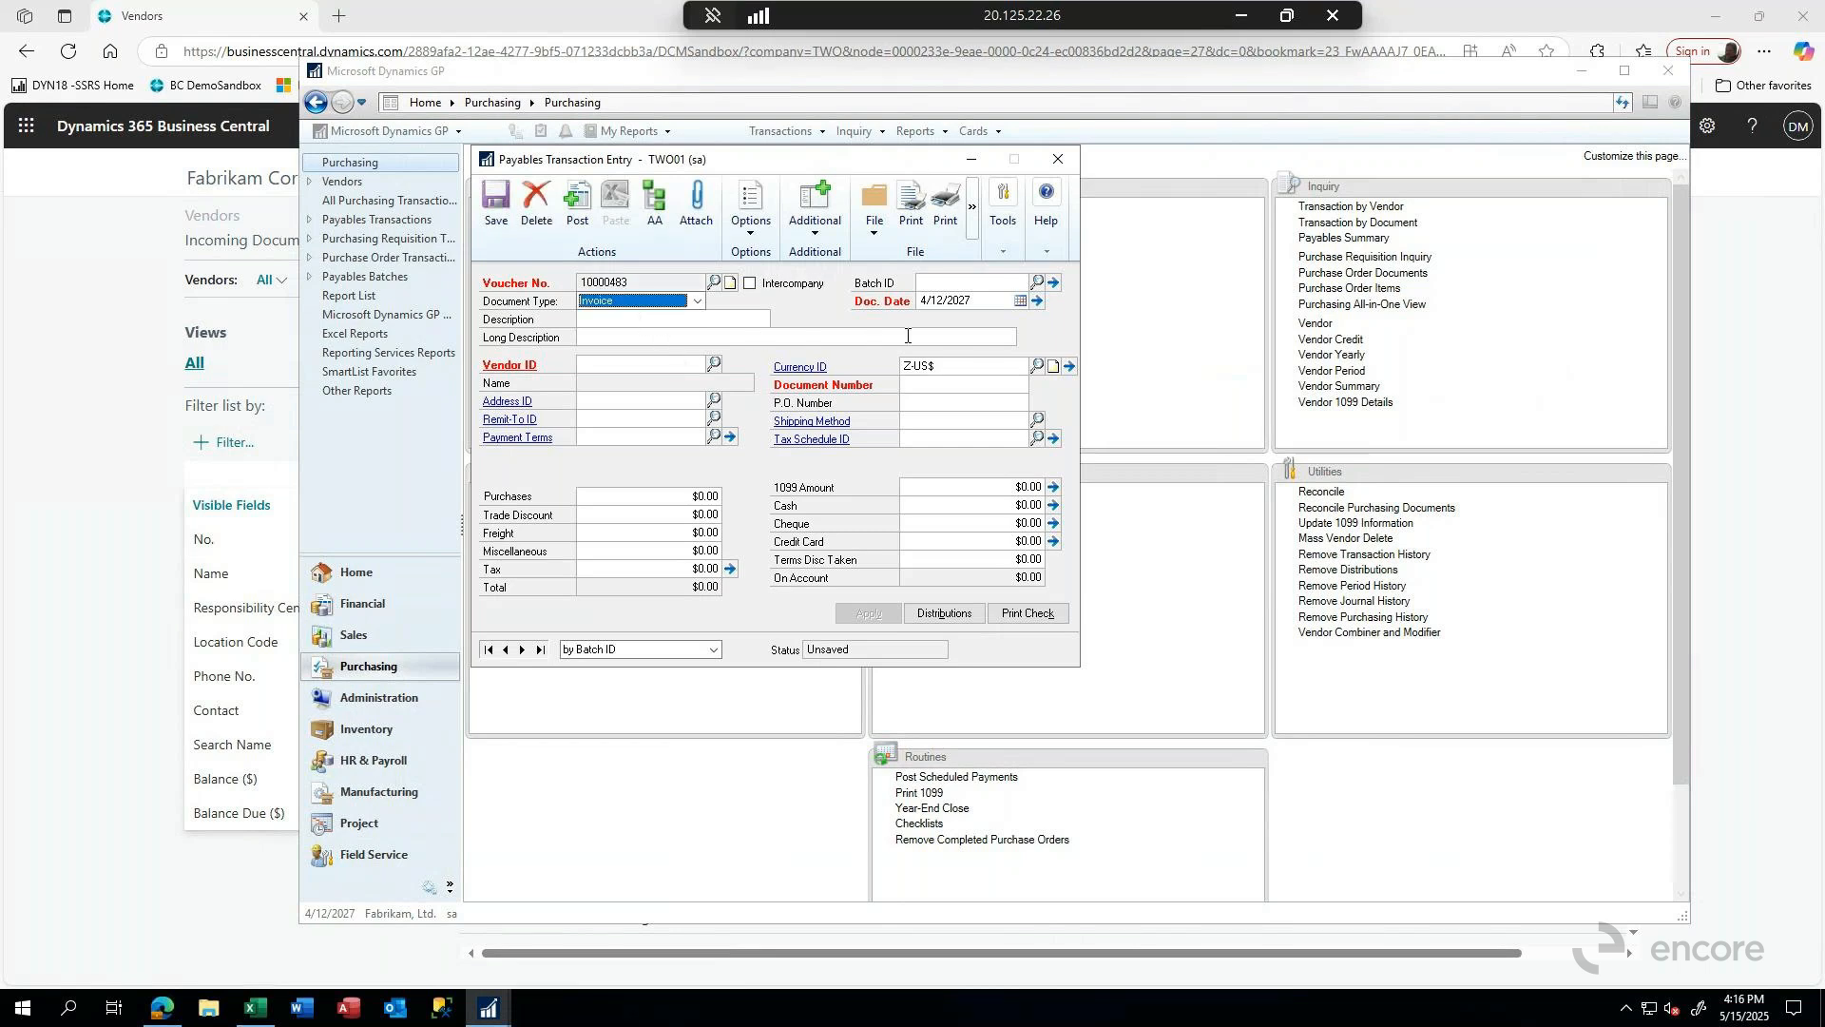
{"action": "key", "text": "Tab"}
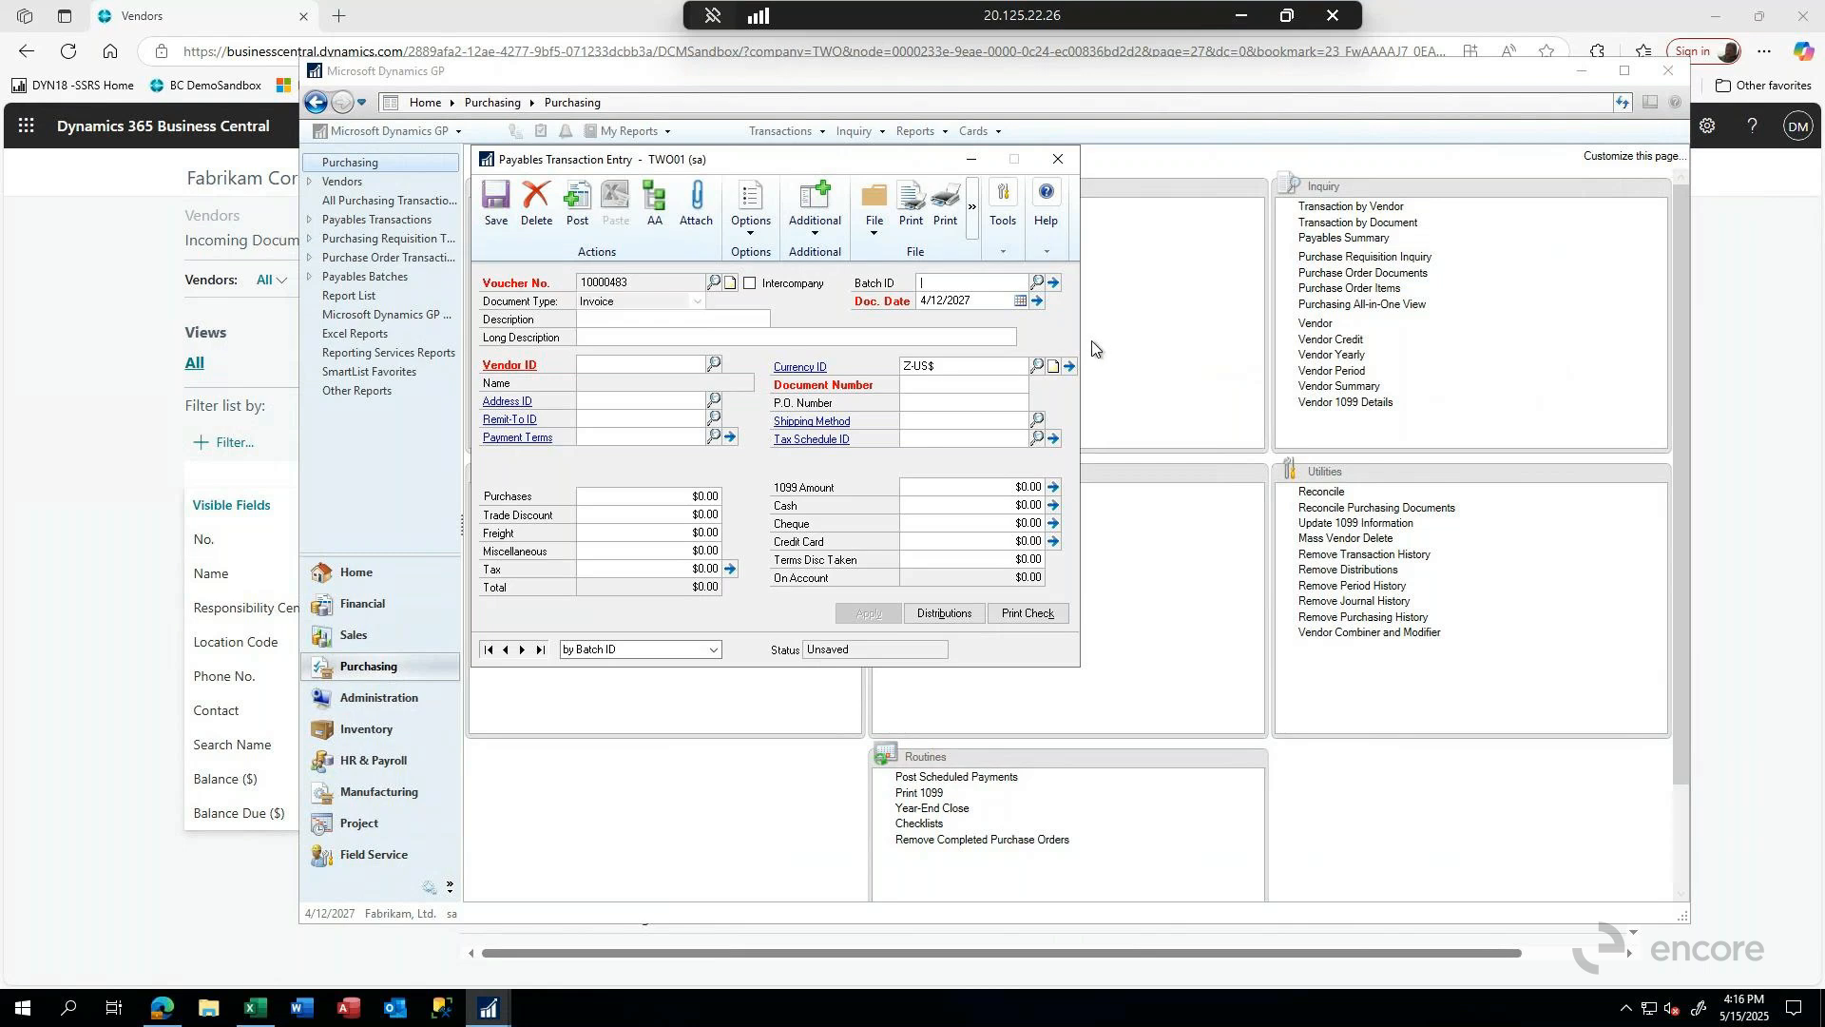
{"action": "key", "text": "Tab"}
{"action": "key", "text": "Tab"}
{"action": "key", "text": "Tab"}
{"action": "type", "text": "ACE"}
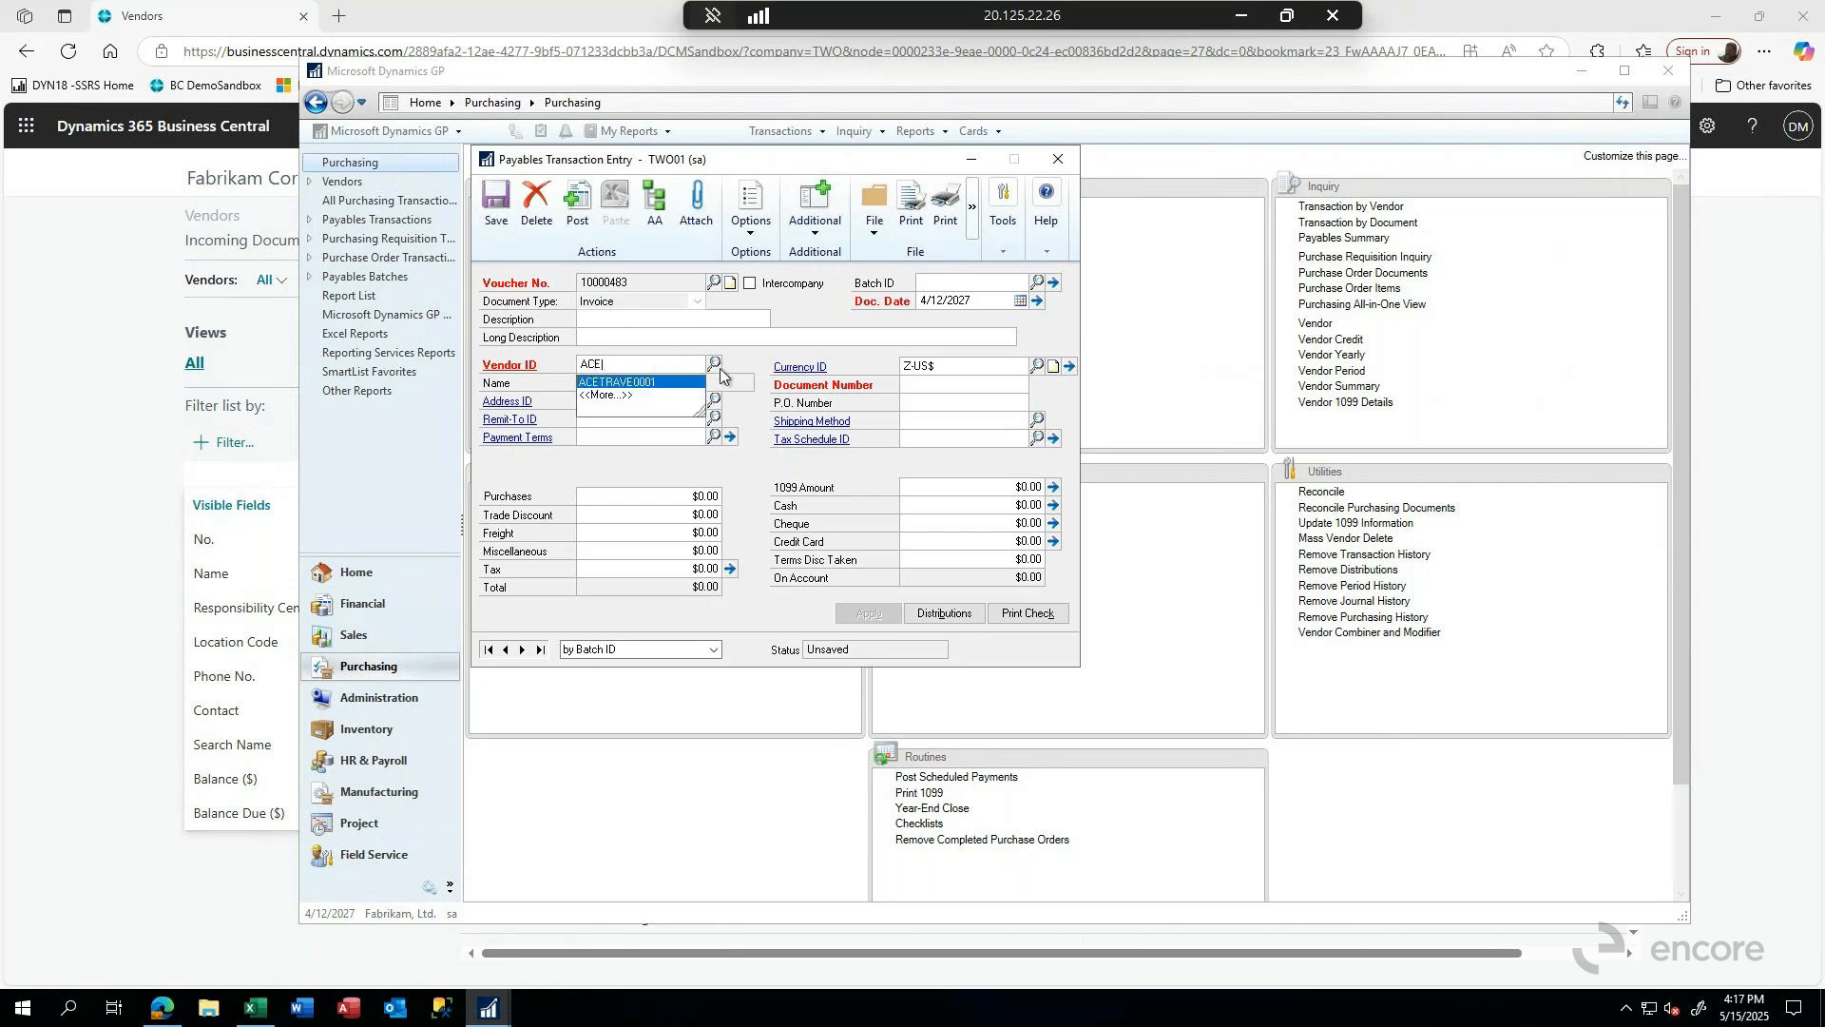
{"action": "left_click", "coordinate": [715, 365]}
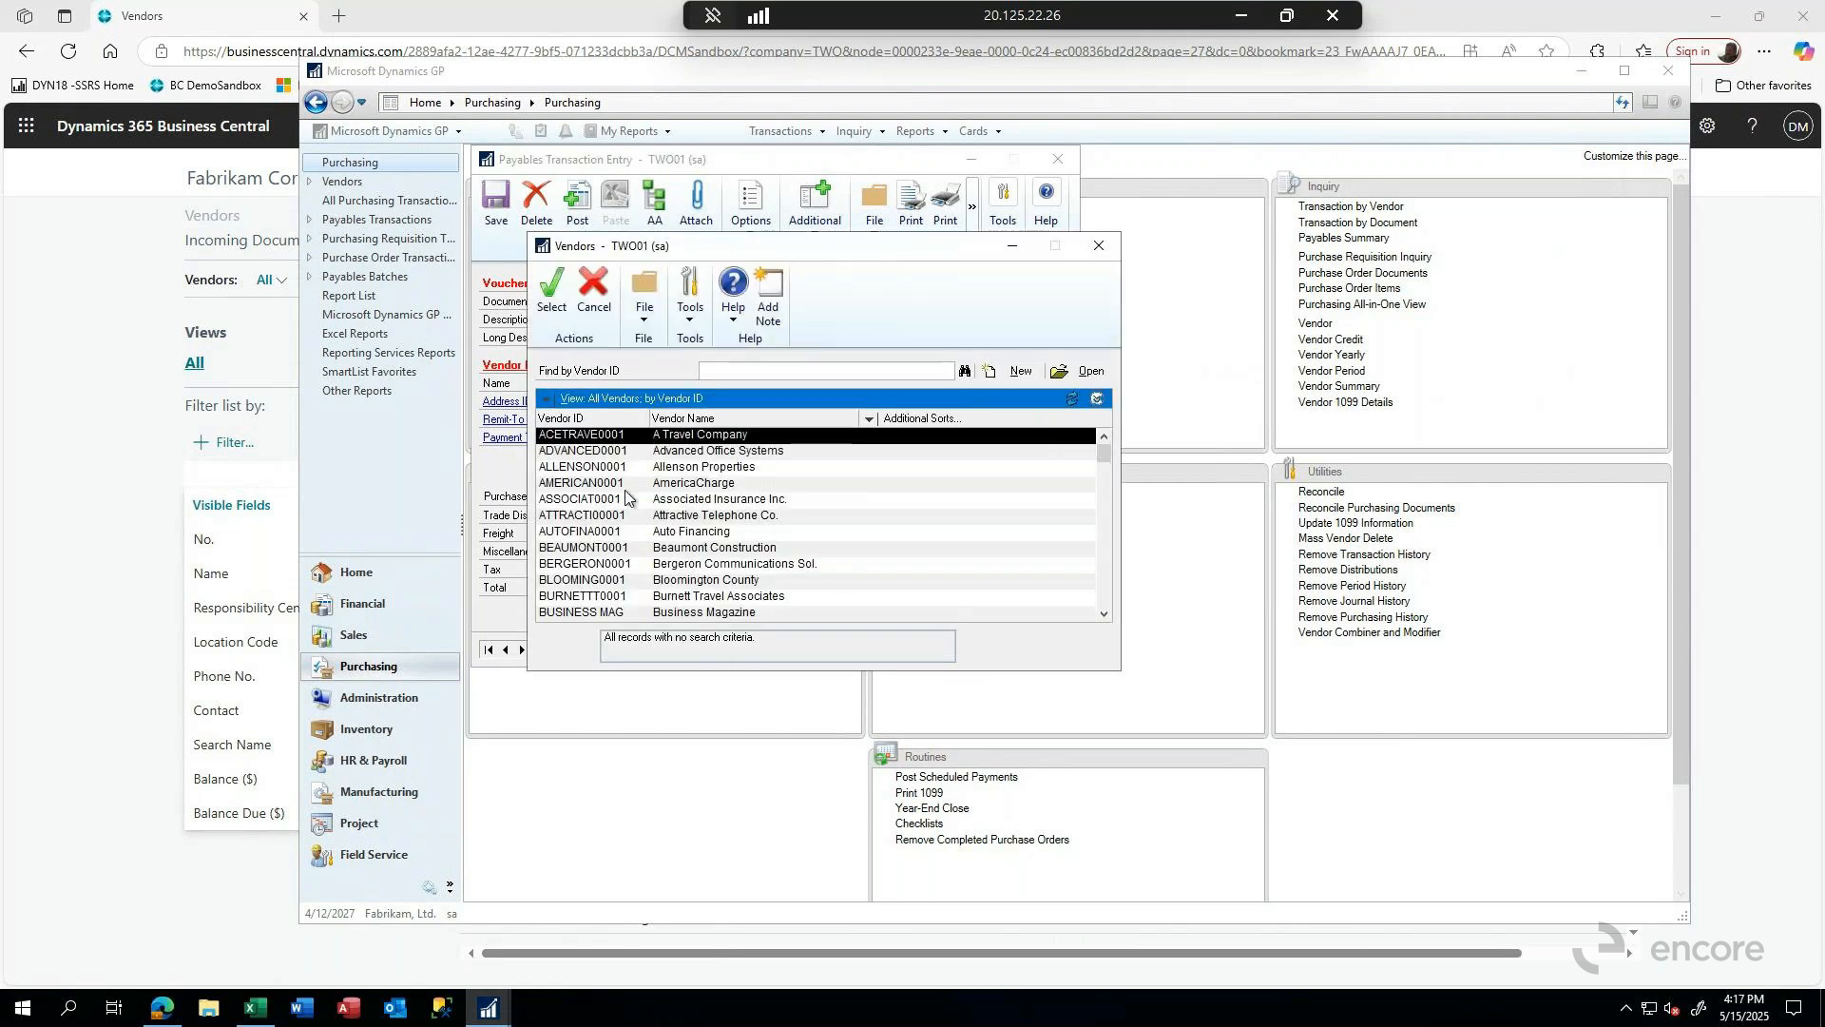
{"action": "double_click", "coordinate": [586, 438]}
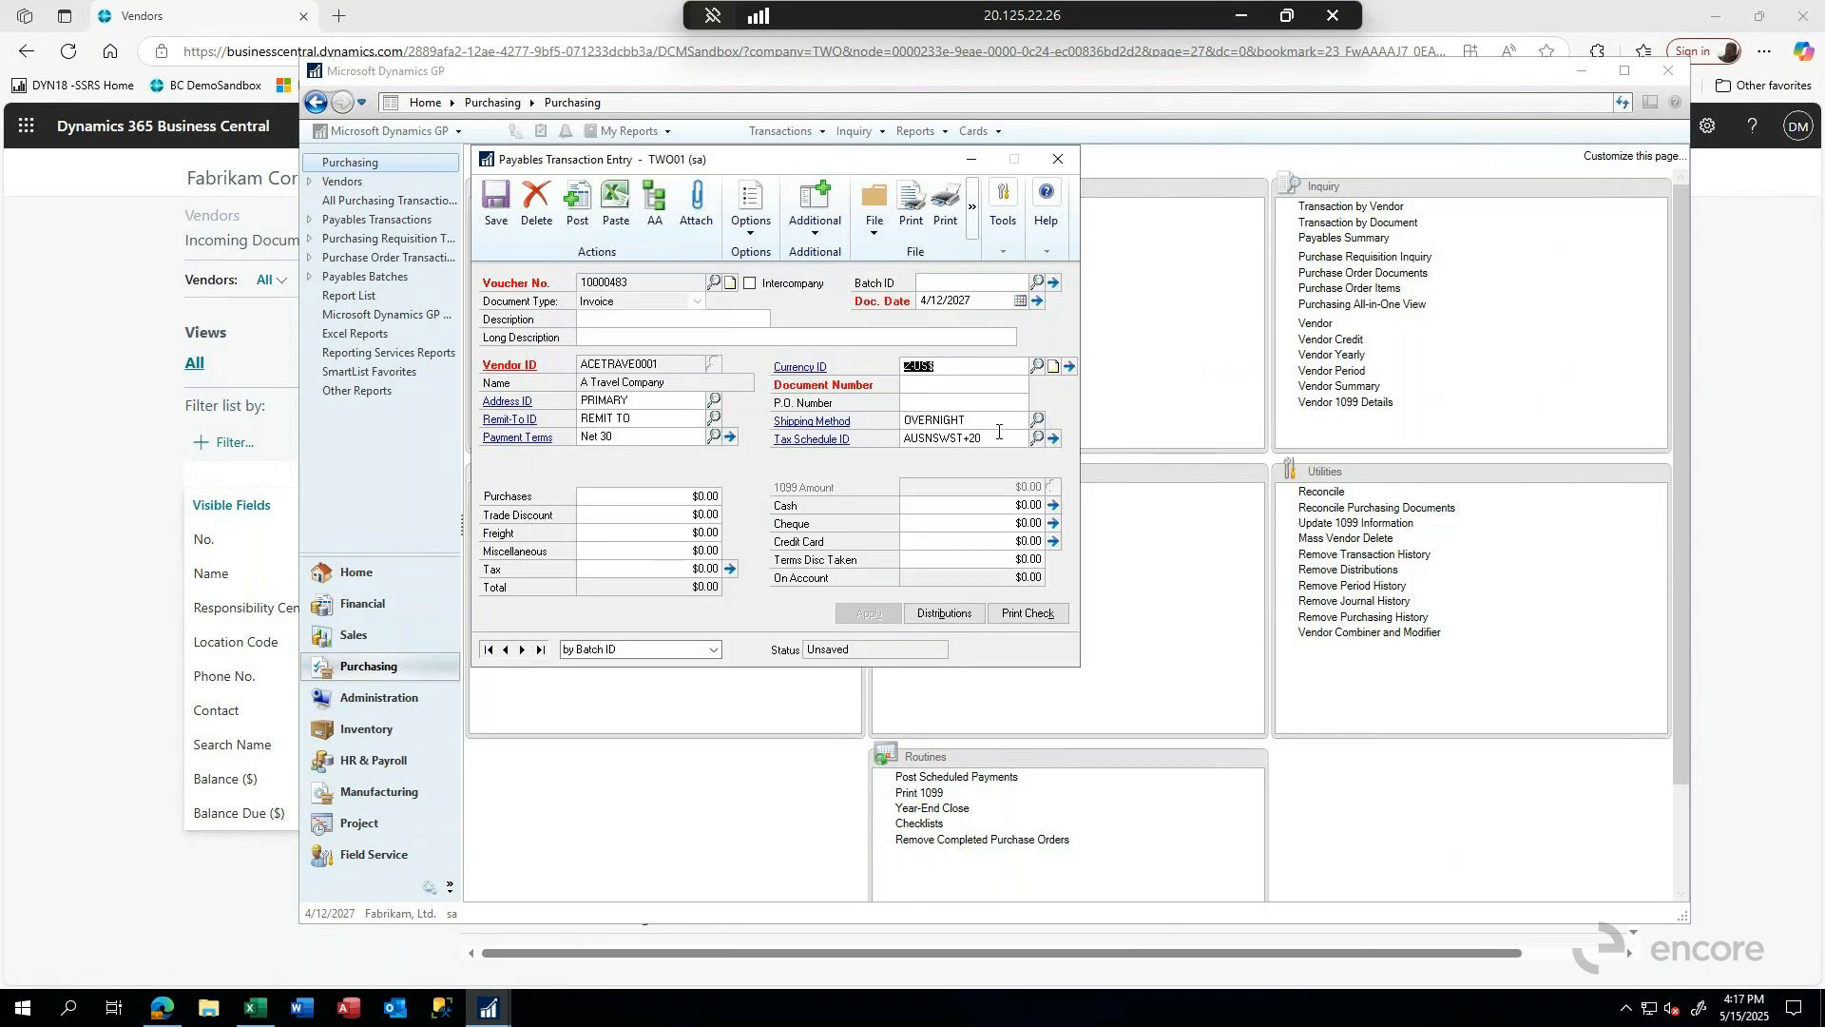
- Enter document number 987321 and a purchases amount of $1,100.00 on the payables invoice
{"action": "key", "text": "Tab"}
{"action": "type", "text": "987321"}
{"action": "key", "text": "Tab"}
{"action": "key", "text": "Tab"}
{"action": "key", "text": "Tab"}
{"action": "key", "text": "Tab"}
{"action": "type", "text": "1,100"}
{"action": "key", "text": "Tab"}
{"action": "key", "text": "Tab"}
{"action": "key", "text": "Tab"}
{"action": "key", "text": "Tab"}
{"action": "key", "text": "Tab"}
{"action": "key", "text": "Tab"}
{"action": "key", "text": "Tab"}
{"action": "key", "text": "Tab"}
{"action": "key", "text": "Tab"}
- In the invoice distributions, change the purchase line to account 200-6520-00 with a $600.00 debit
{"action": "left_click", "coordinate": [973, 619]}
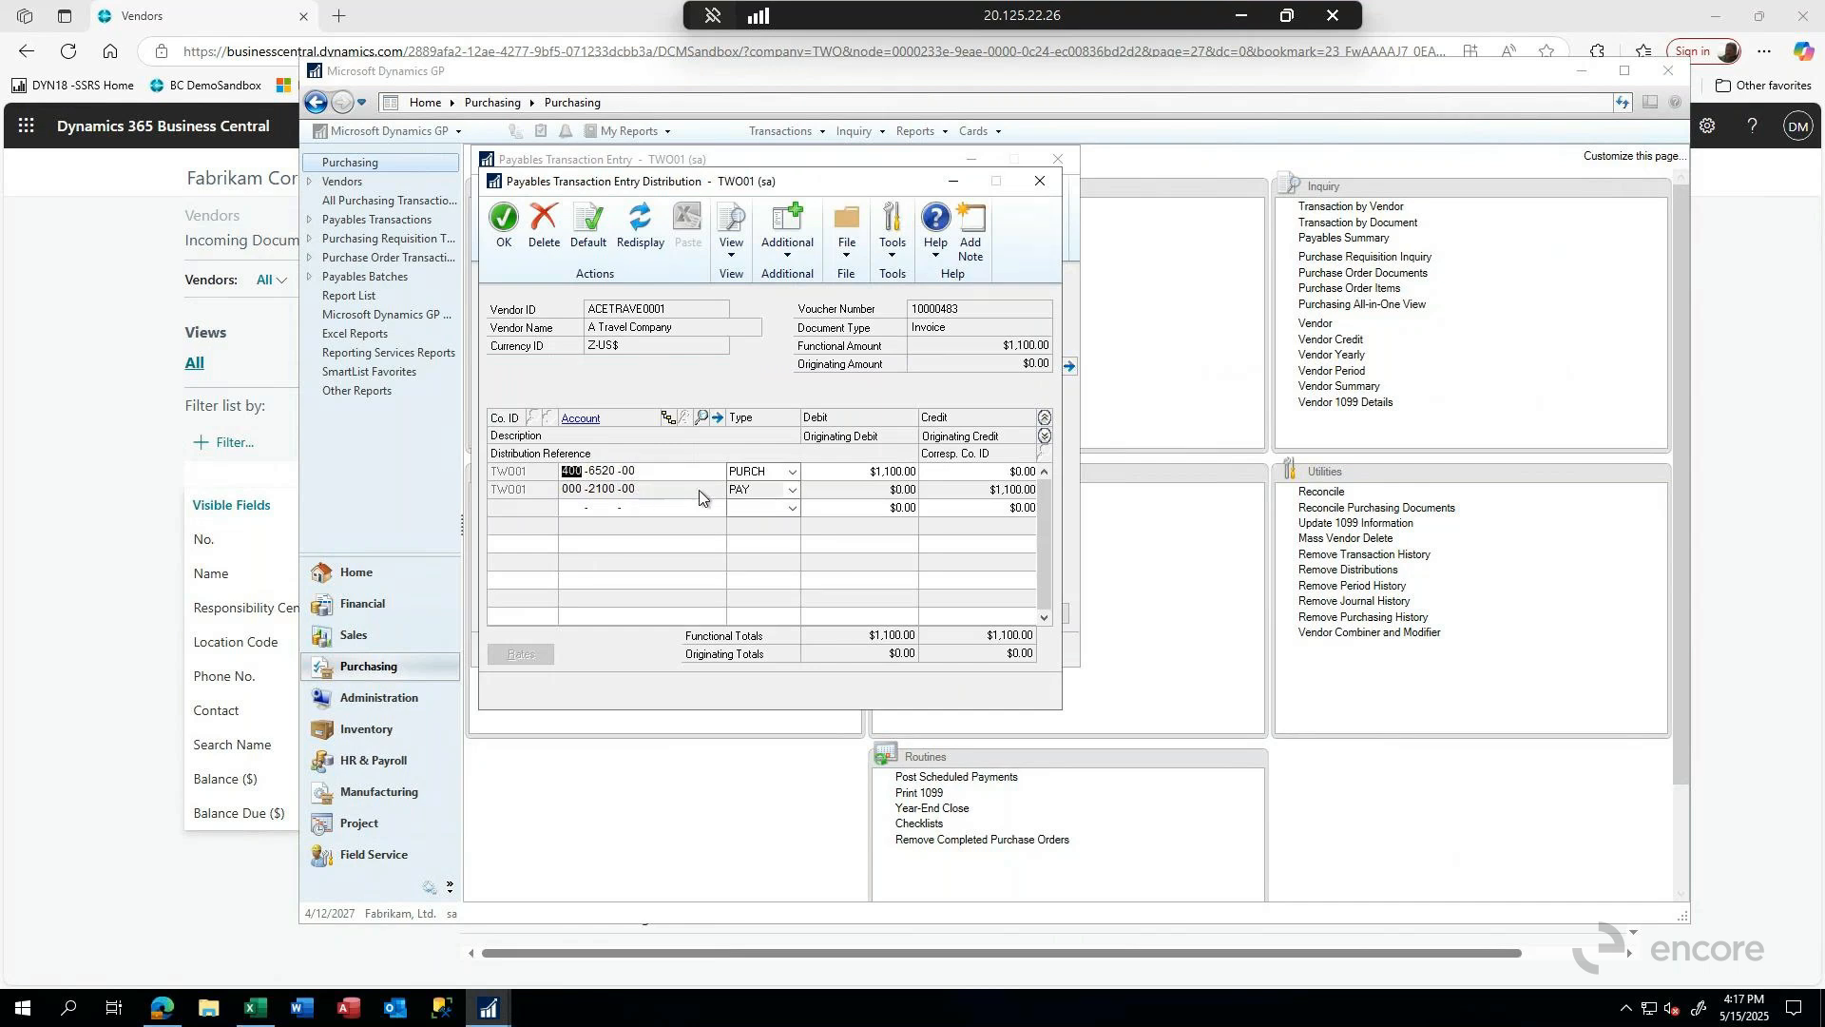
{"action": "type", "text": "200"}
{"action": "key", "text": "Tab"}
{"action": "key", "text": "Tab"}
{"action": "type", "text": "600"}
- Add a PURCH distribution line for account 400-6520-00 with a $500.00 debit and accept the distributions
{"action": "left_click", "coordinate": [886, 494]}
{"action": "key", "text": "Tab"}
{"action": "key", "text": "Tab"}
{"action": "key", "text": "Tab"}
{"action": "key", "text": "Tab"}
{"action": "key", "text": "Tab"}
{"action": "key", "text": "Tab"}
{"action": "type", "text": "400 -6520"}
{"action": "key", "text": "Tab"}
{"action": "key", "text": "Tab"}
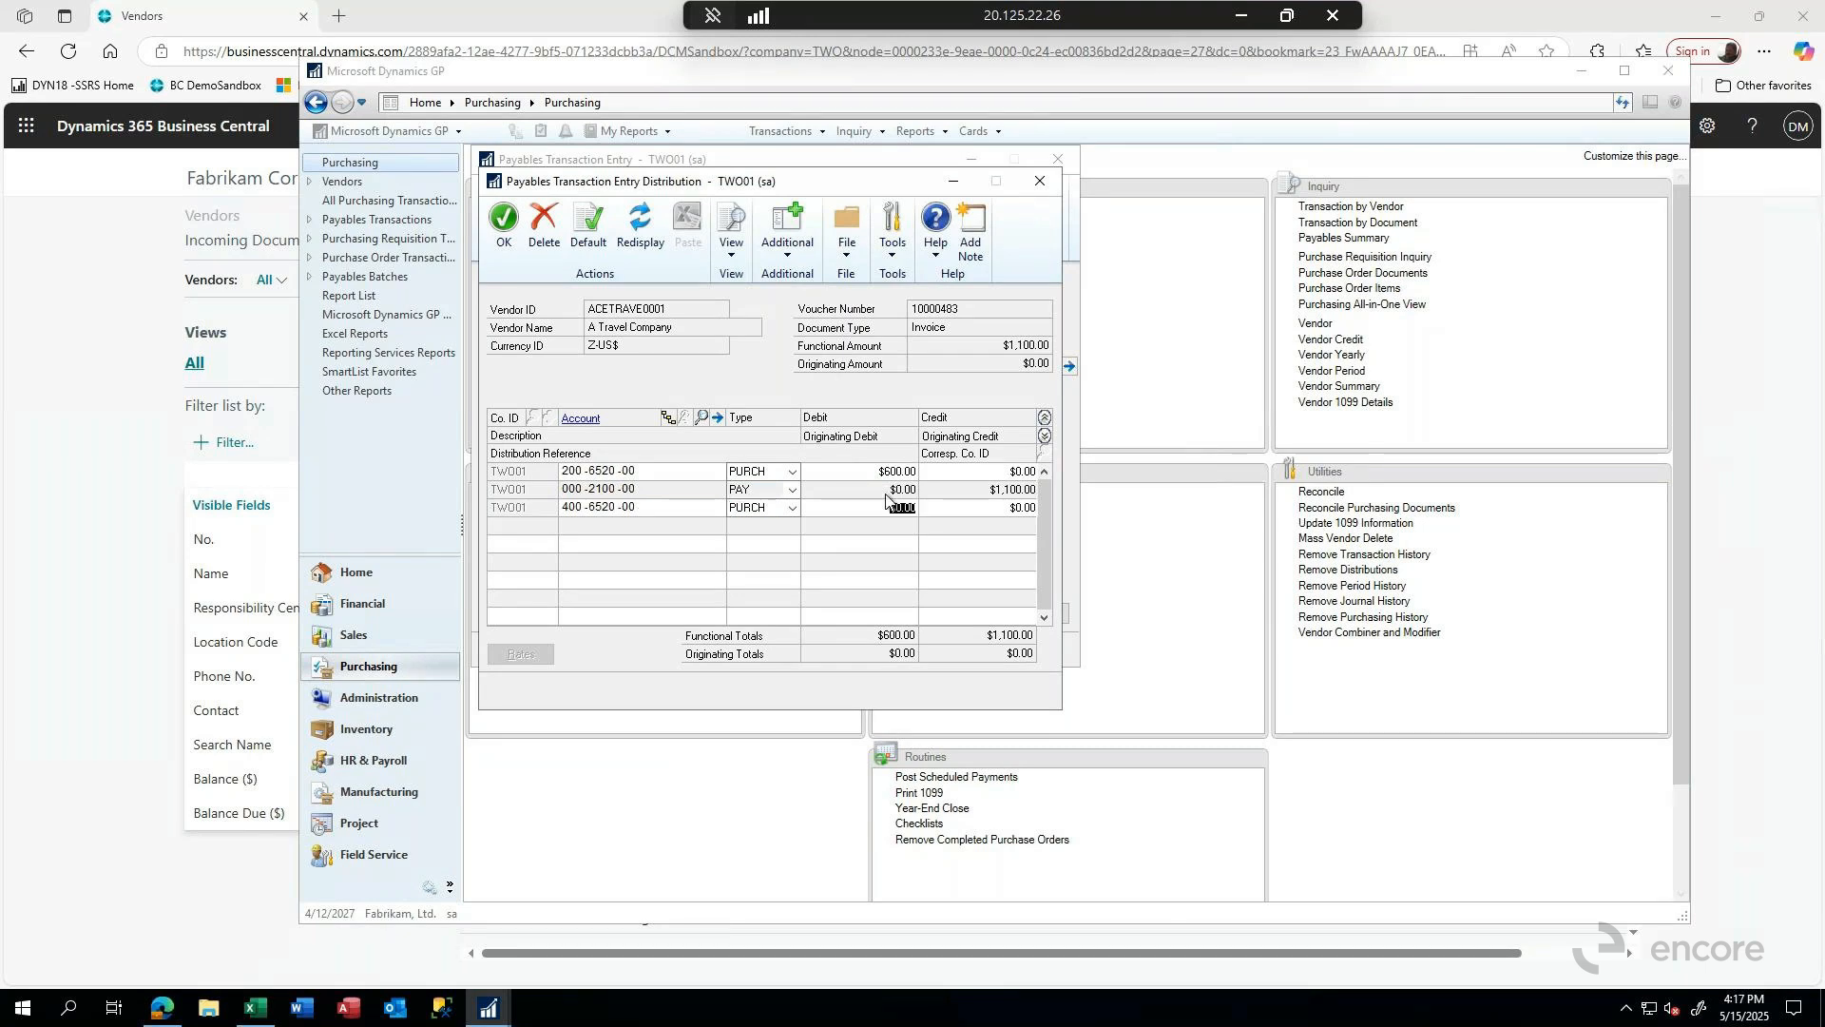
{"action": "type", "text": "500"}
{"action": "key", "text": "Tab"}
{"action": "key", "text": "Tab"}
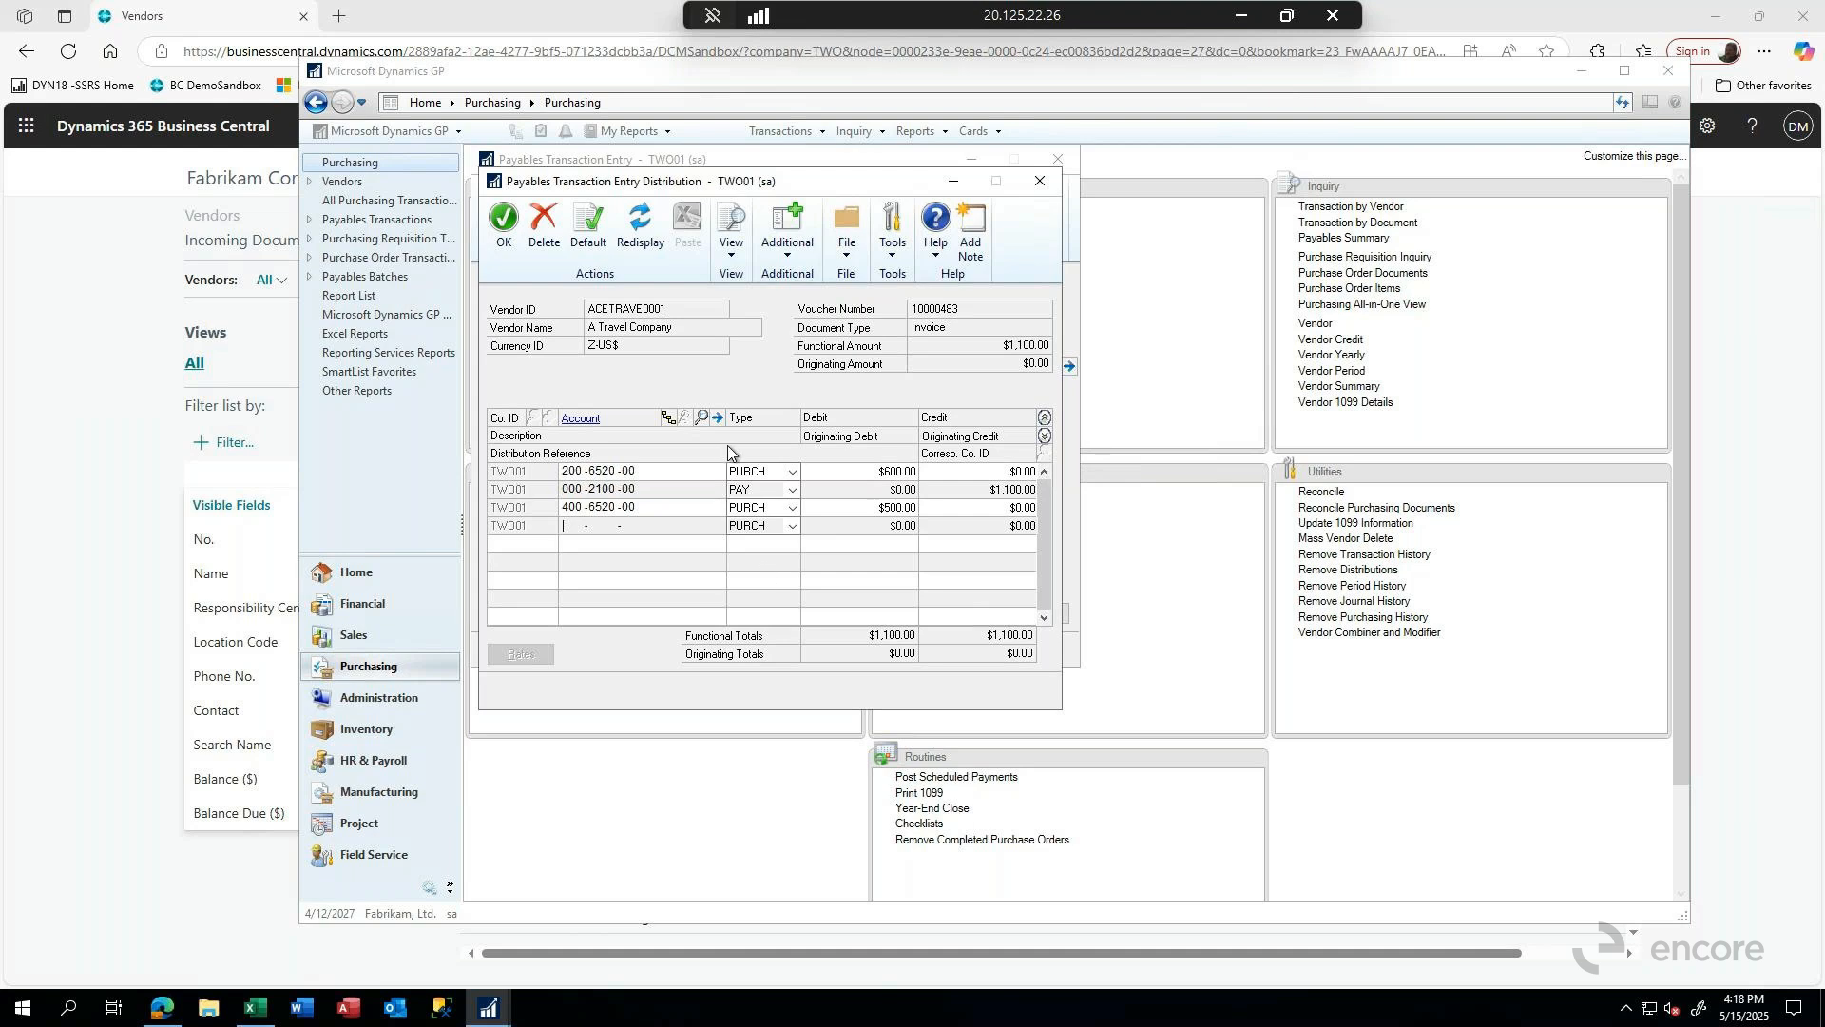
{"action": "left_click", "coordinate": [508, 231]}
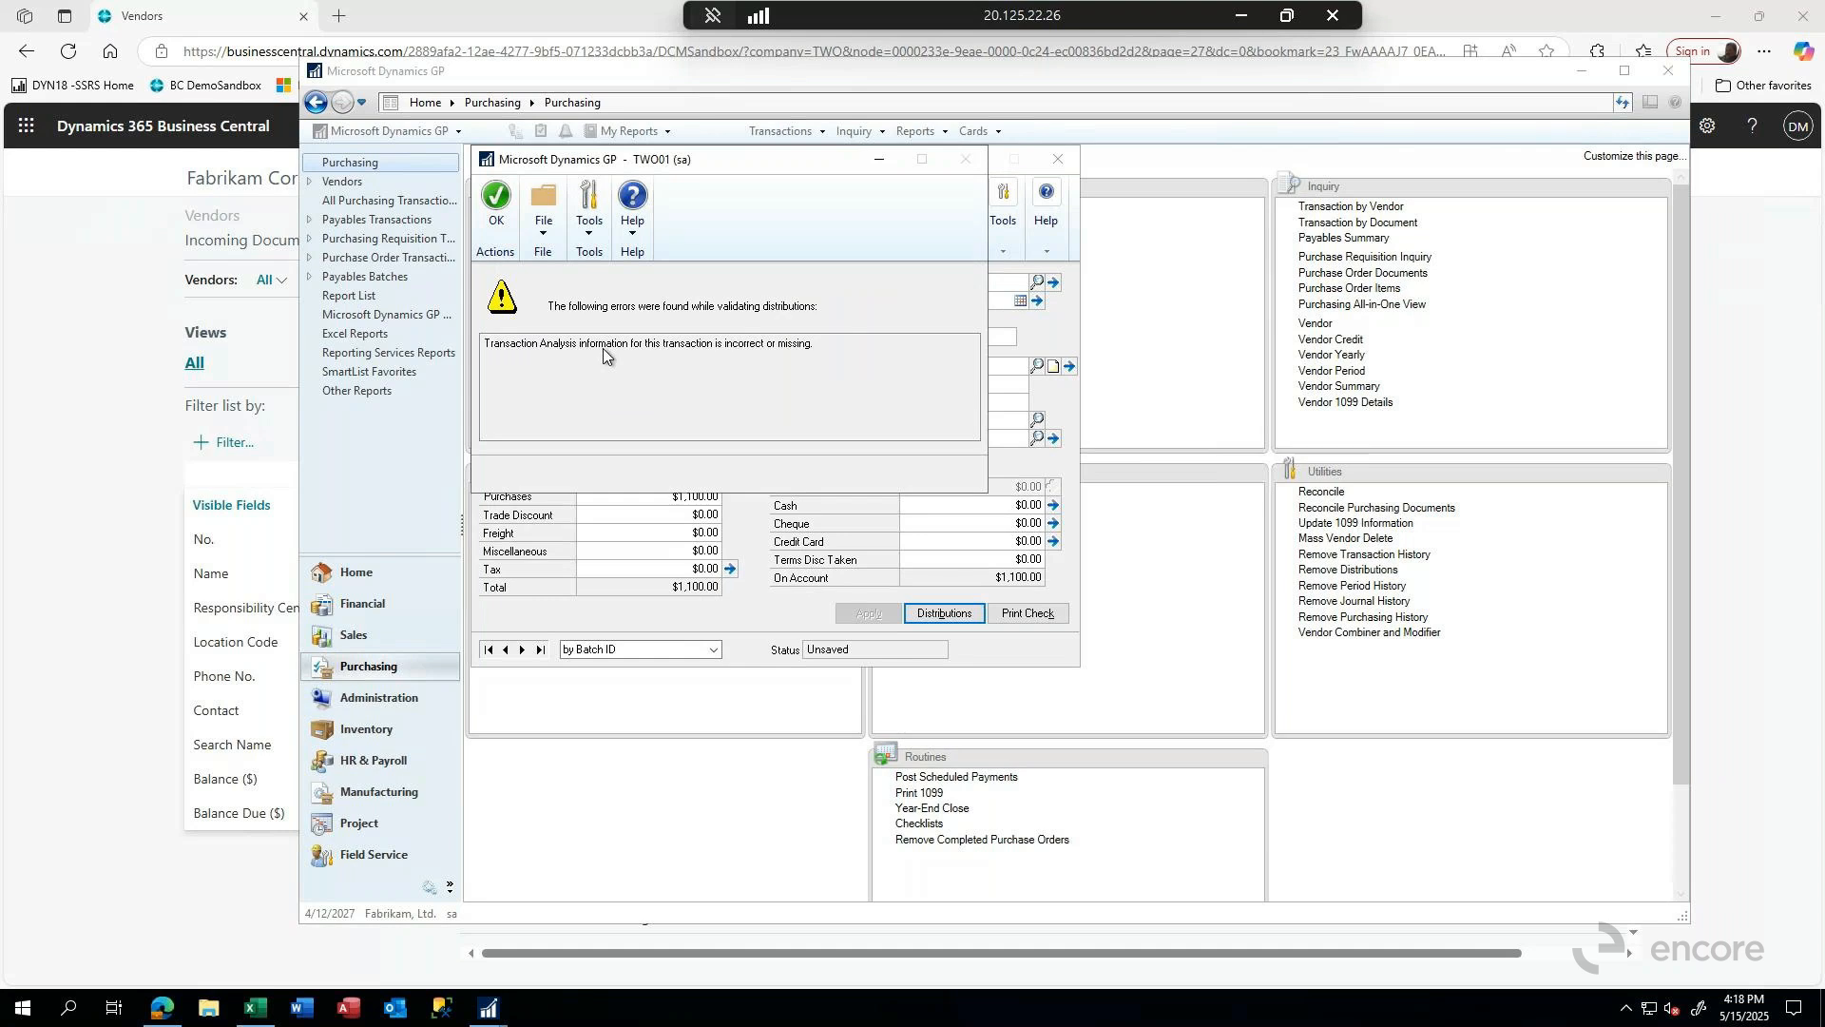
{"action": "left_click", "coordinate": [492, 222]}
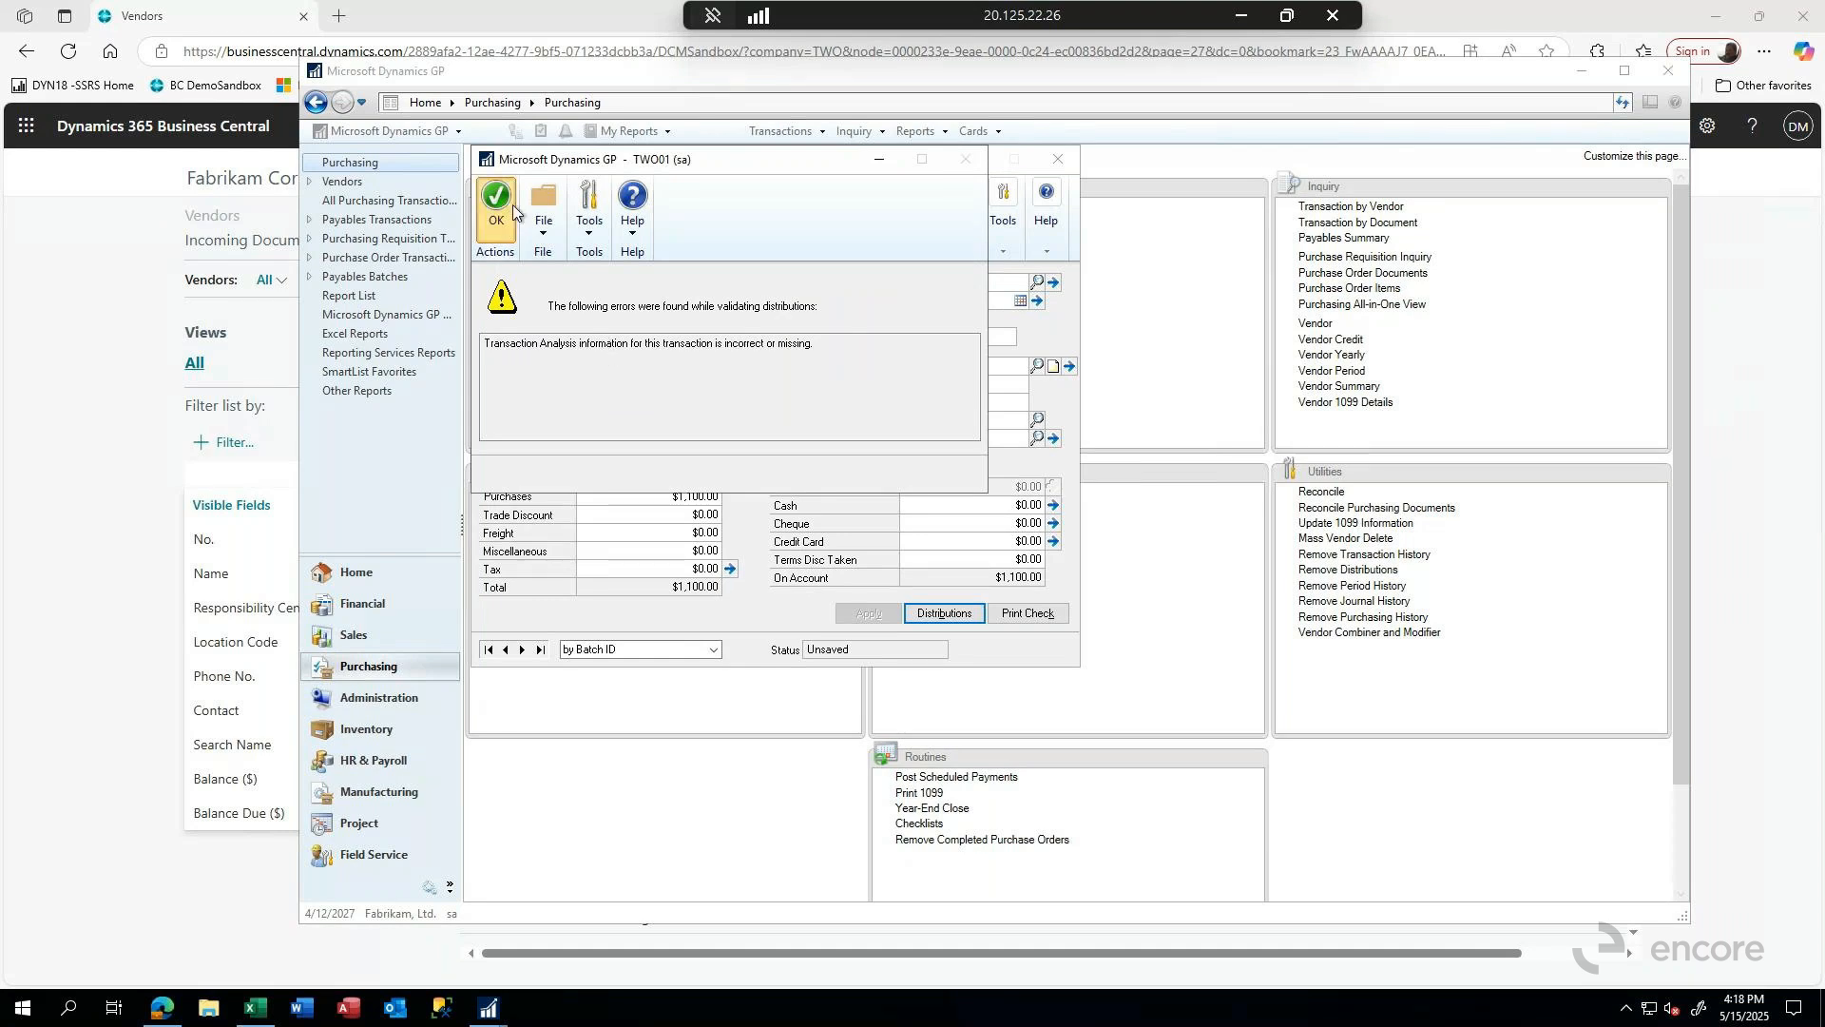
- Reopen the distributions, change the $600.00 purchase line's account to 300-6520-00 and accept
{"action": "left_click", "coordinate": [963, 616]}
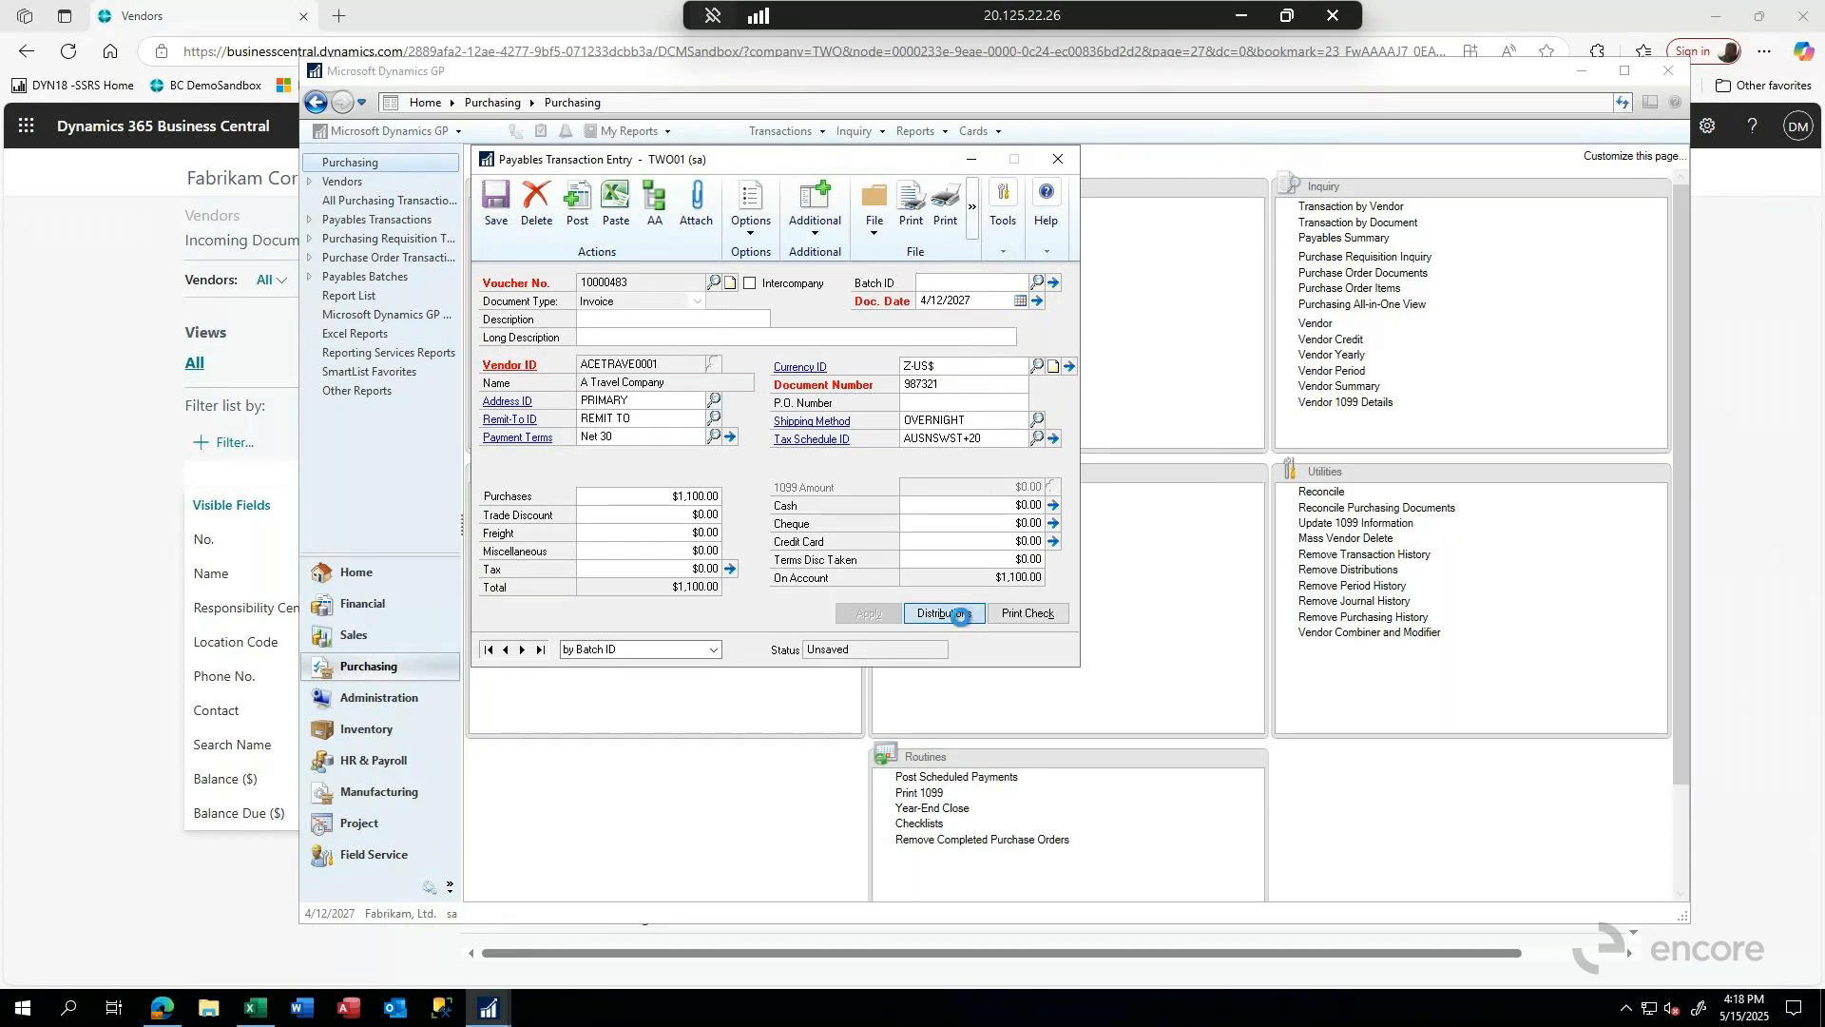
{"action": "left_click", "coordinate": [620, 477]}
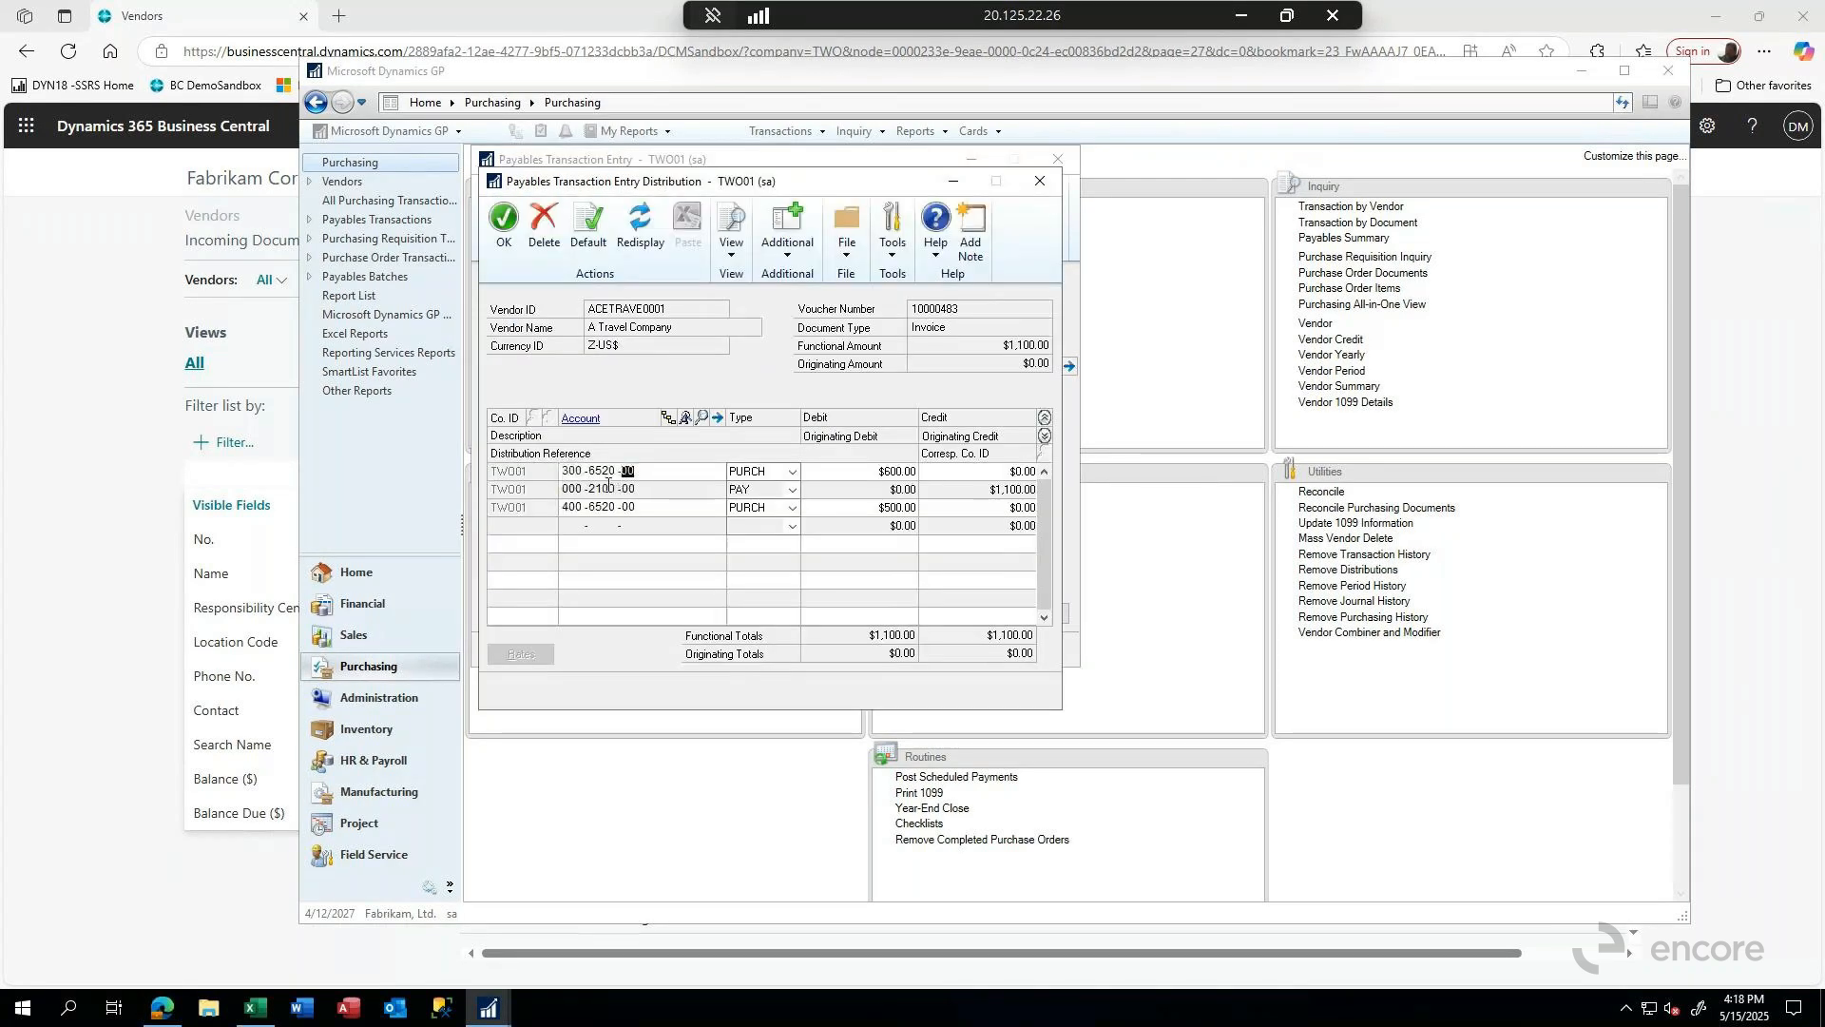
{"action": "left_click", "coordinate": [510, 232]}
- Assign the payables invoice to batch TEST and save the transaction
{"action": "left_click", "coordinate": [499, 209]}
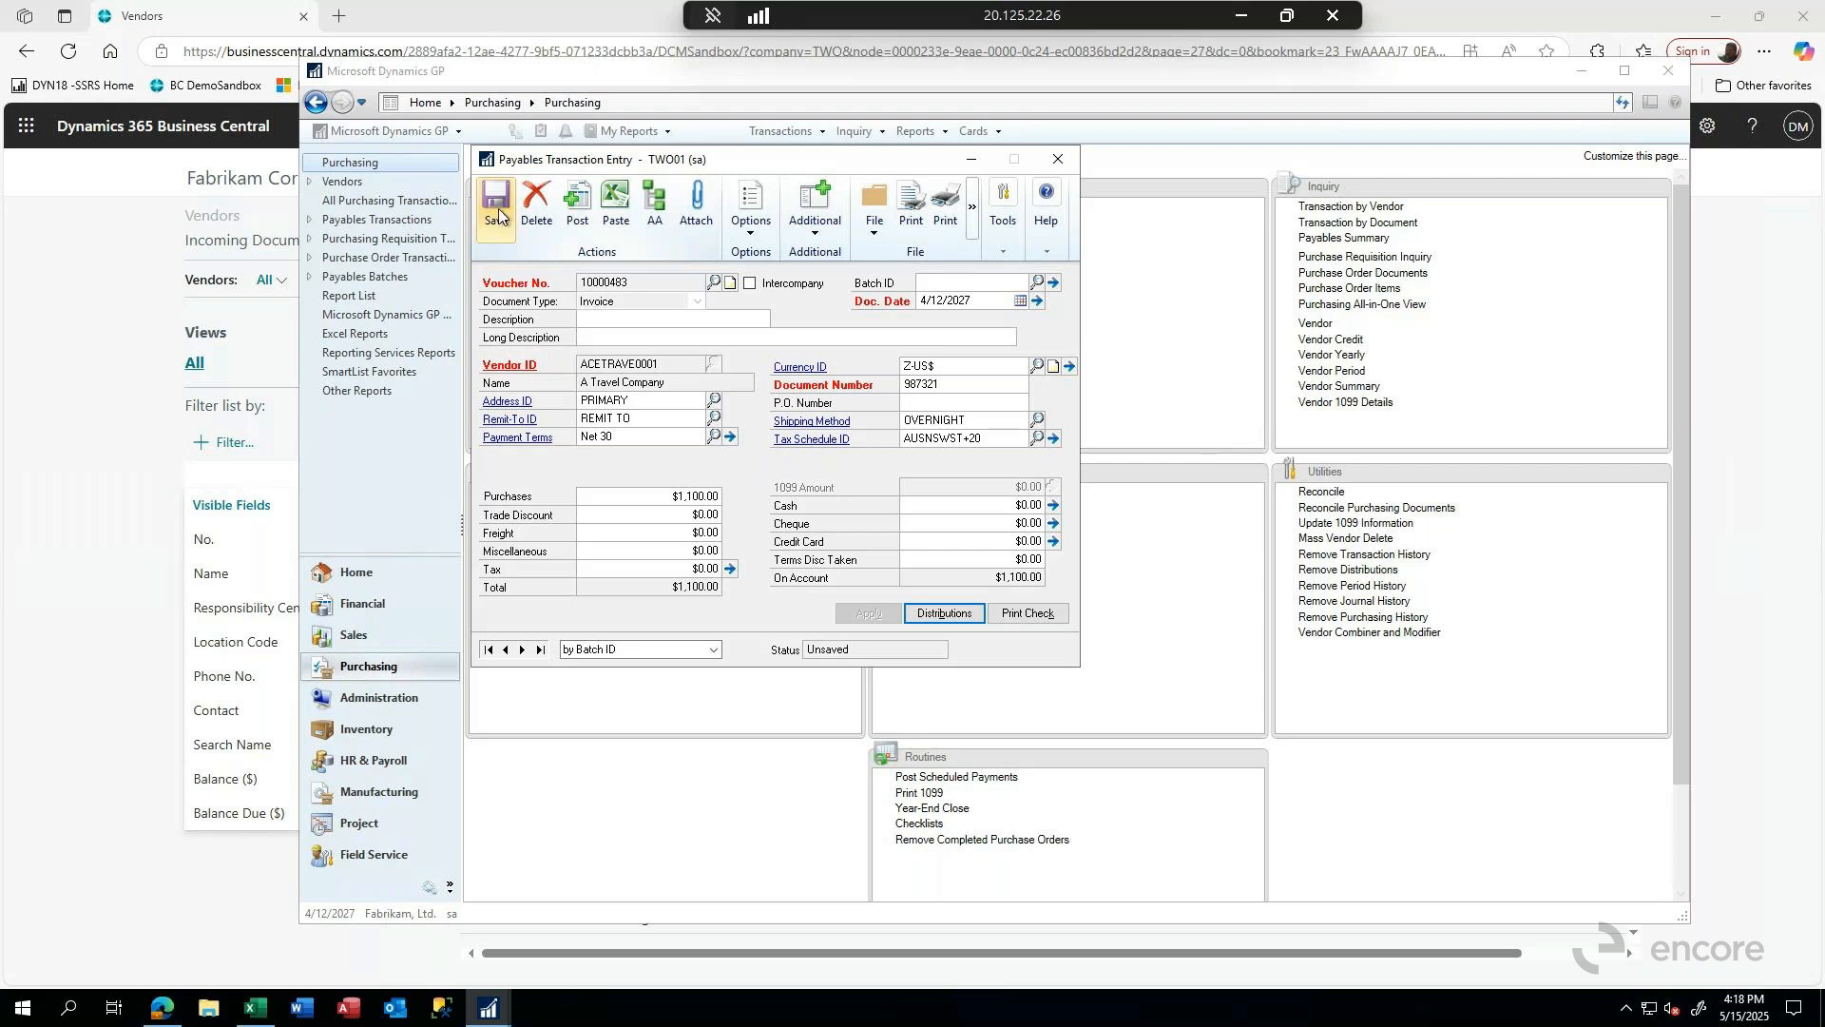
{"action": "left_click", "coordinate": [947, 289]}
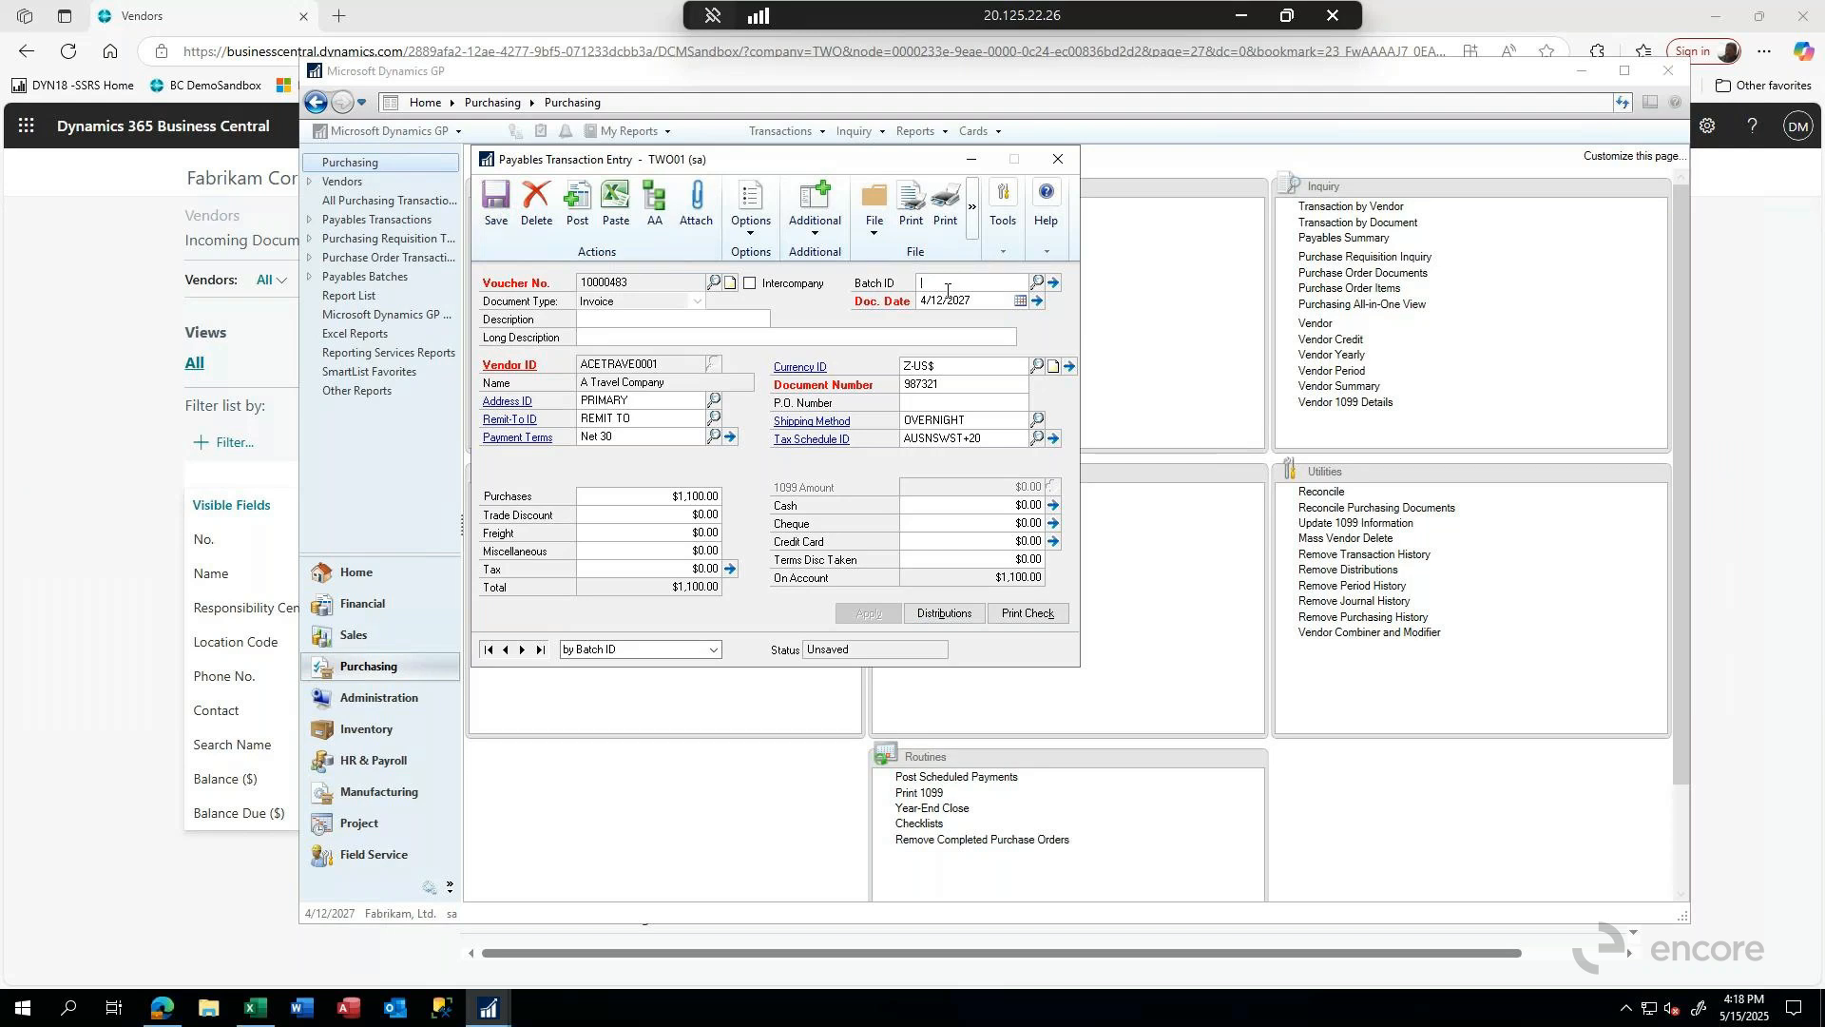
{"action": "type", "text": "TEST"}
{"action": "key", "text": "Tab"}
{"action": "left_click", "coordinate": [489, 199]}
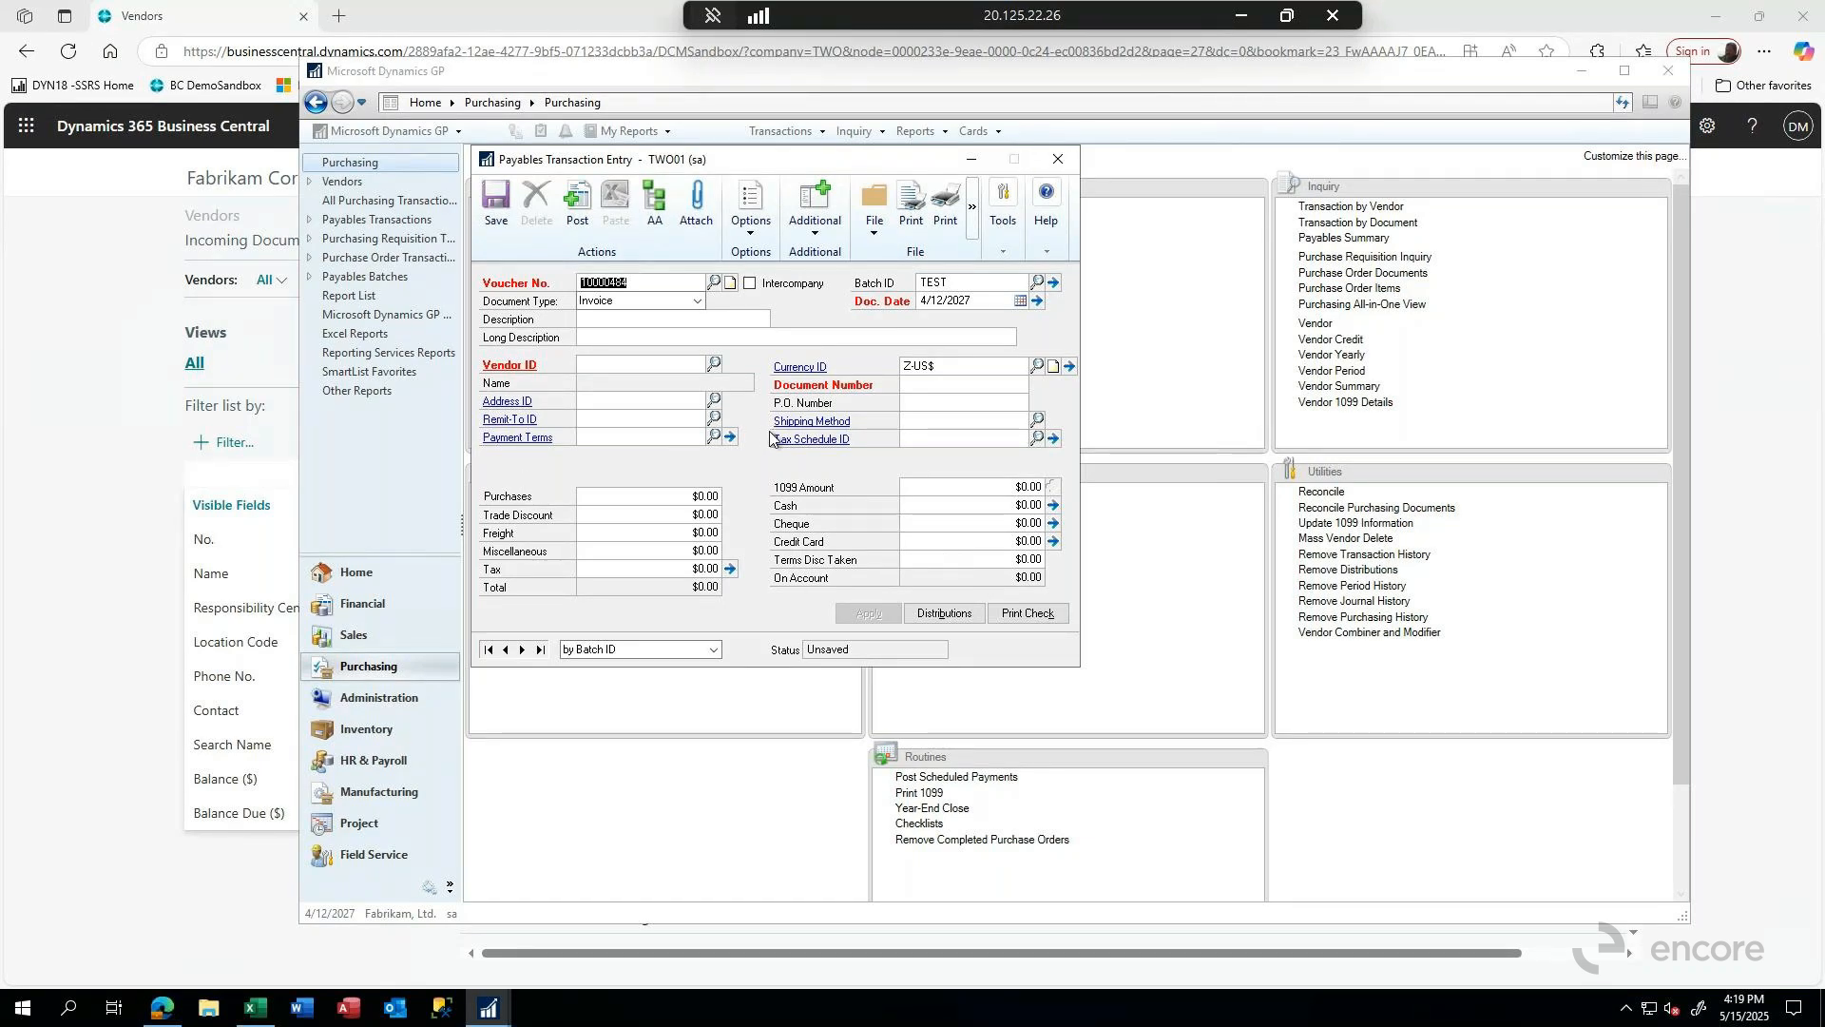
- Switch to Business Central and create a new purchase invoice from the purchase invoices list
{"action": "left_click", "coordinate": [488, 1007]}
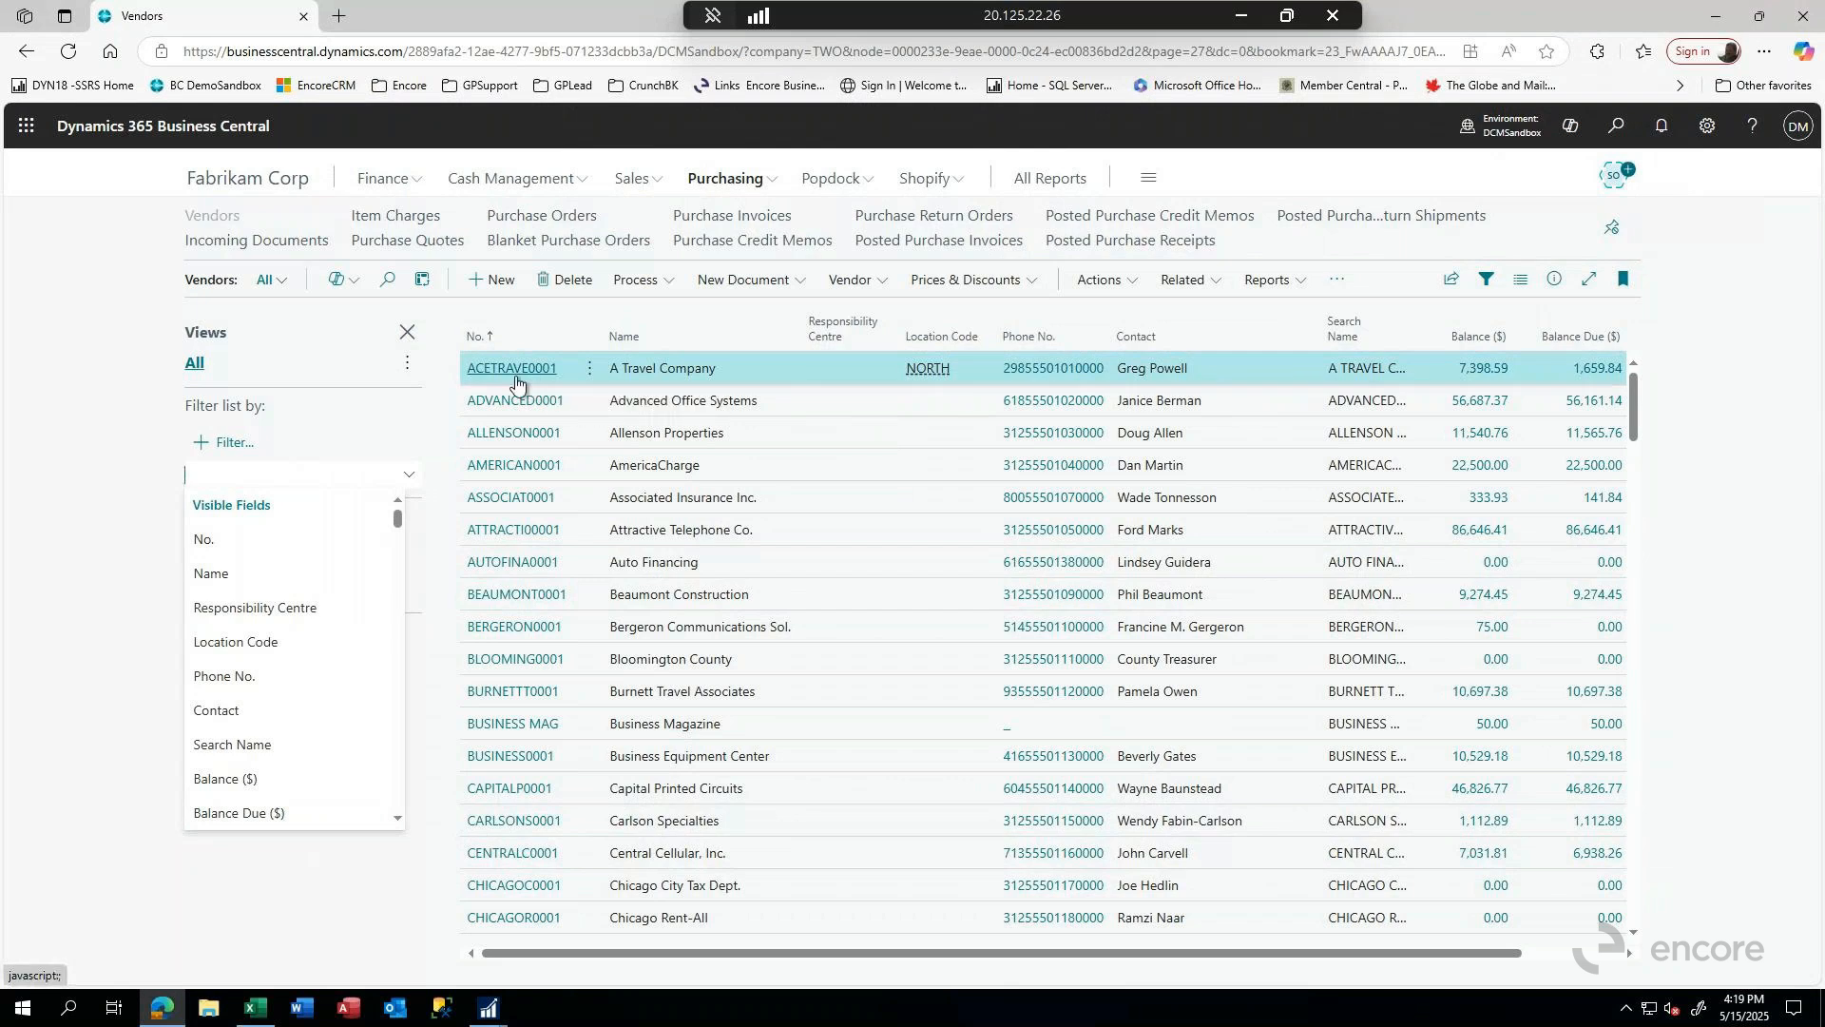
{"action": "left_click", "coordinate": [747, 280]}
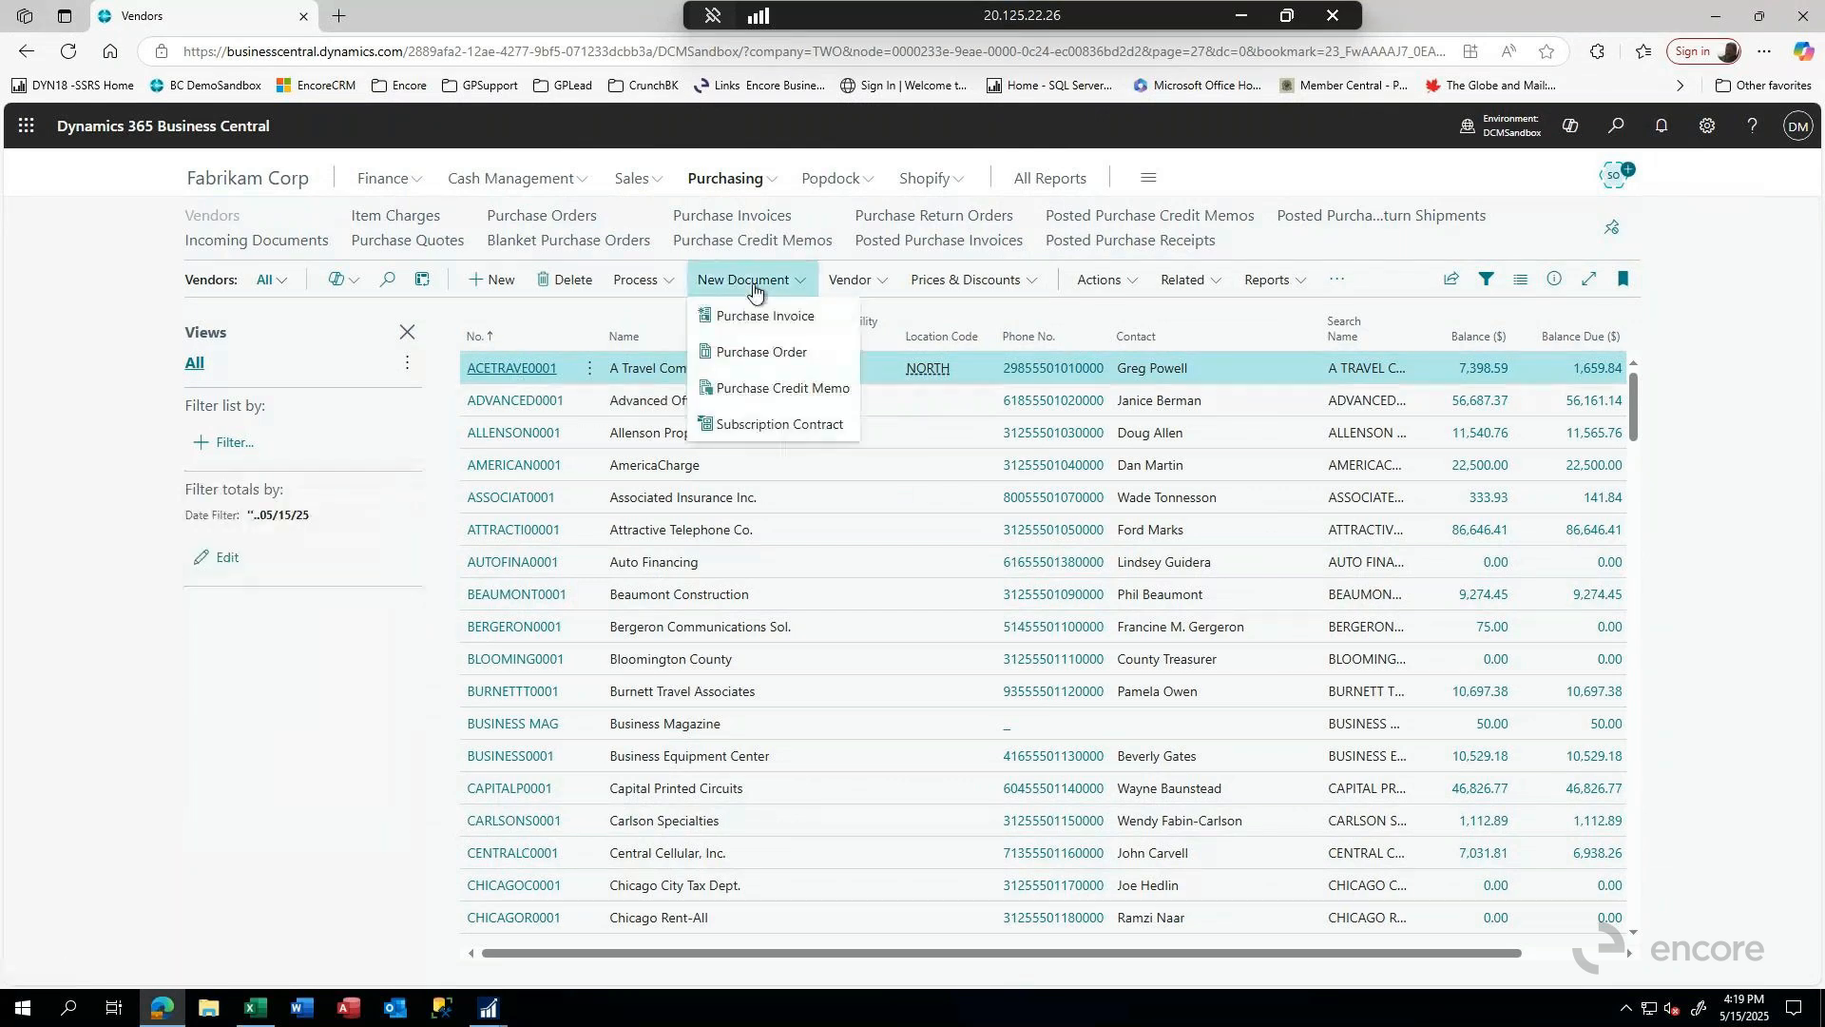
{"action": "left_click", "coordinate": [539, 372]}
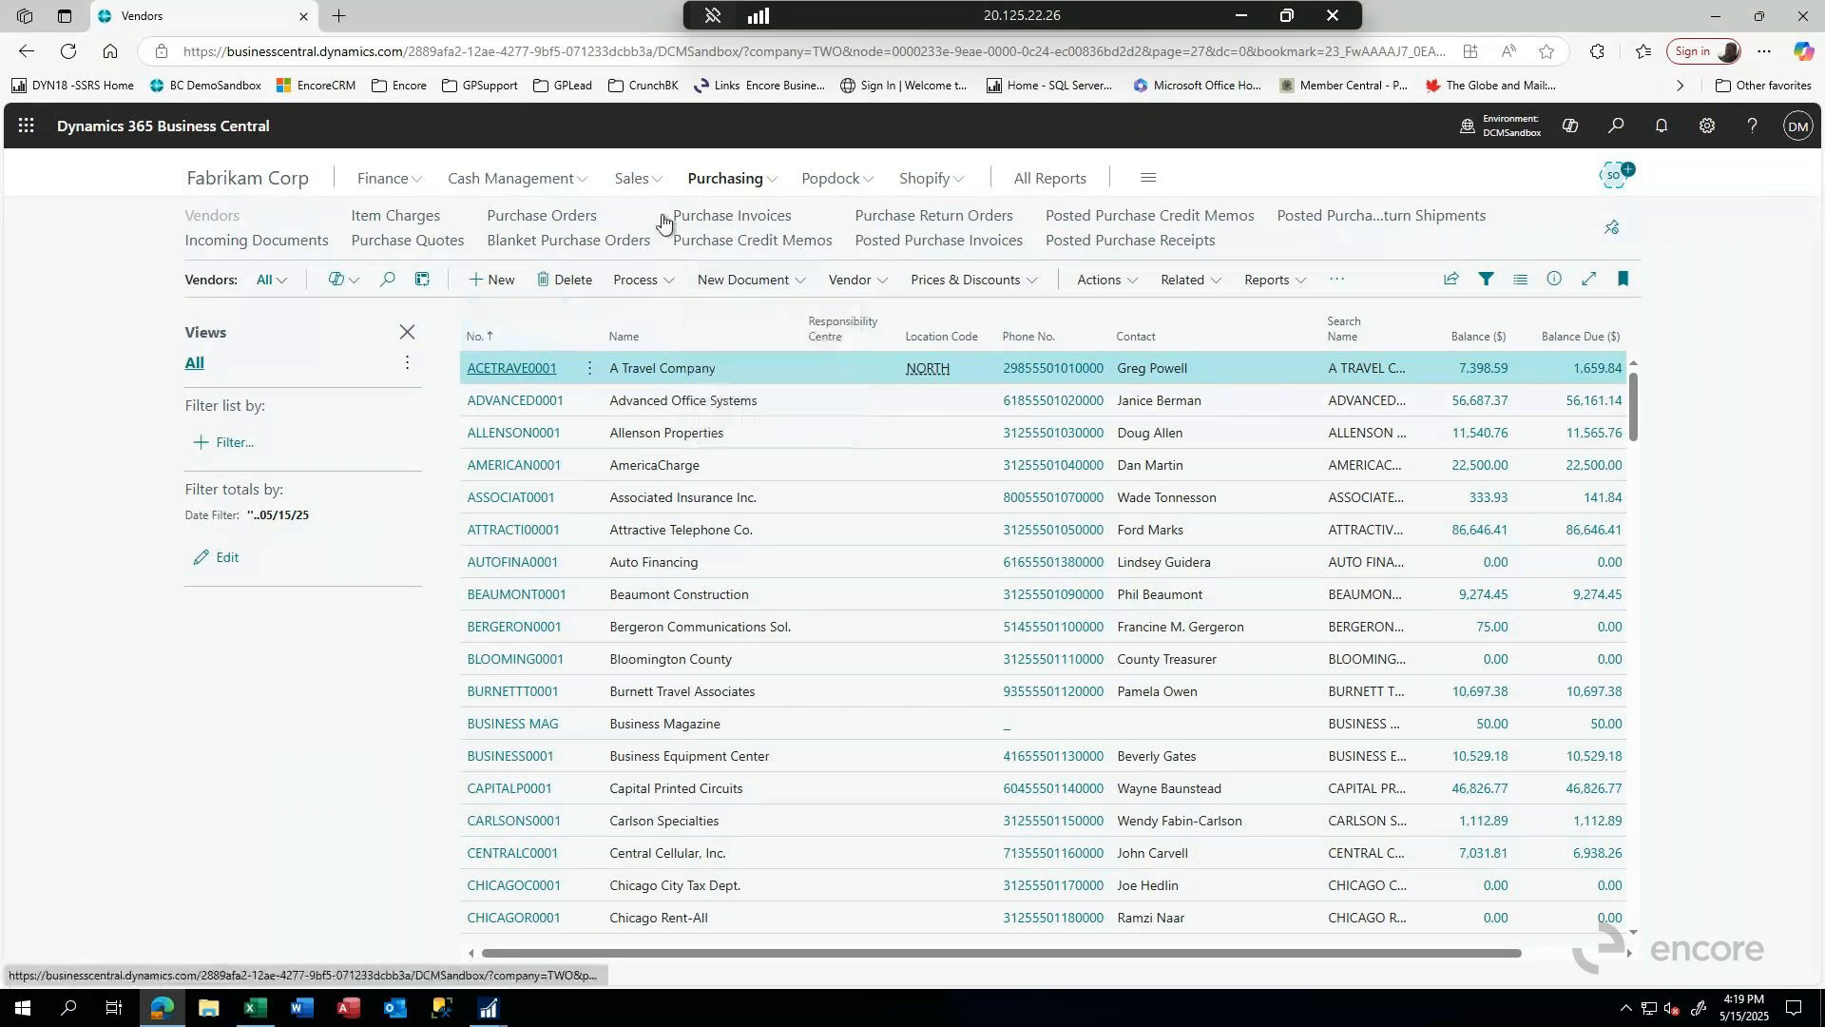
{"action": "left_click", "coordinate": [737, 218]}
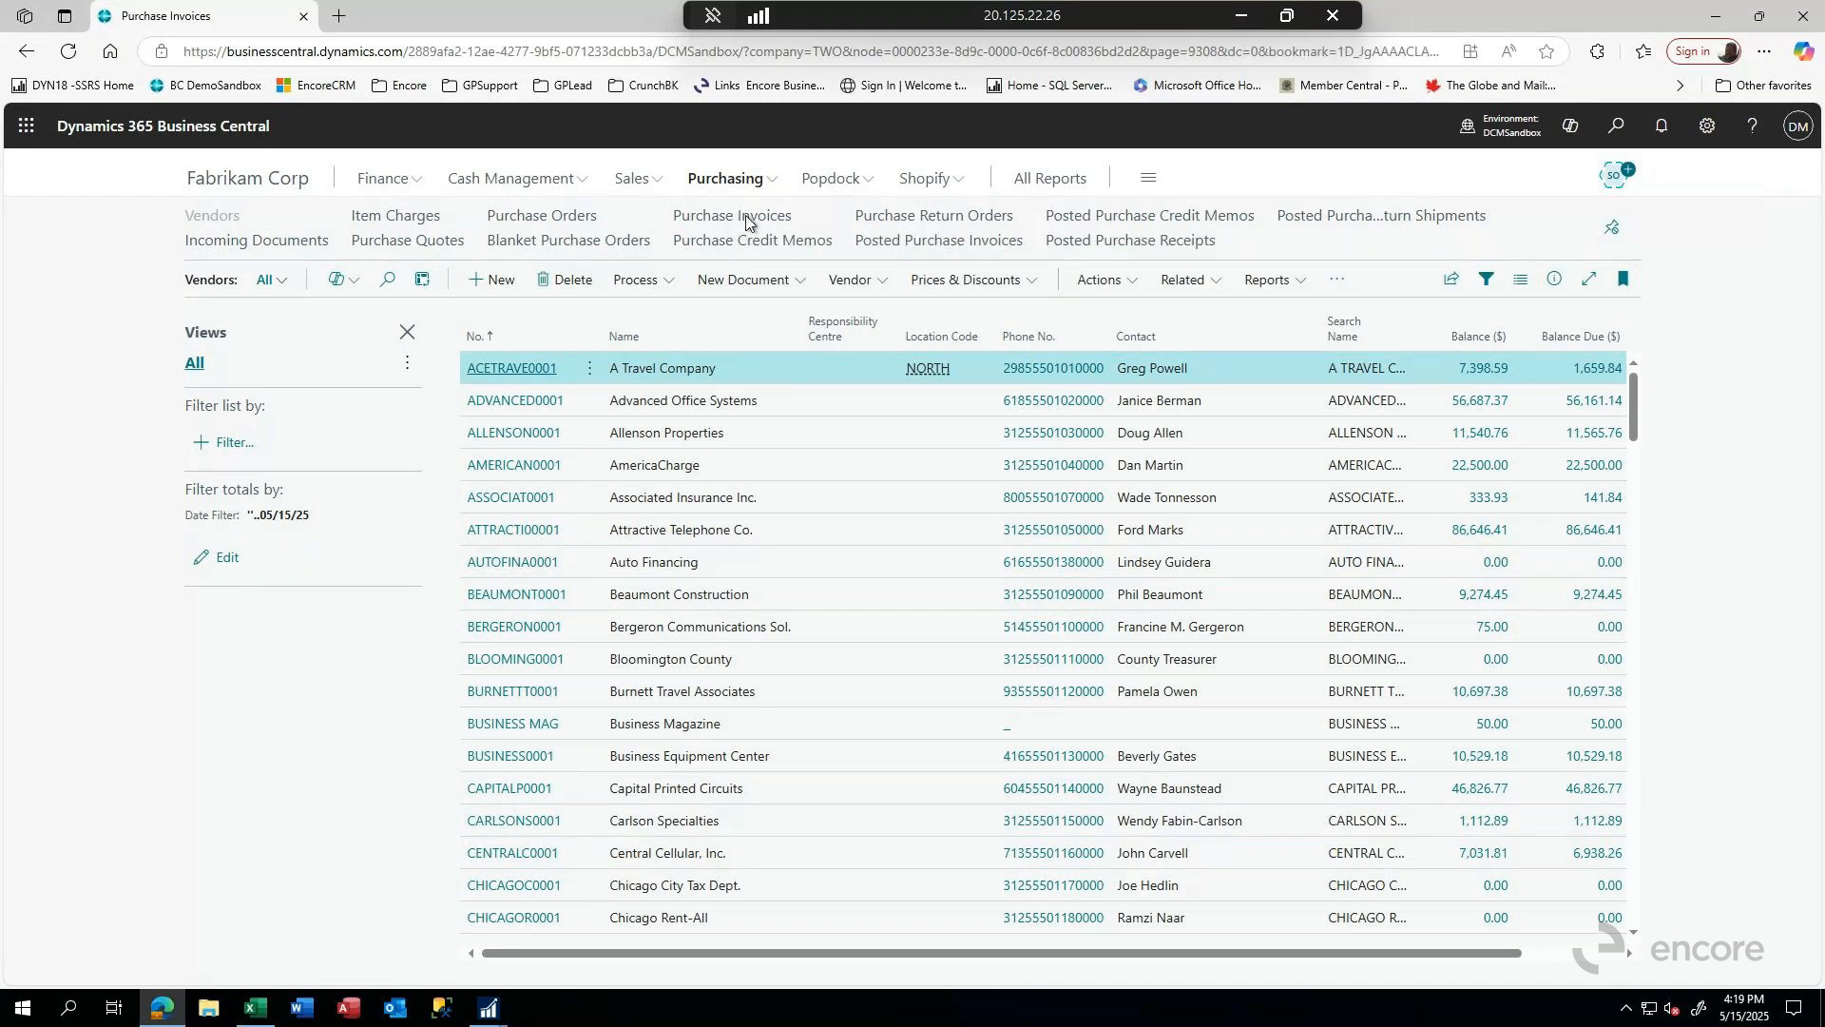
{"action": "left_click", "coordinate": [89, 368]}
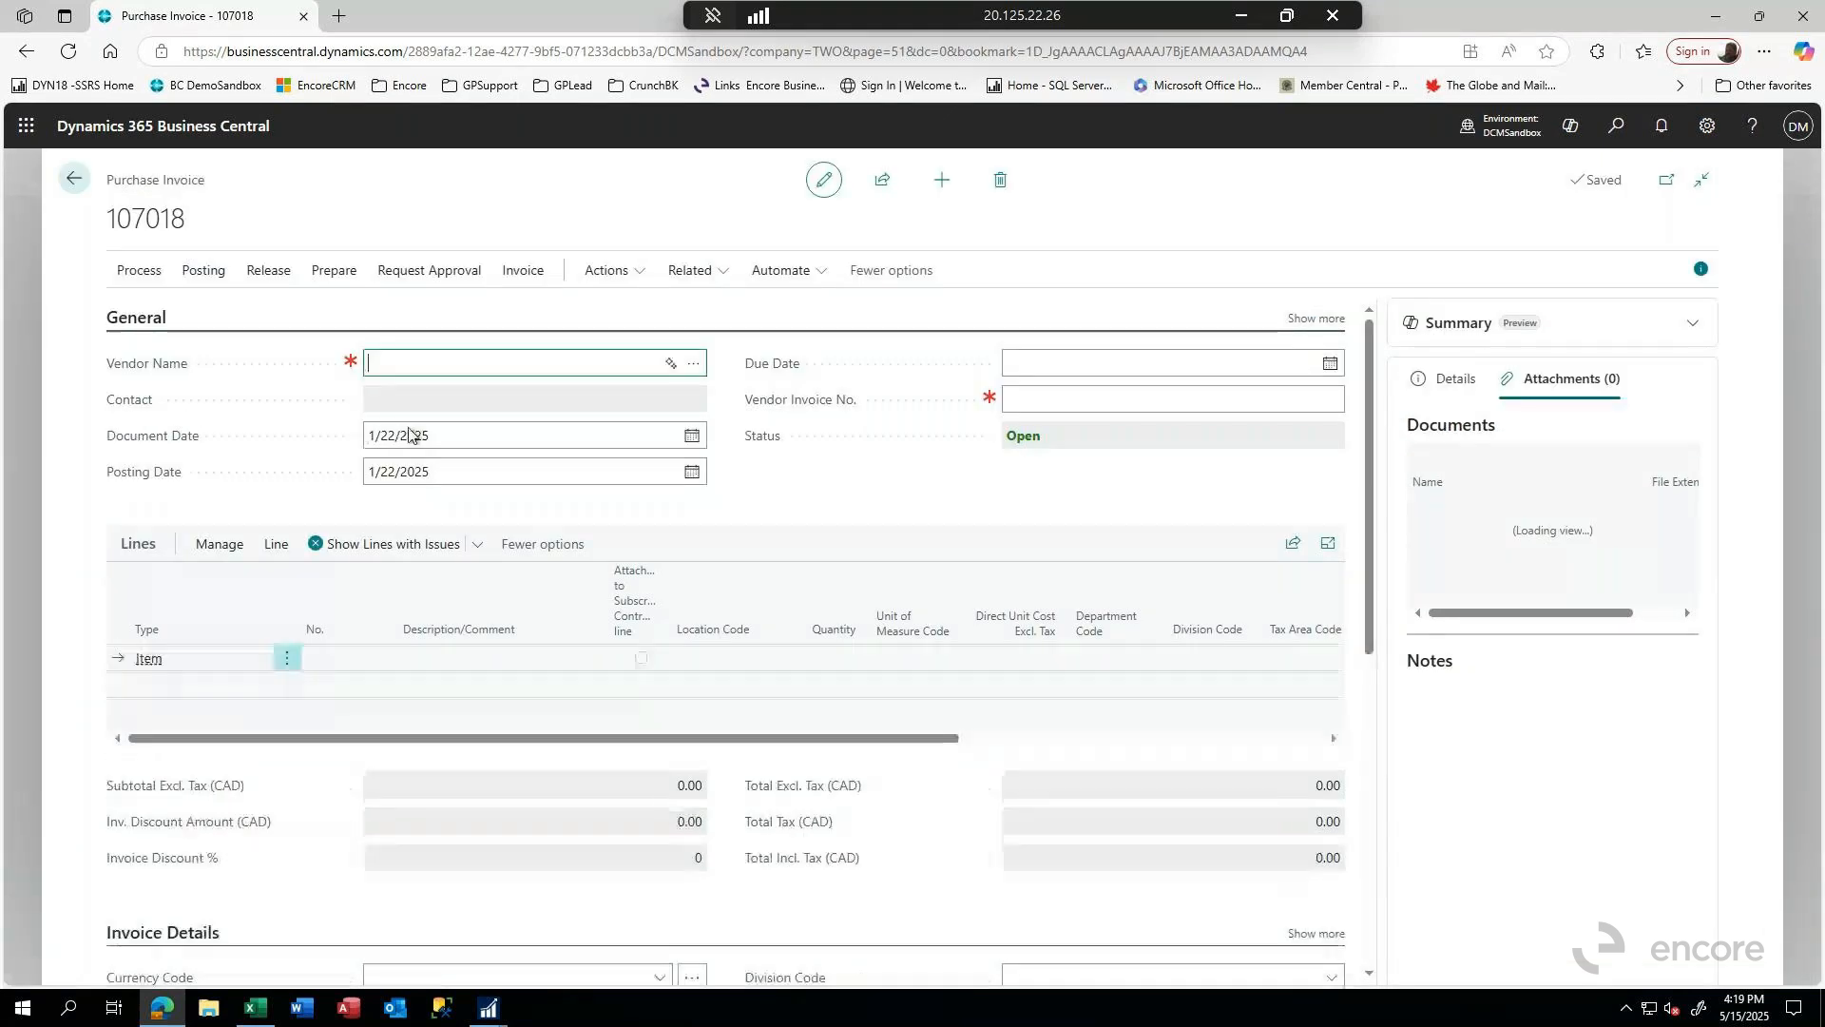
- Look up vendors matching "trav" and set A Travel Company as the purchase invoice's vendor
{"action": "type", "text": "travw"}
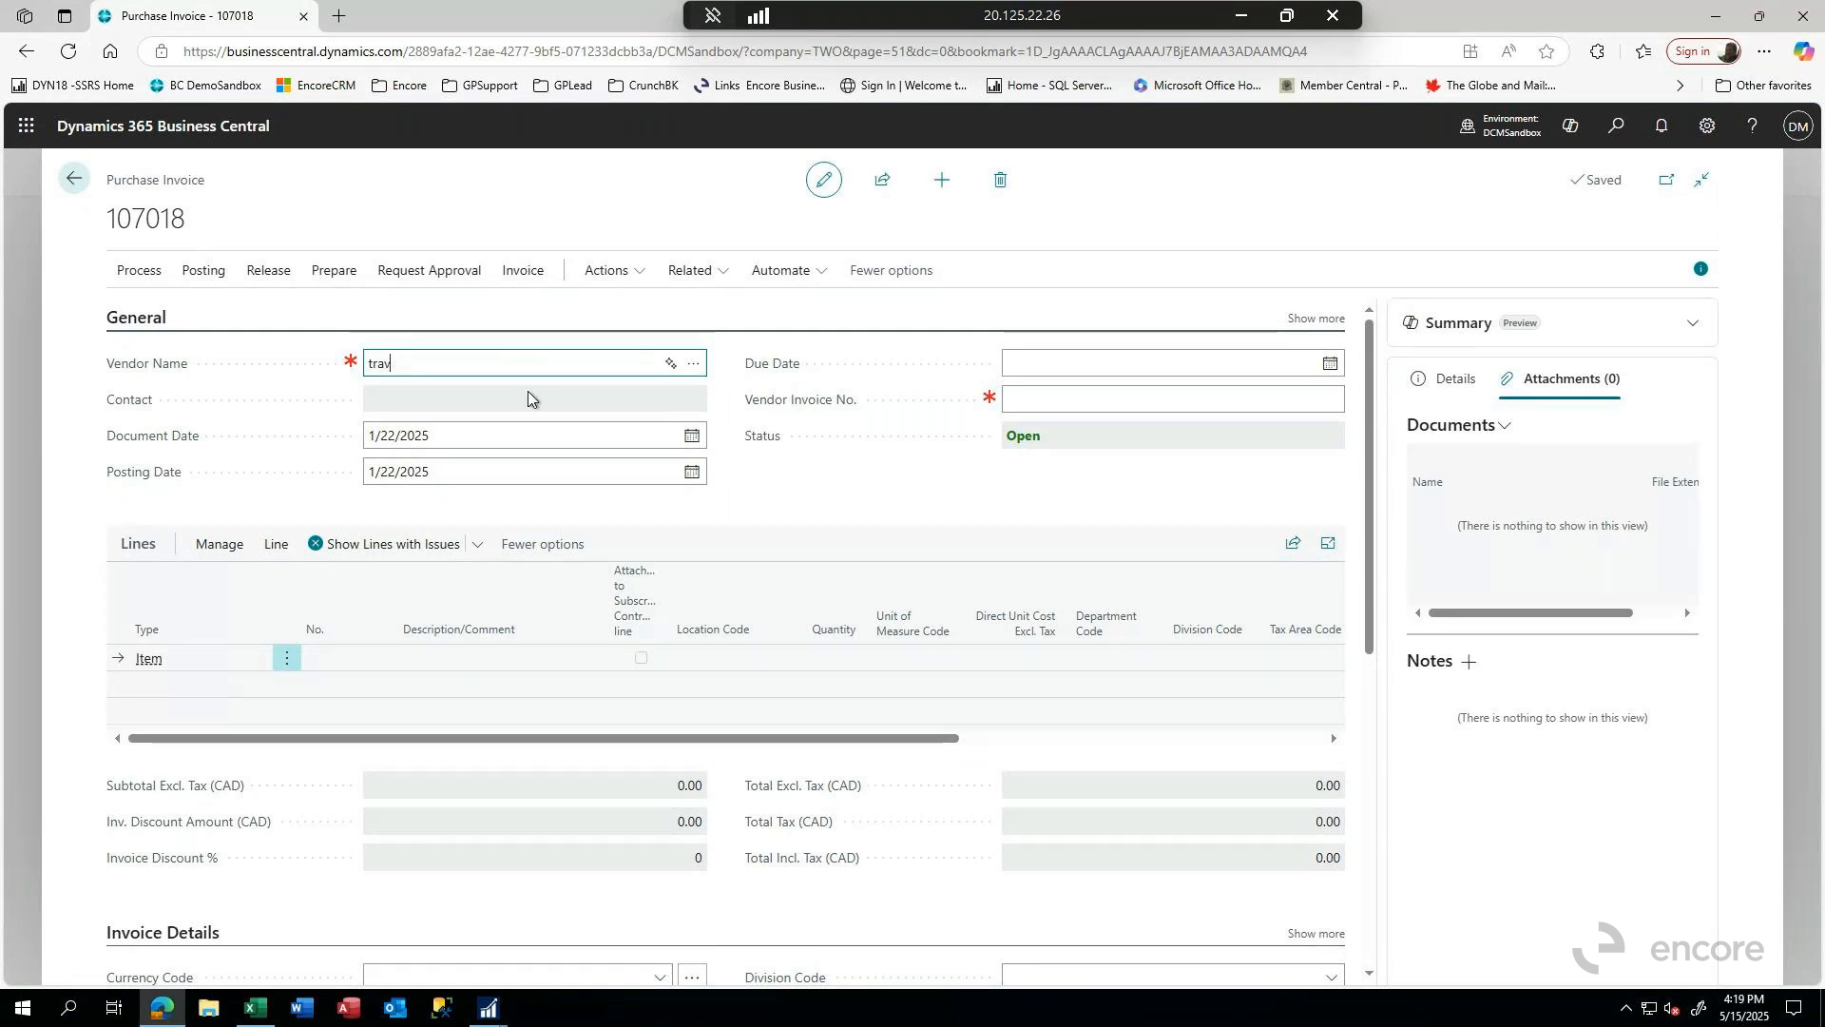
{"action": "left_click", "coordinate": [458, 401]}
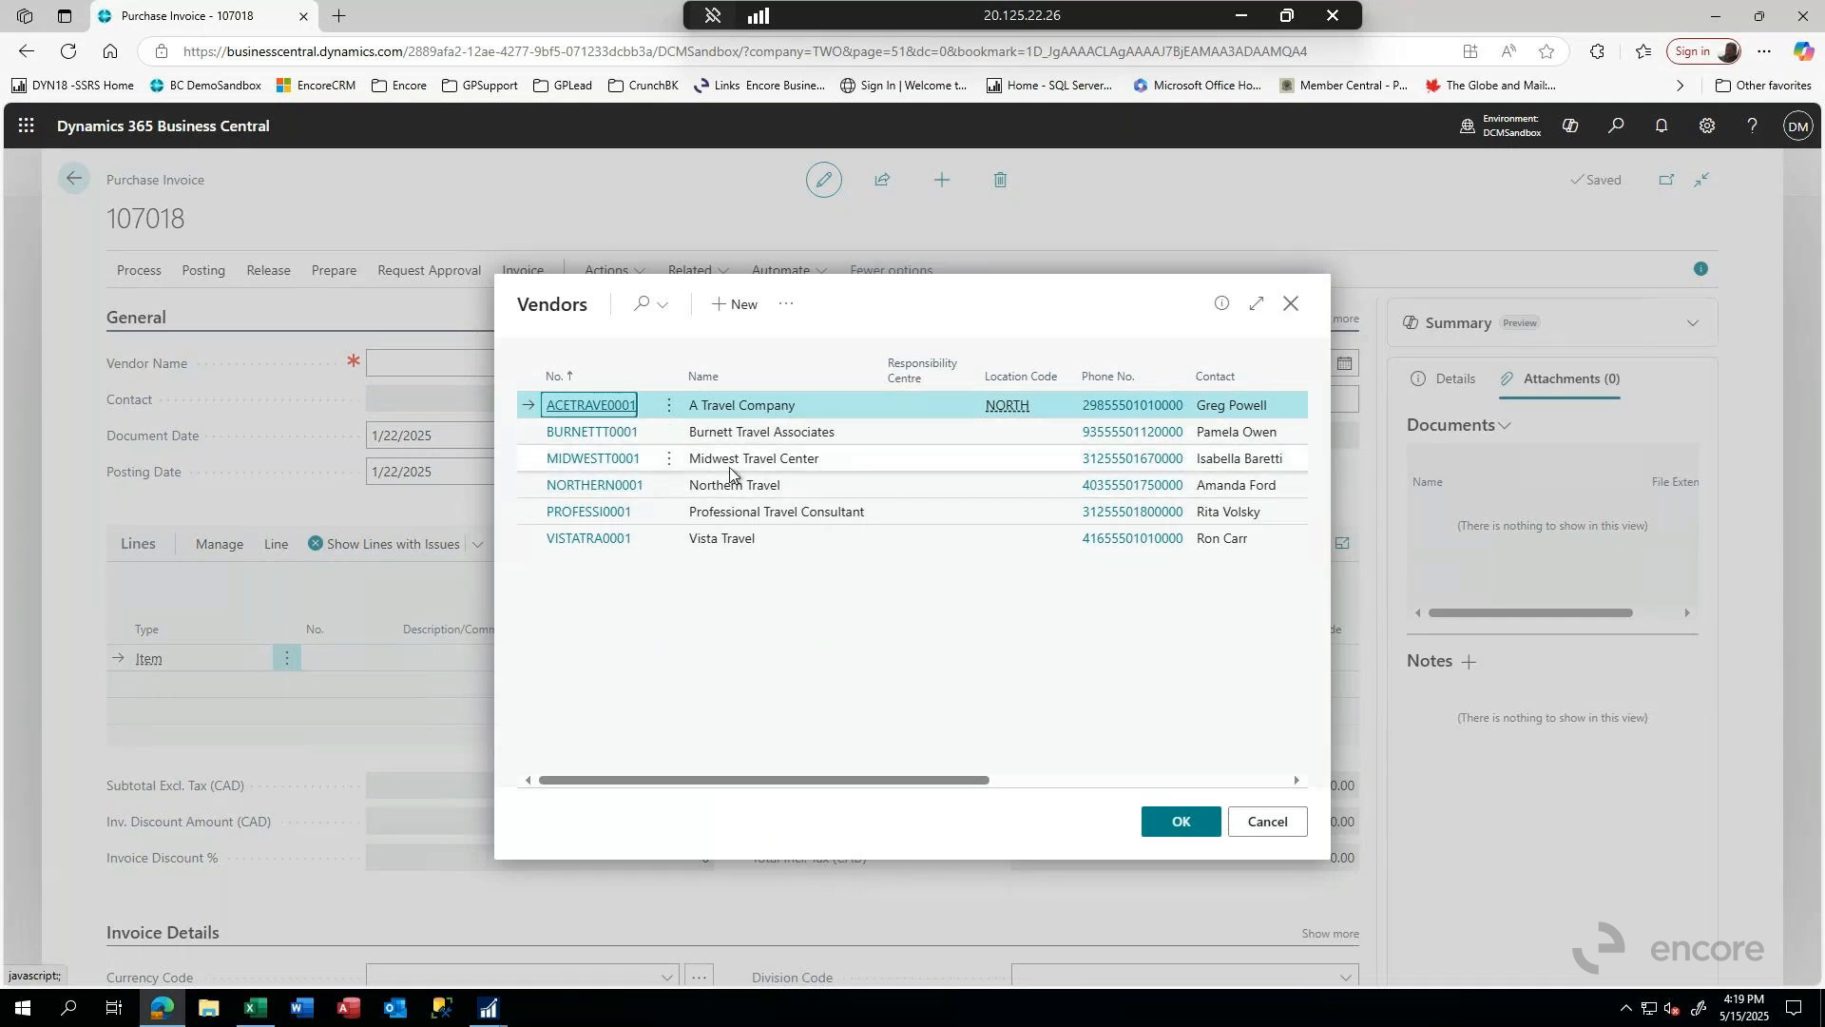
{"action": "left_click", "coordinate": [569, 412]}
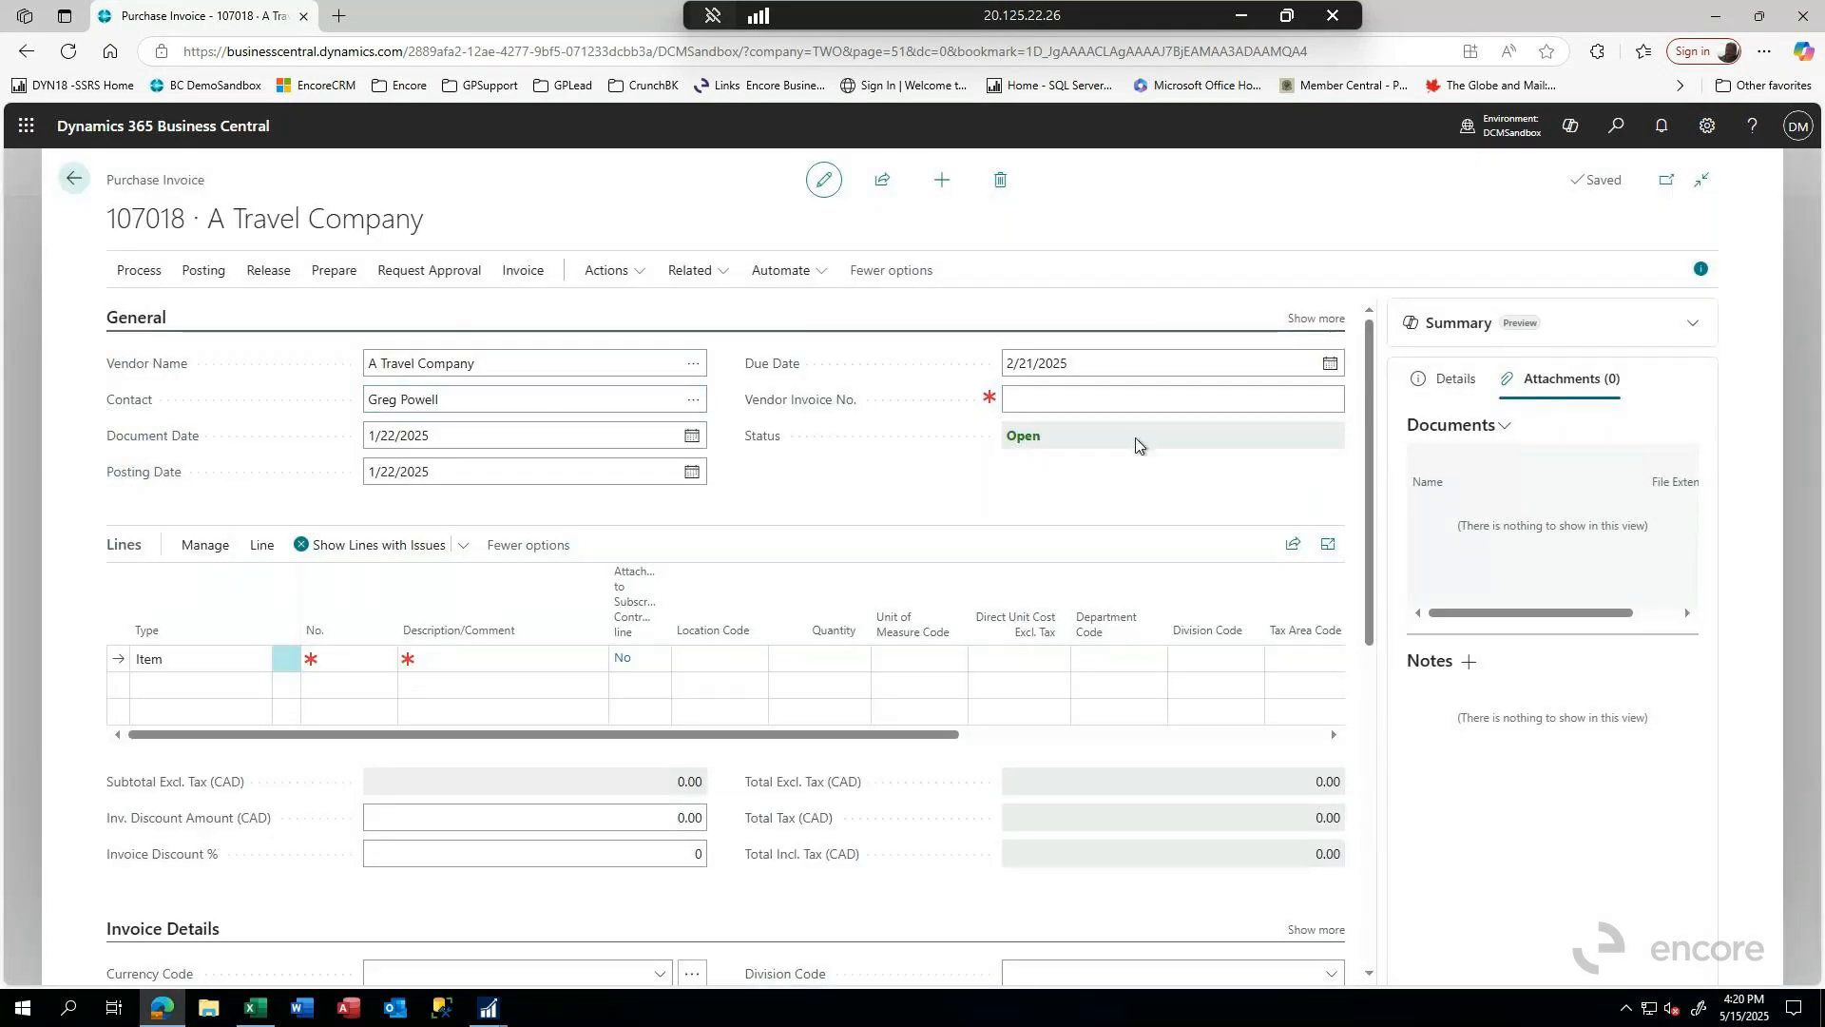
- Show all general fields of the purchase invoice and enter vendor invoice number 987321
{"action": "left_click", "coordinate": [1316, 320]}
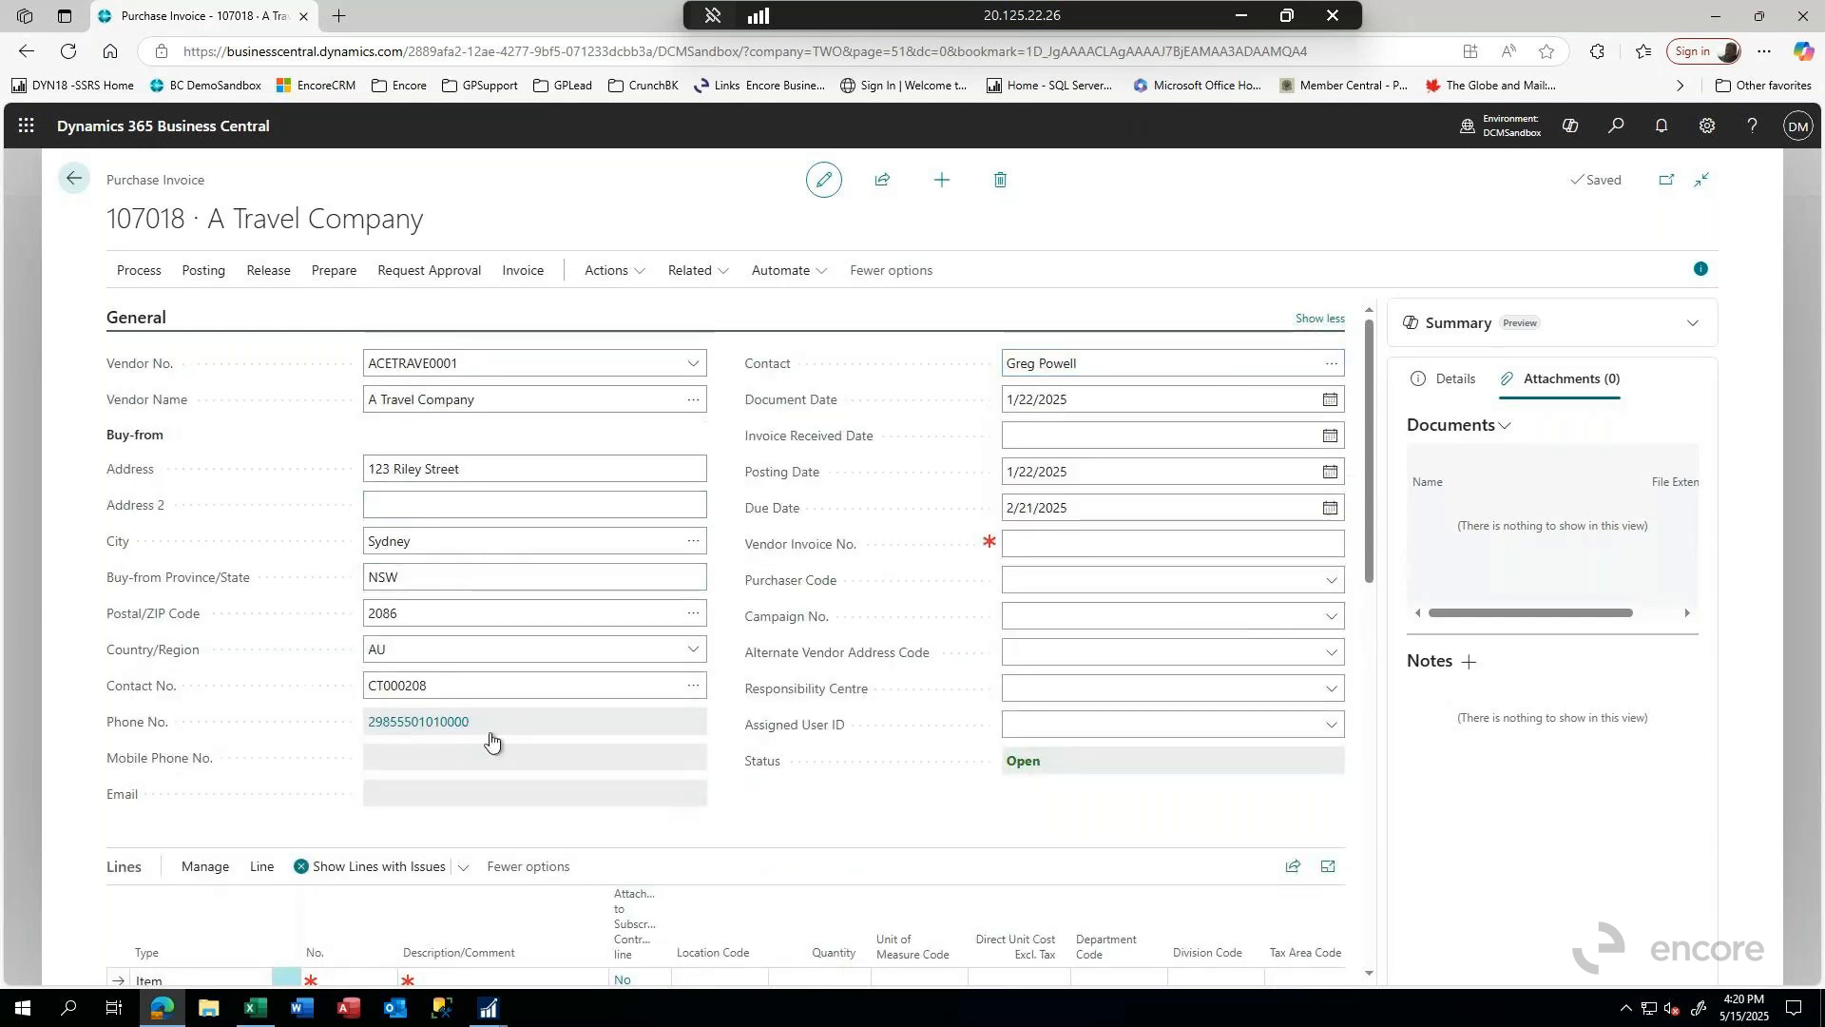
{"action": "left_click", "coordinate": [1040, 546]}
{"action": "type", "text": "987321"}
{"action": "key", "text": "Tab"}
- Set the type of the first purchase invoice line to G/L Account
{"action": "scroll", "coordinate": [971, 679], "scroll_direction": "down", "scroll_amount": 2}
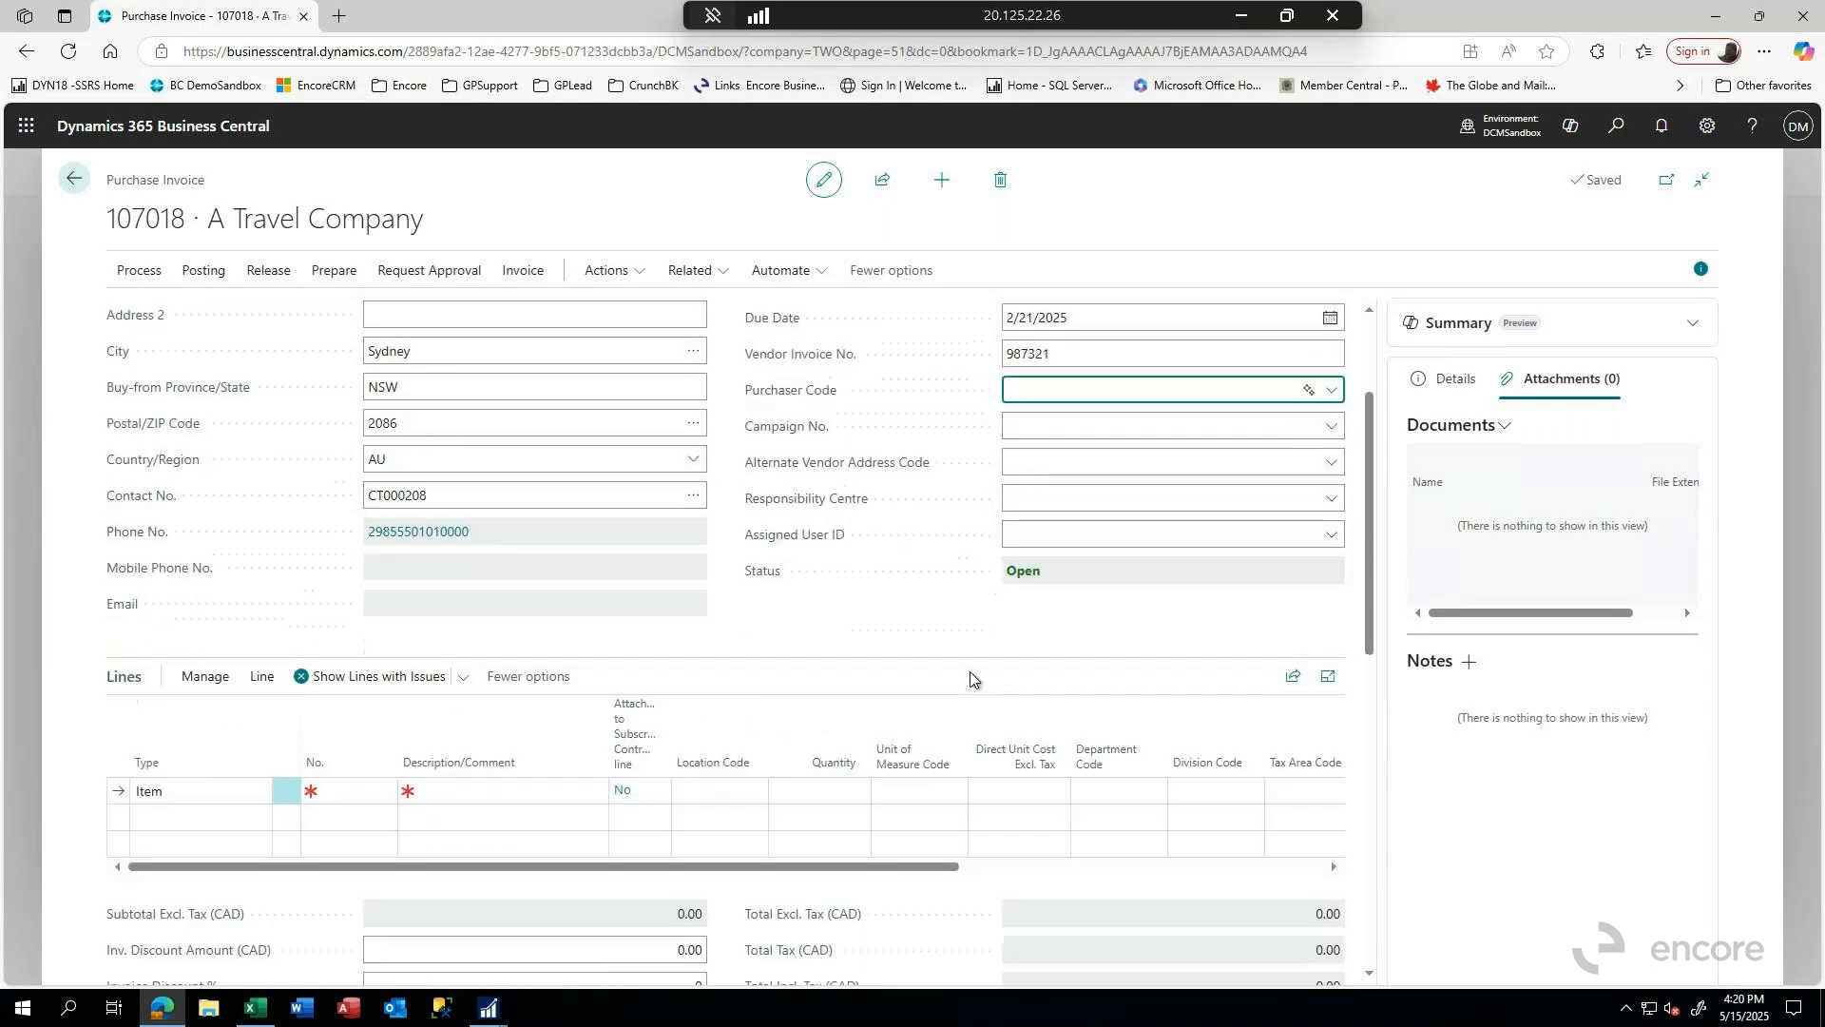
{"action": "left_click", "coordinate": [205, 792]}
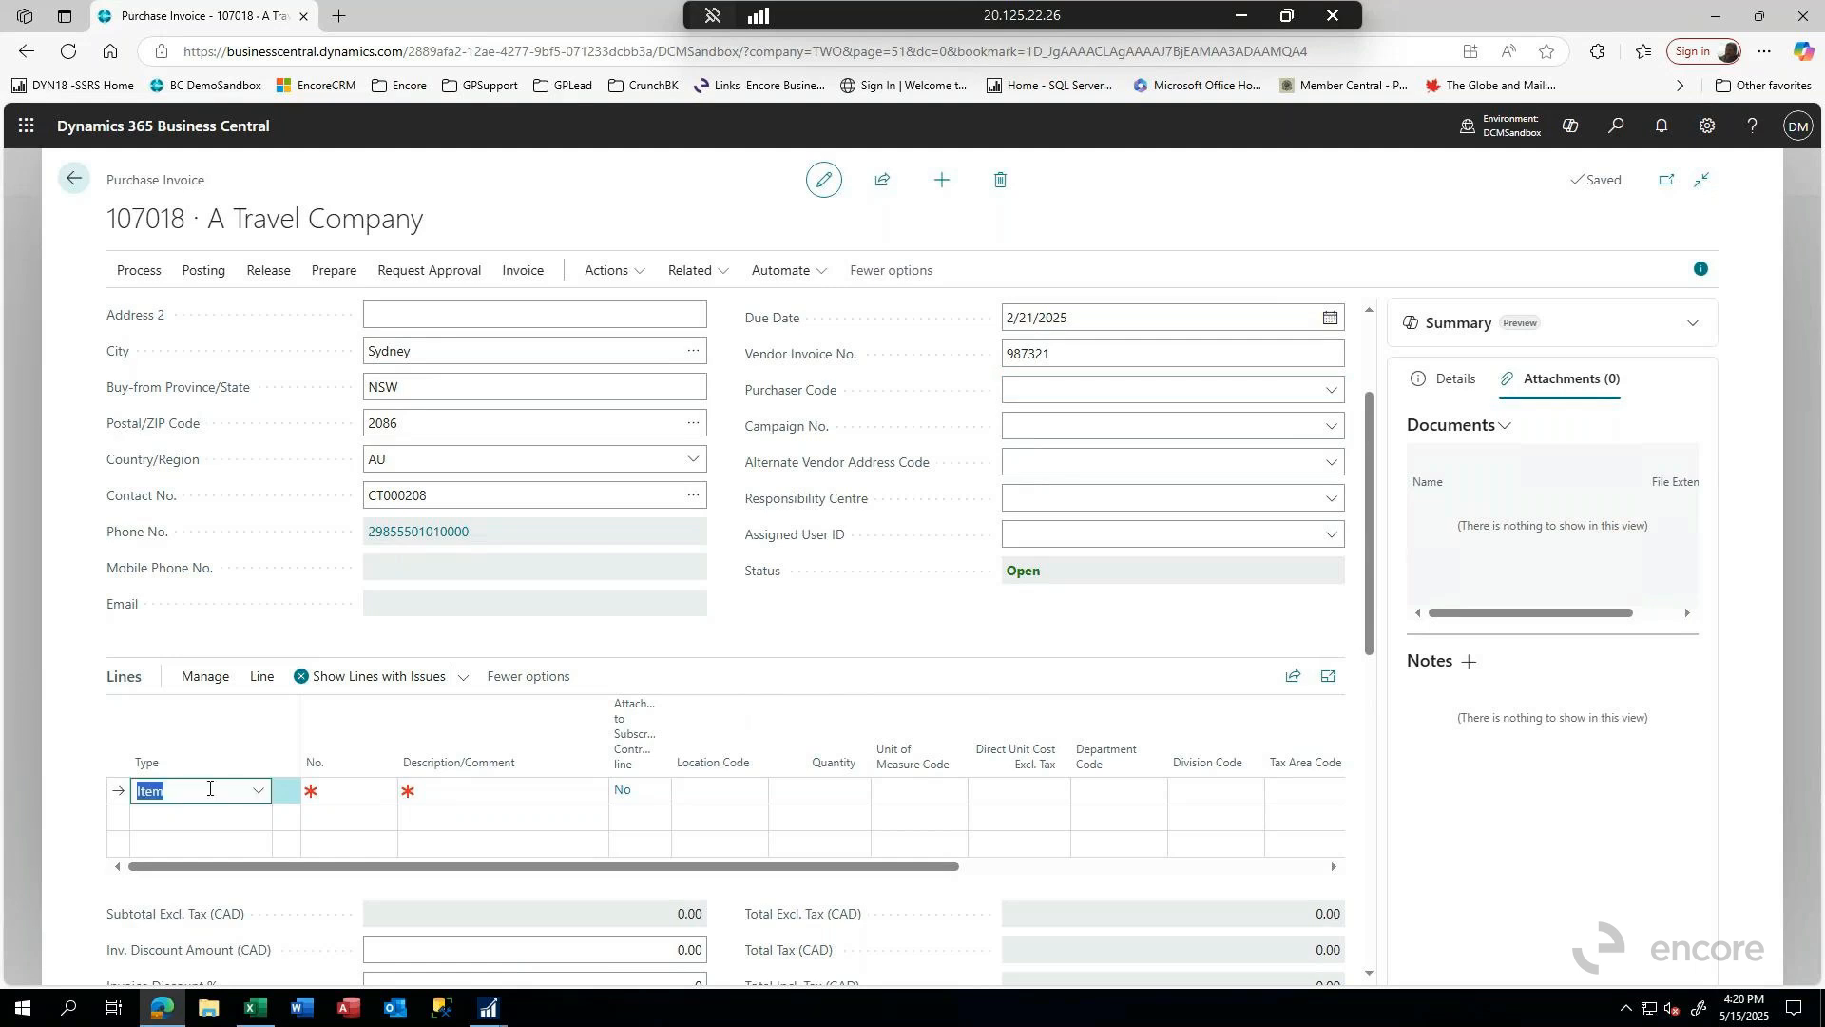
{"action": "left_click", "coordinate": [260, 793]}
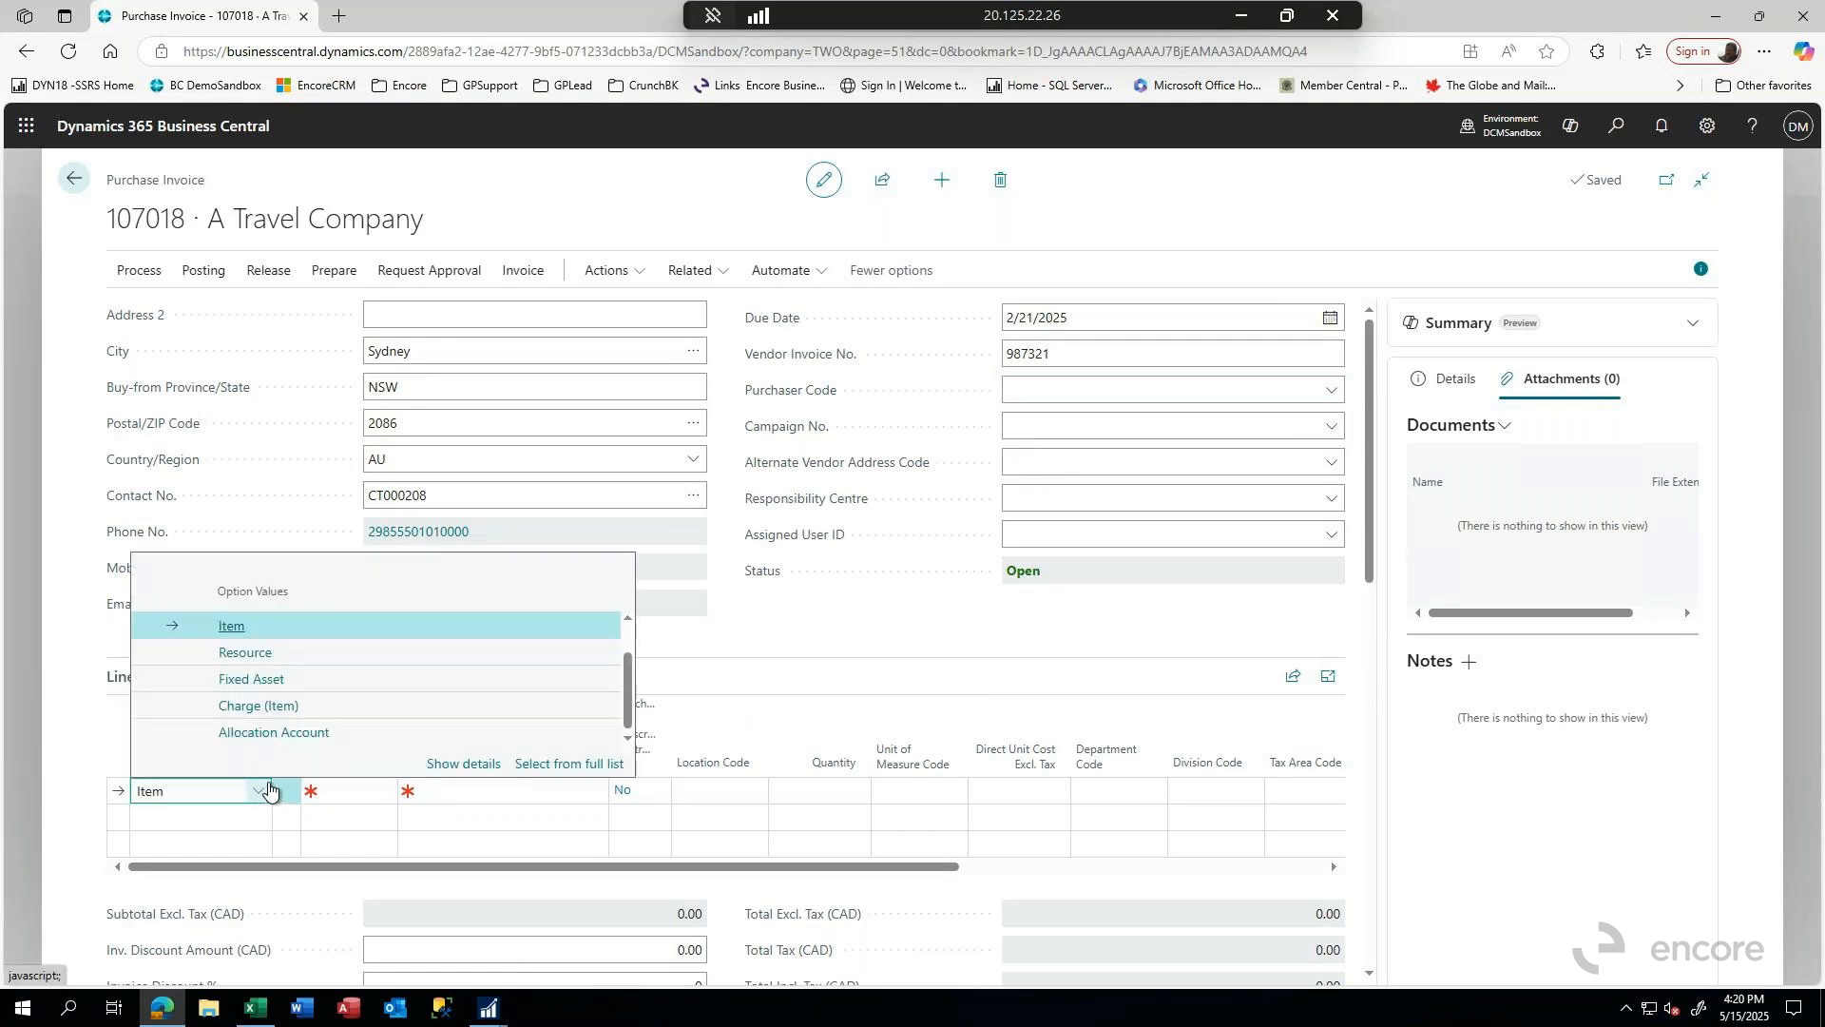
{"action": "scroll", "coordinate": [270, 790], "scroll_direction": "up", "scroll_amount": 2}
{"action": "scroll", "coordinate": [270, 789], "scroll_direction": "down", "scroll_amount": 4}
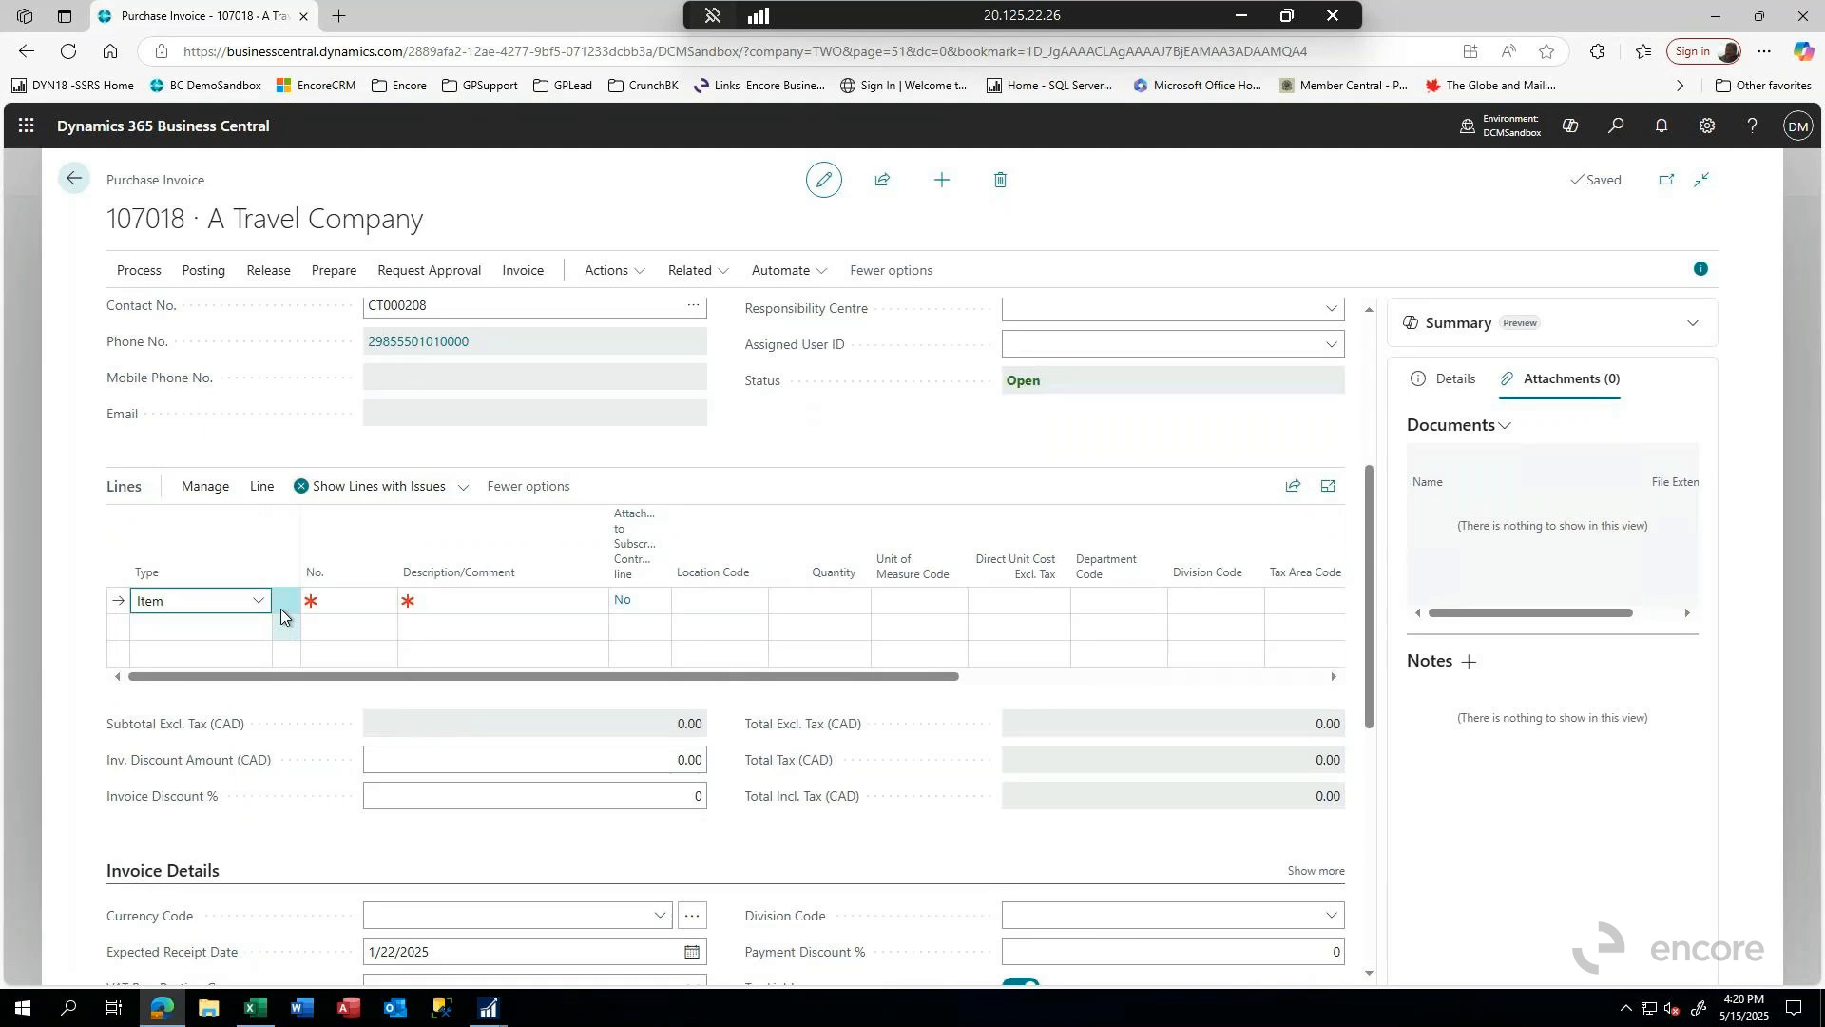
{"action": "left_click", "coordinate": [259, 602]}
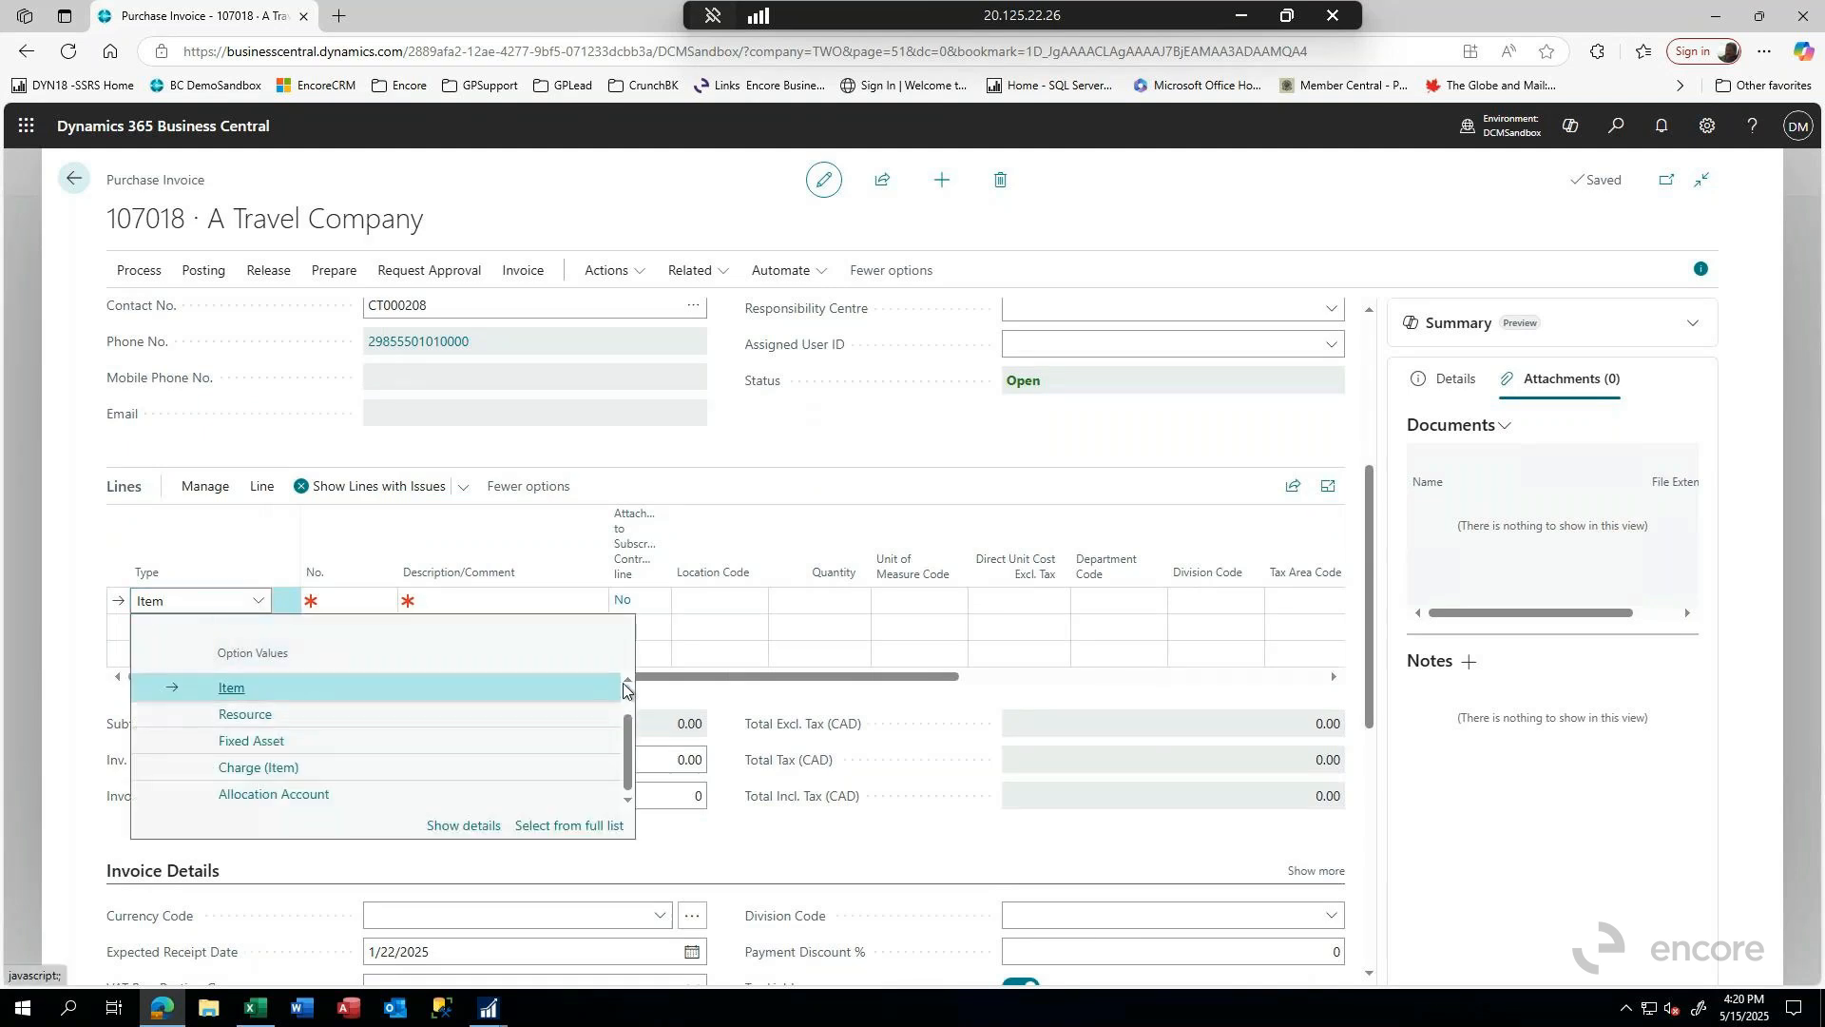
{"action": "left_click", "coordinate": [630, 679]}
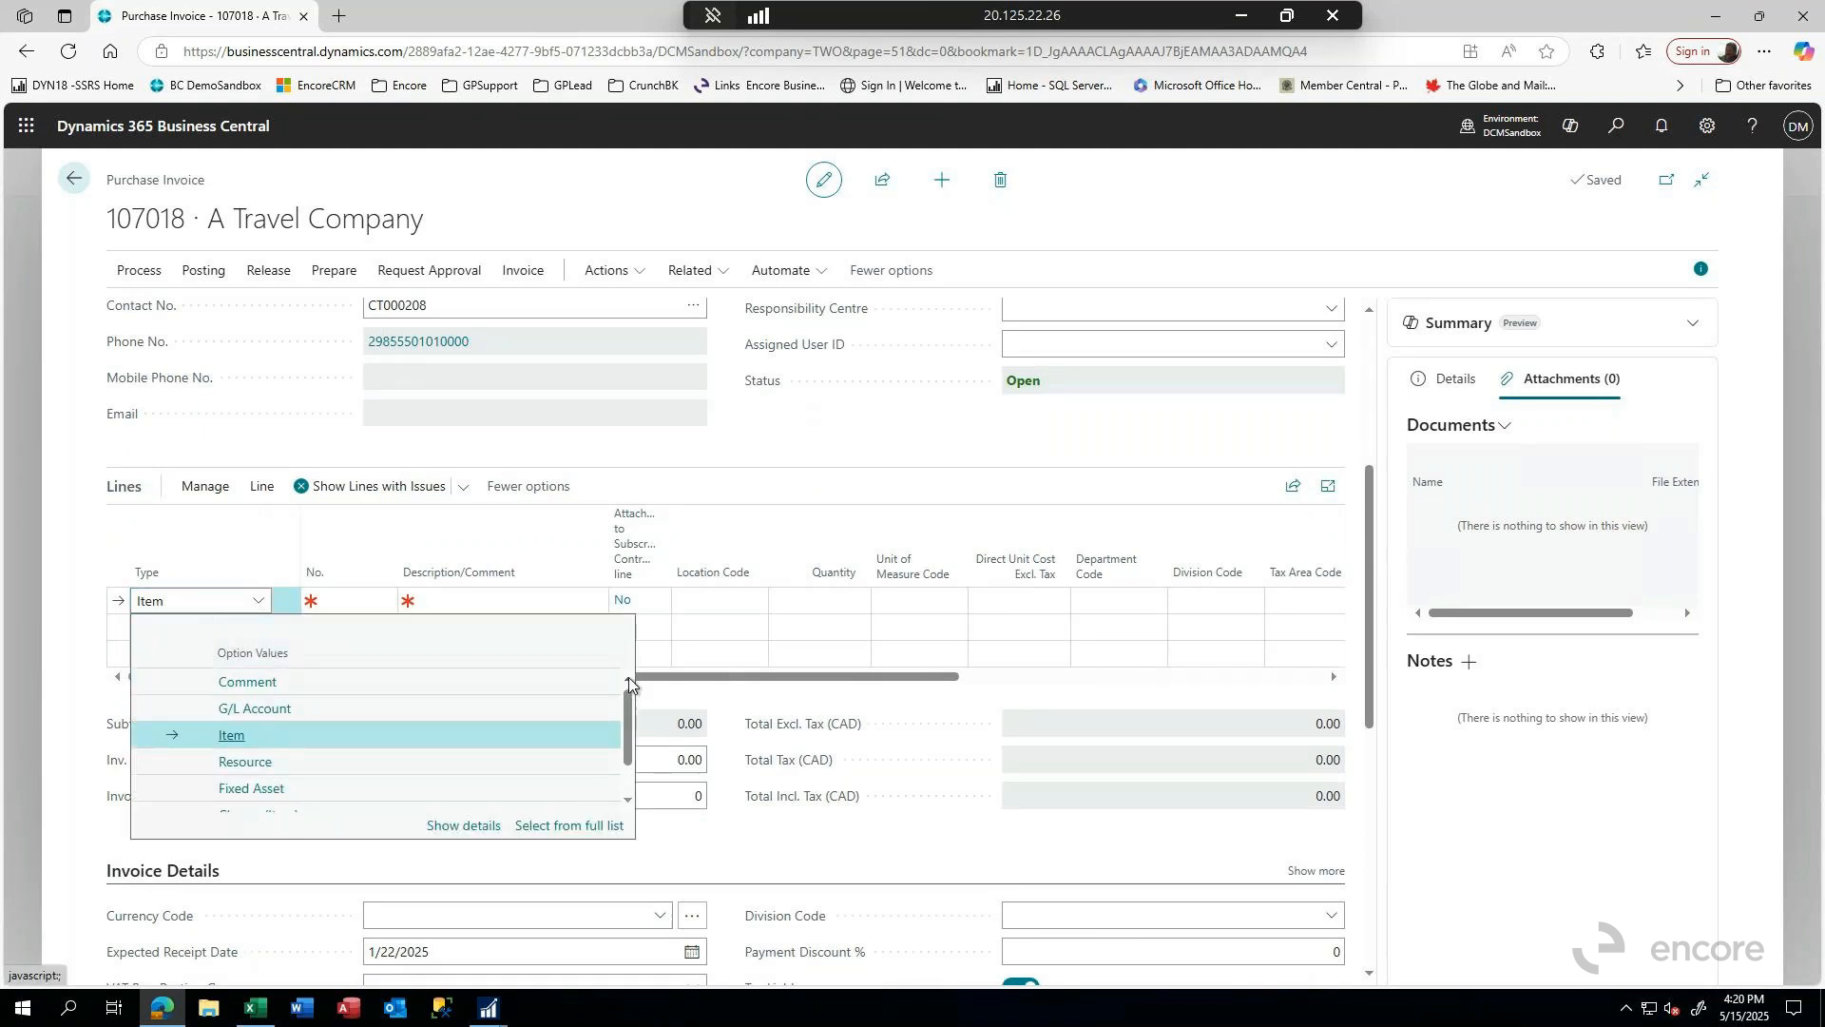
{"action": "left_click", "coordinate": [260, 710]}
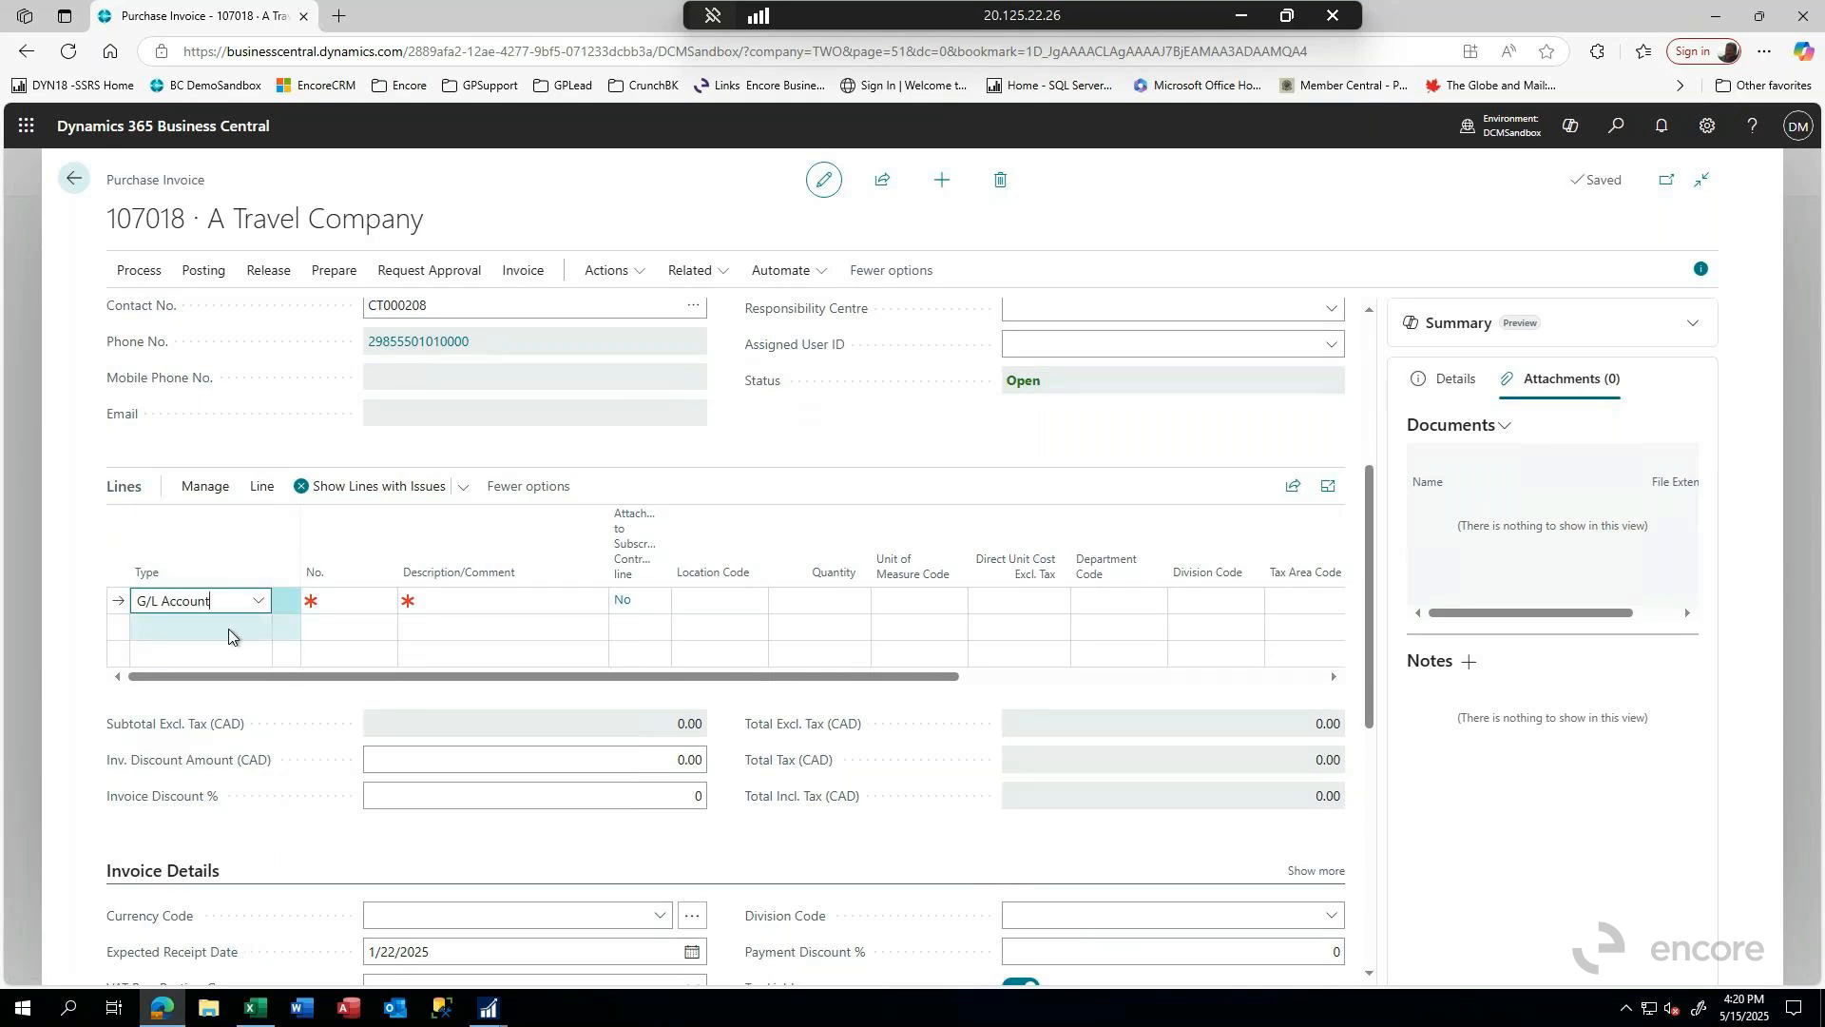
{"action": "key", "text": "Tab"}
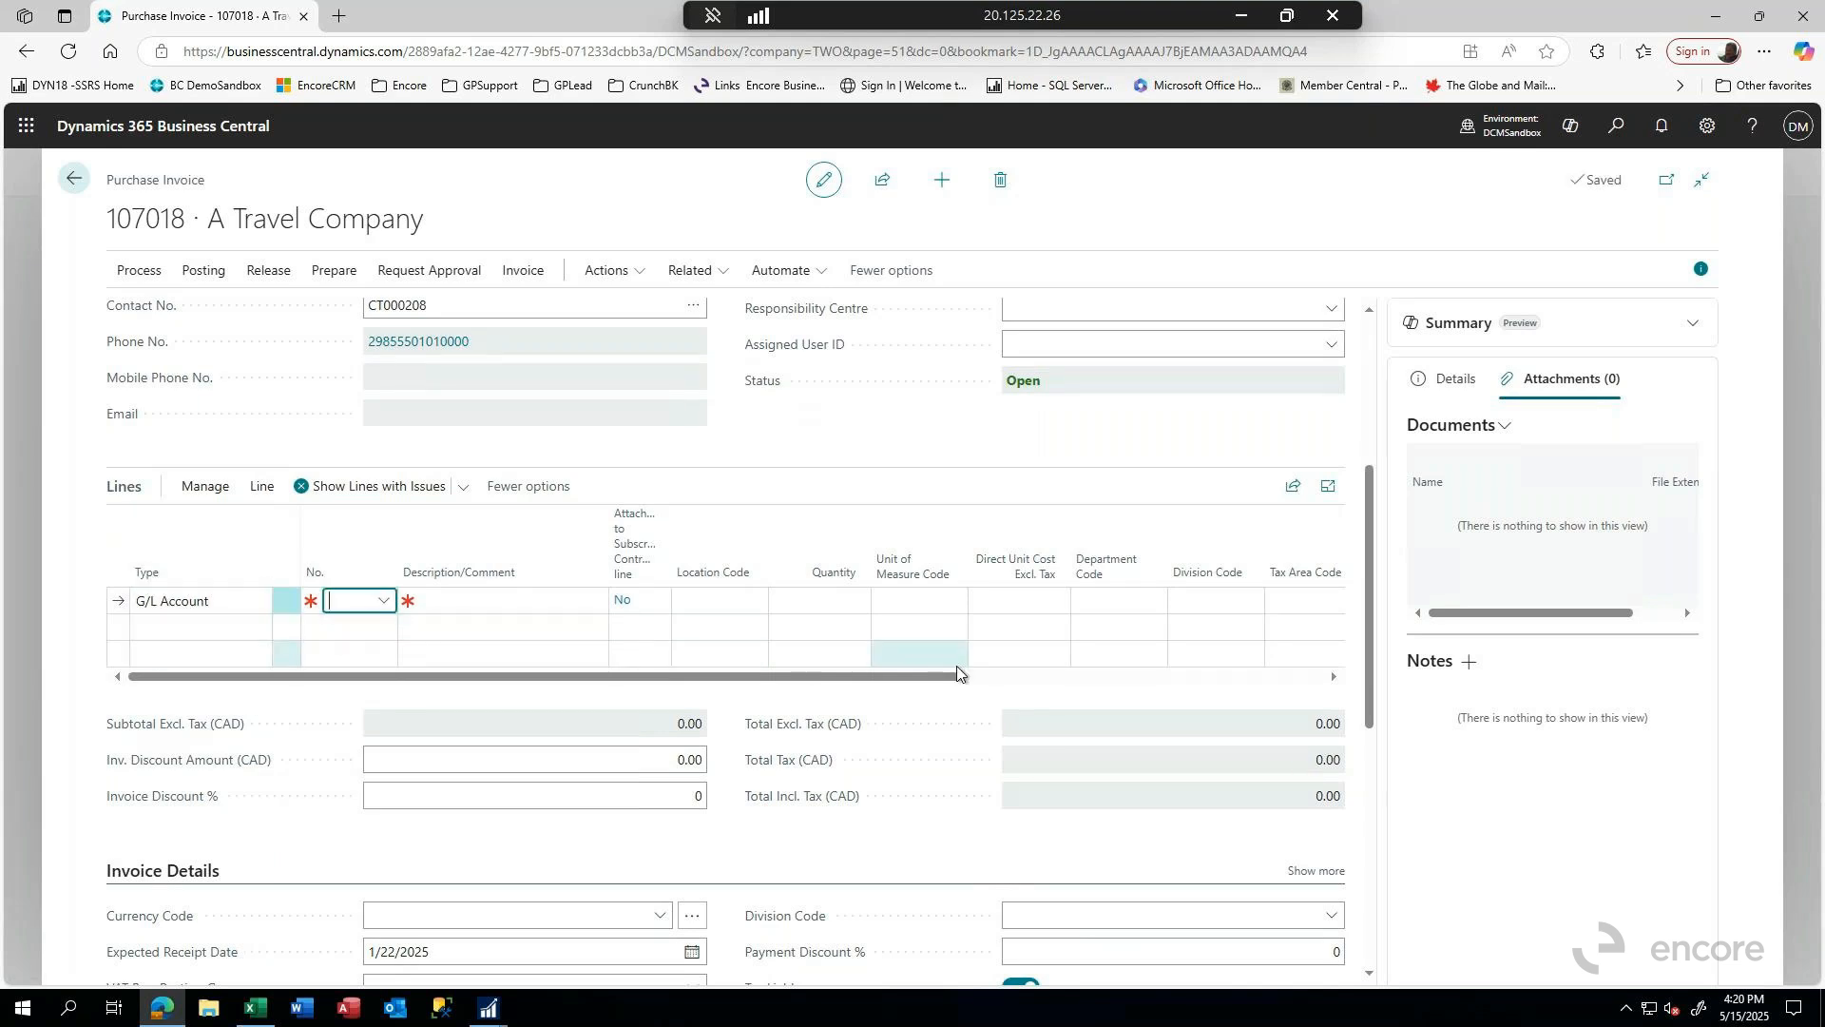
- Set the first invoice line to account 6520 with the description "trvel expes" and a quantity of 1
{"action": "type", "text": "6520"}
{"action": "key", "text": "Tab"}
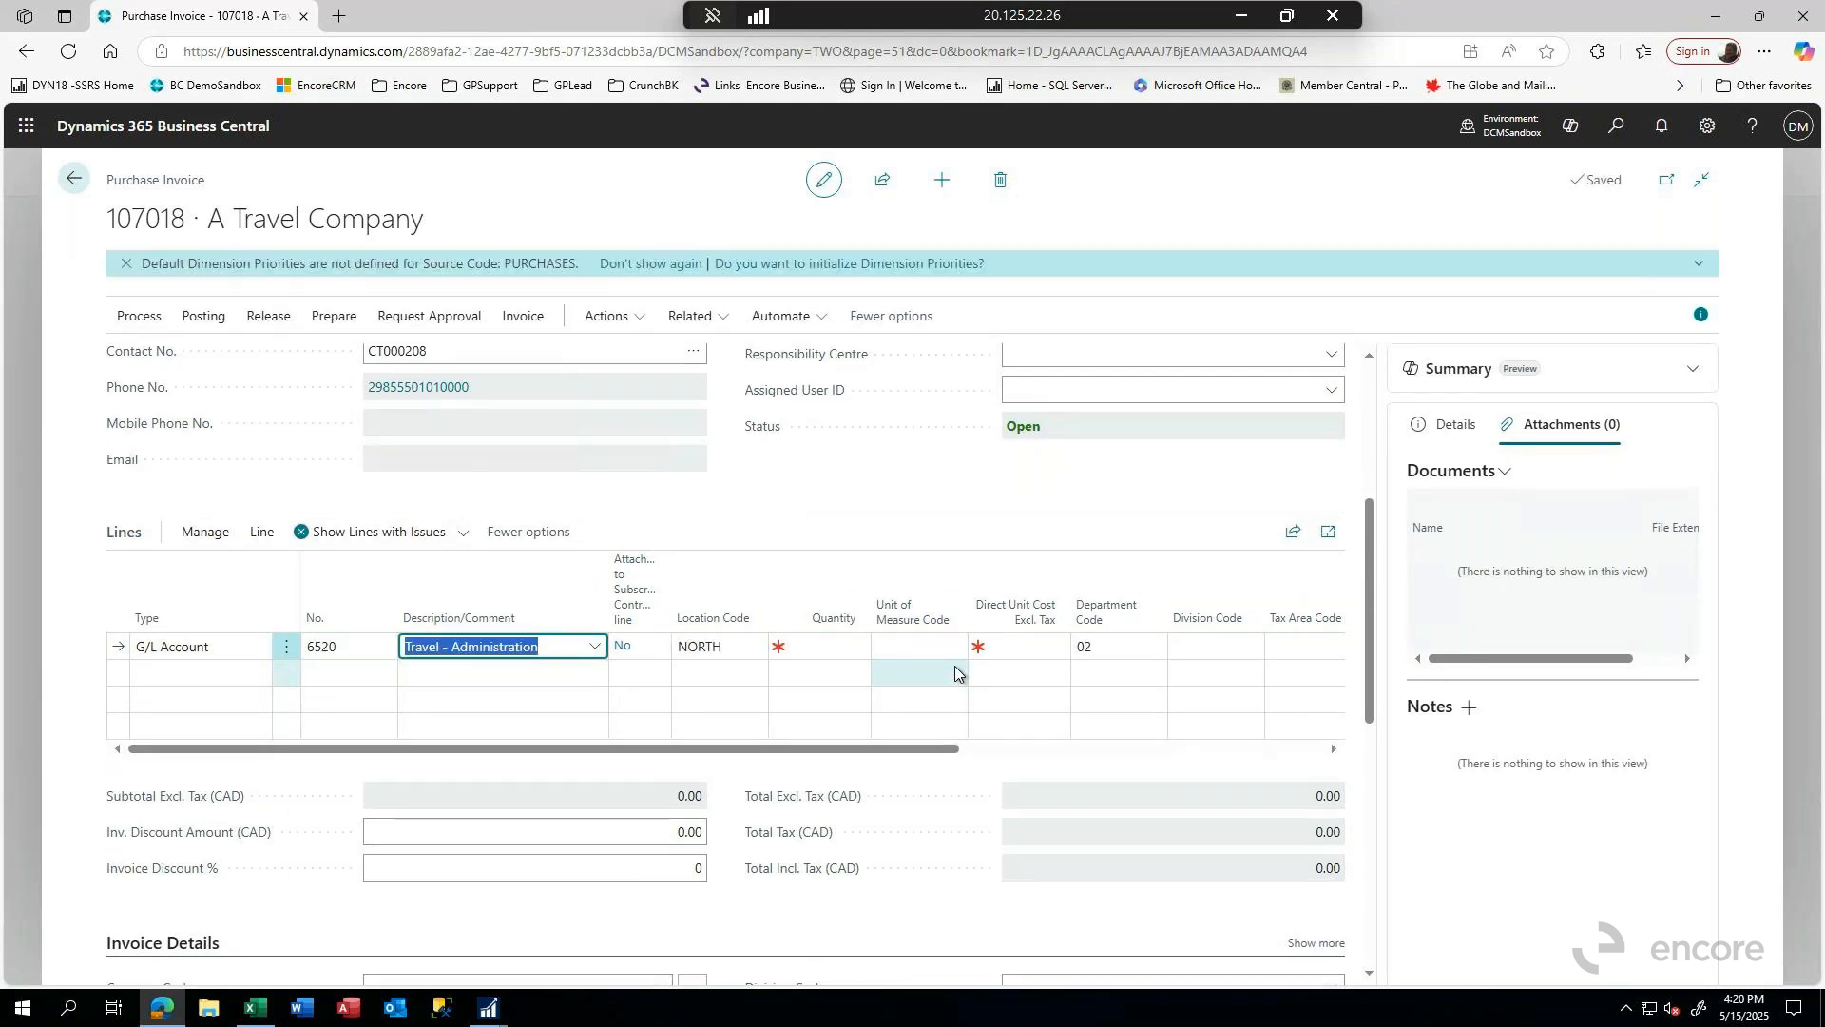
{"action": "type", "text": "t"}
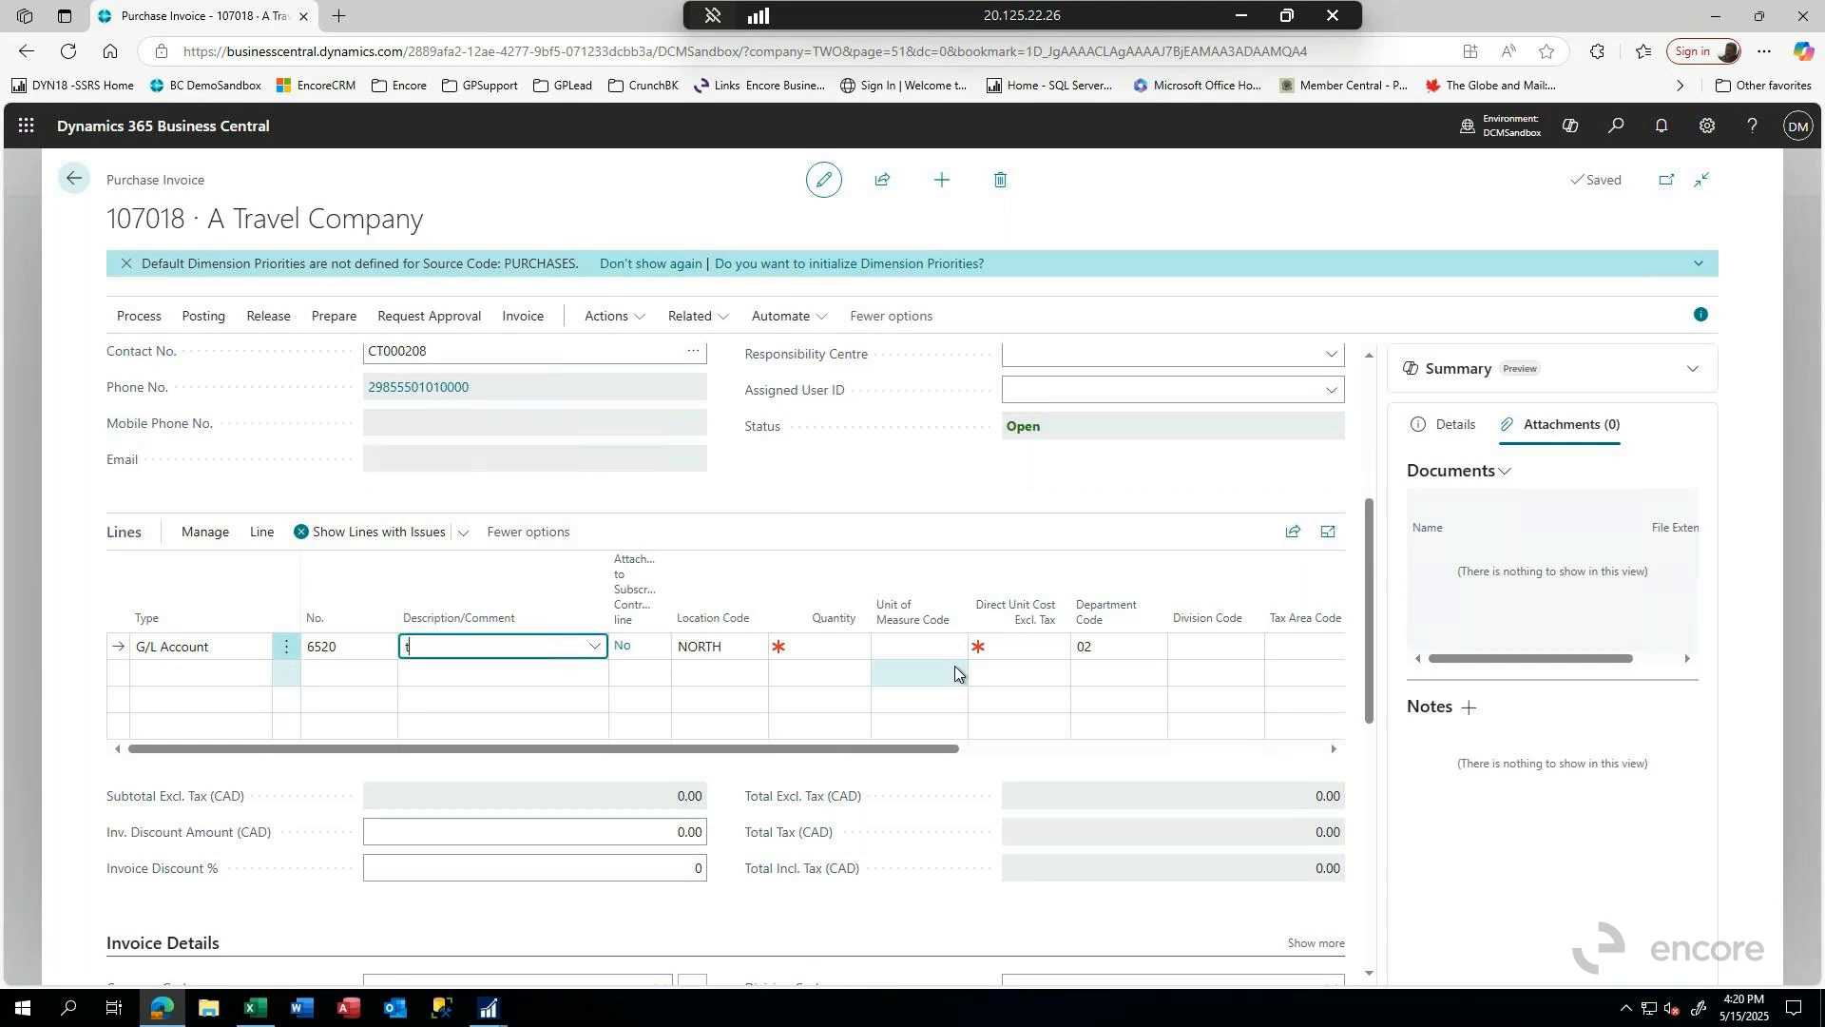
{"action": "type", "text": "rvel expes"}
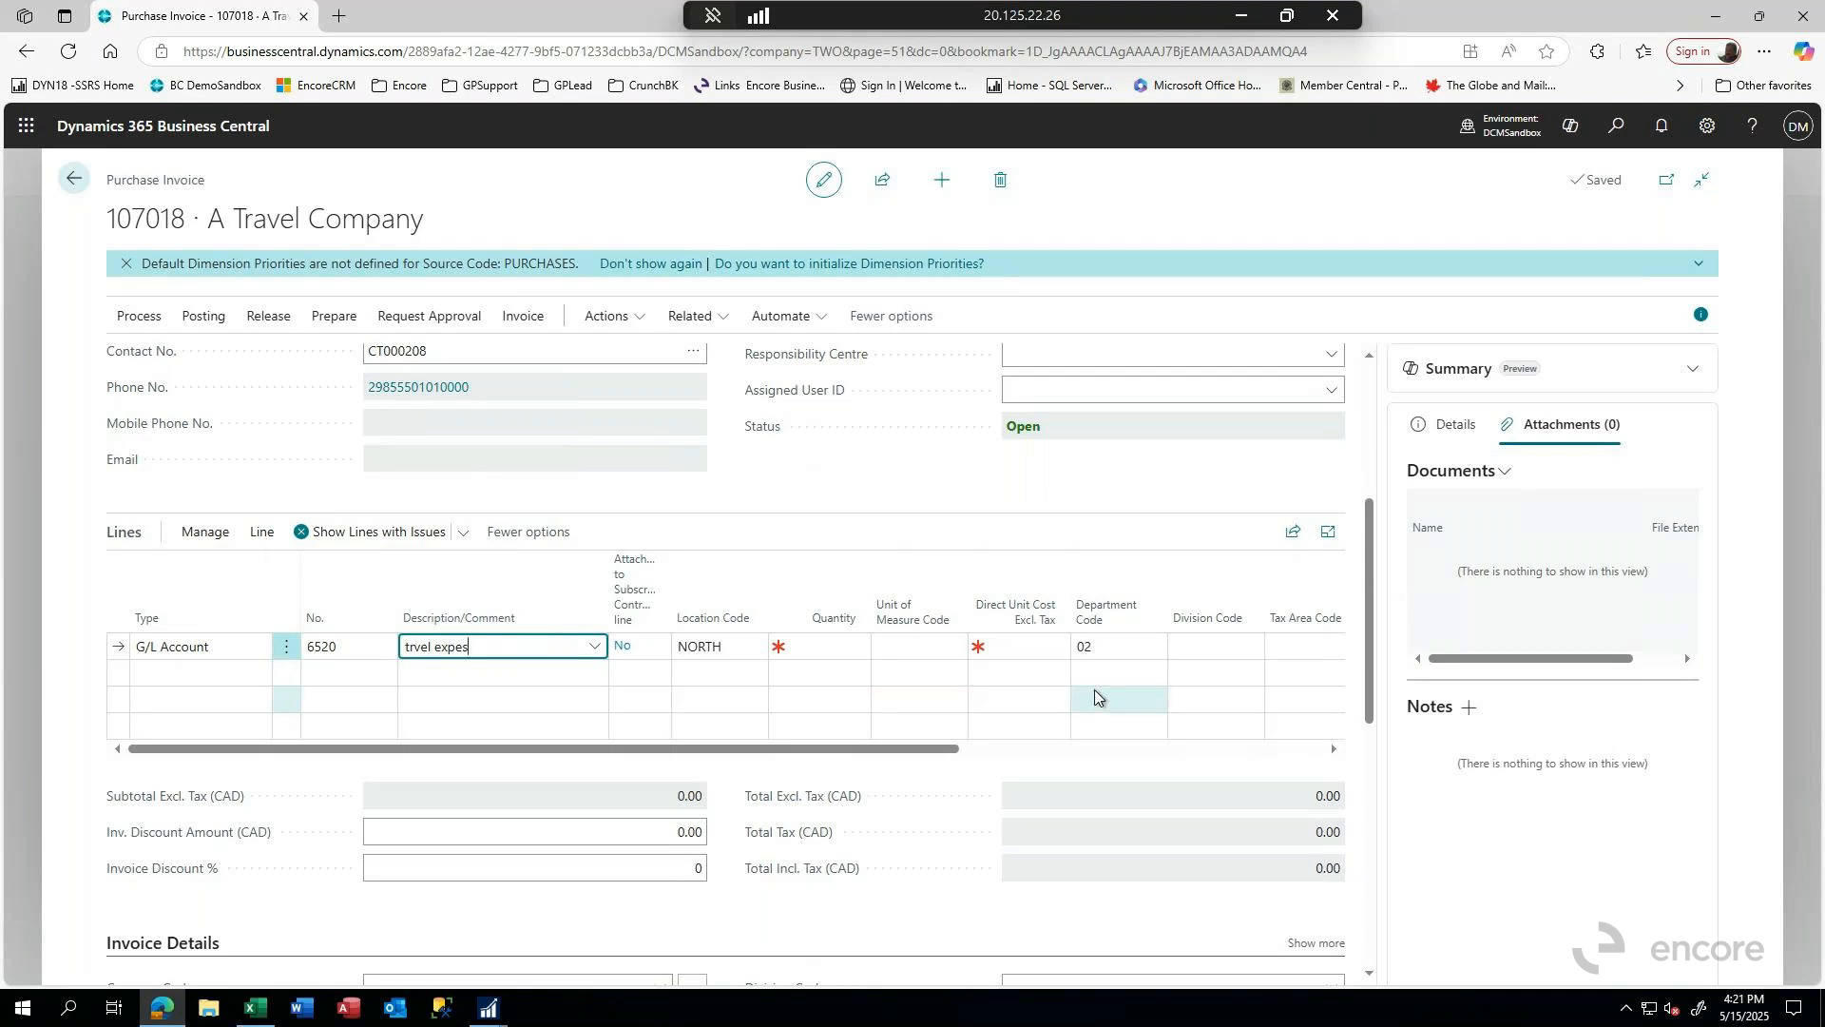
{"action": "key", "text": "Tab"}
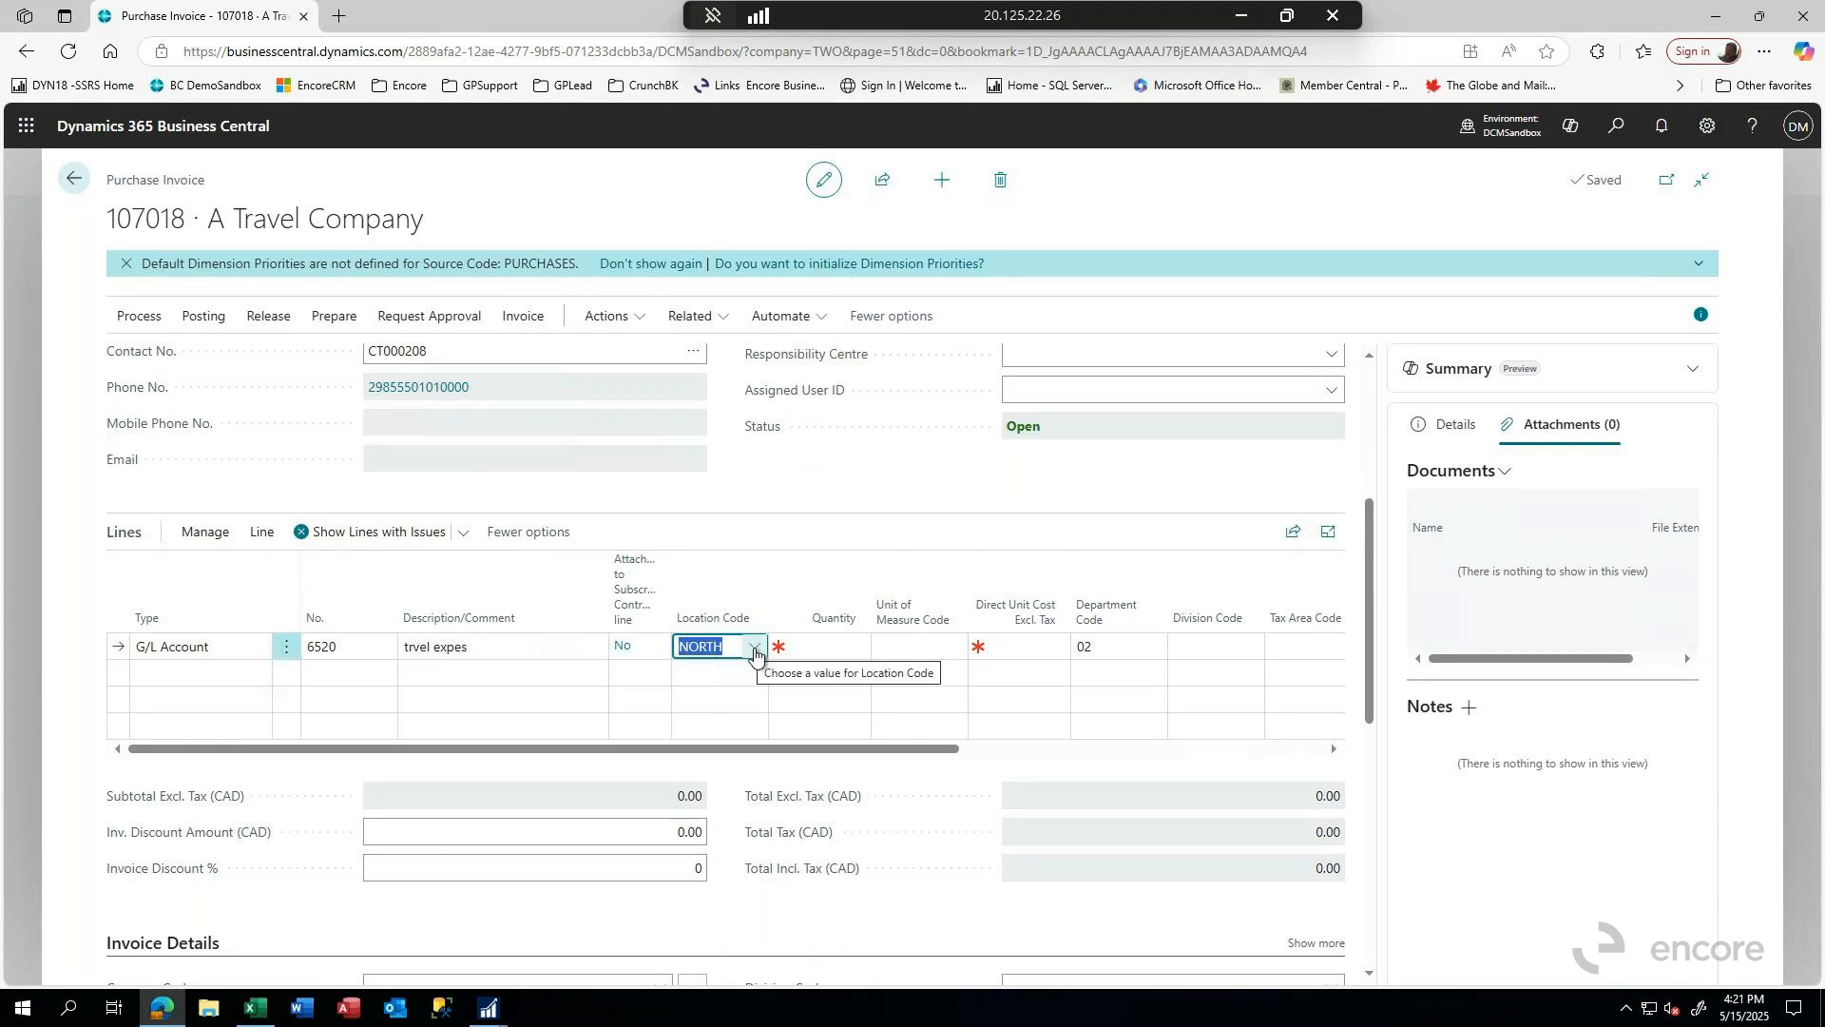
{"action": "left_click", "coordinate": [852, 666]}
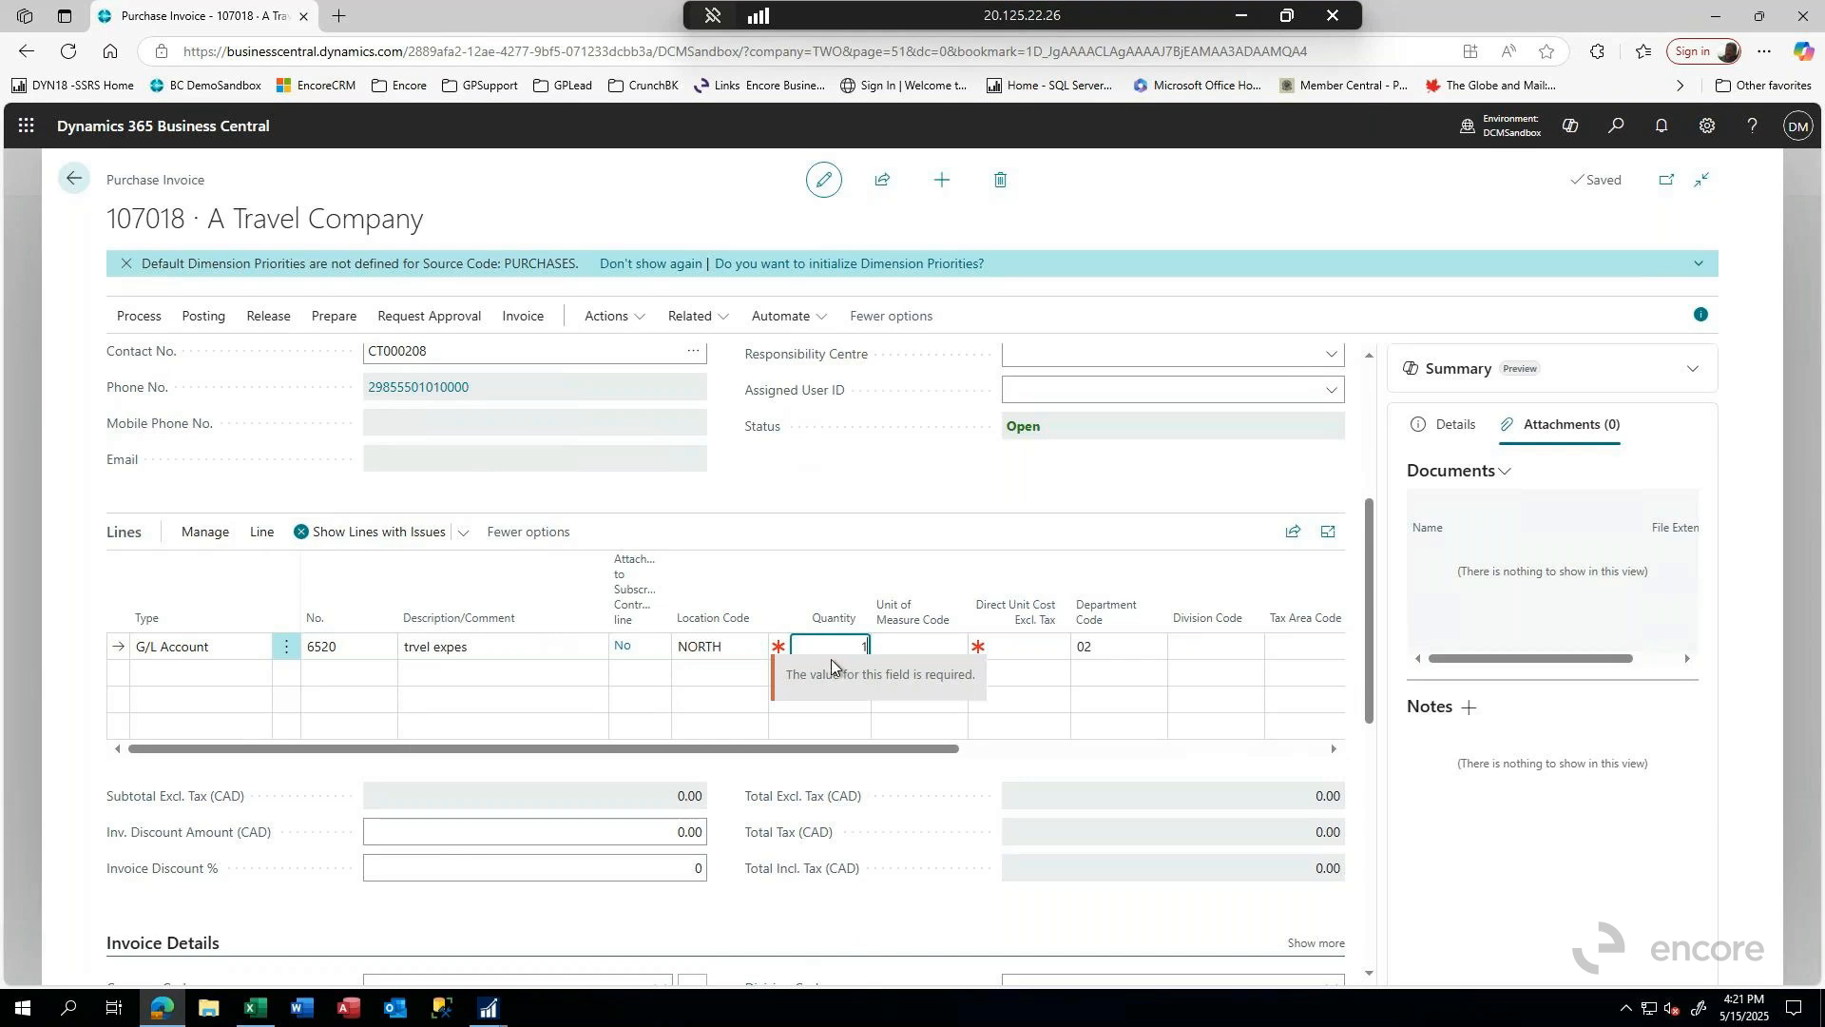
{"action": "key", "text": "Tab"}
{"action": "type", "text": "11"}
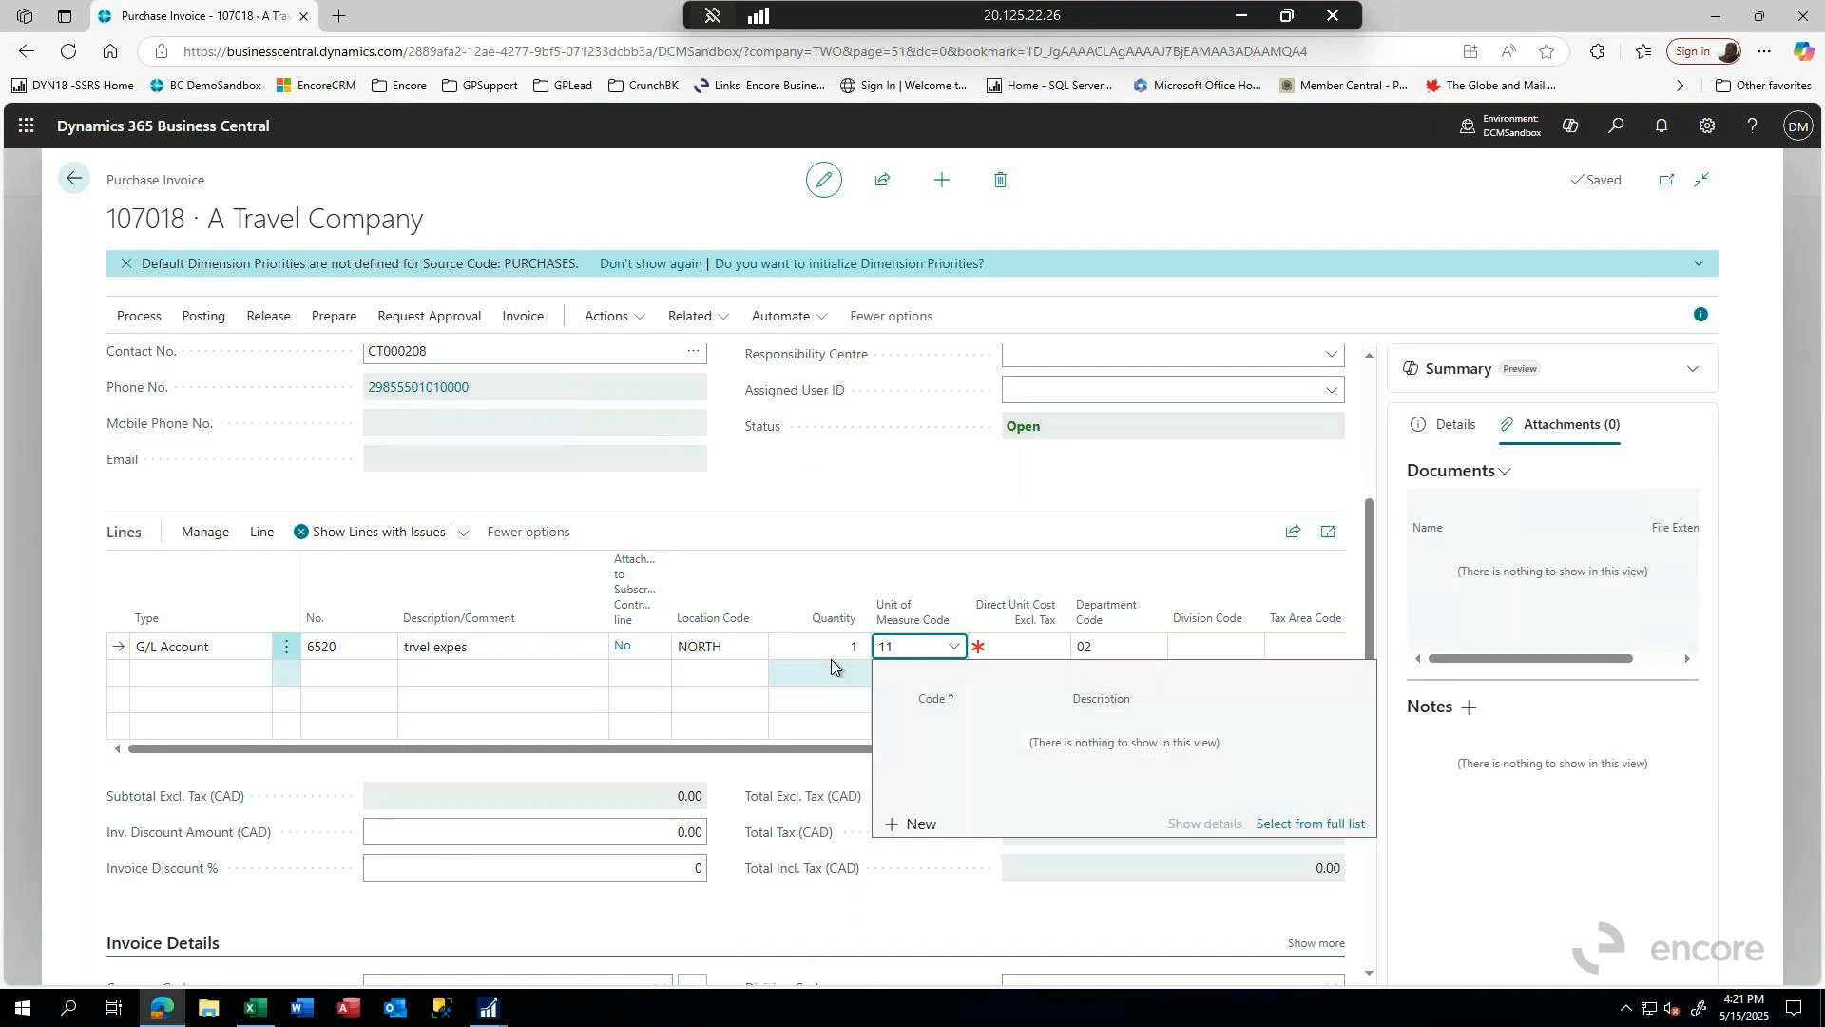
{"action": "type", "text": "6"}
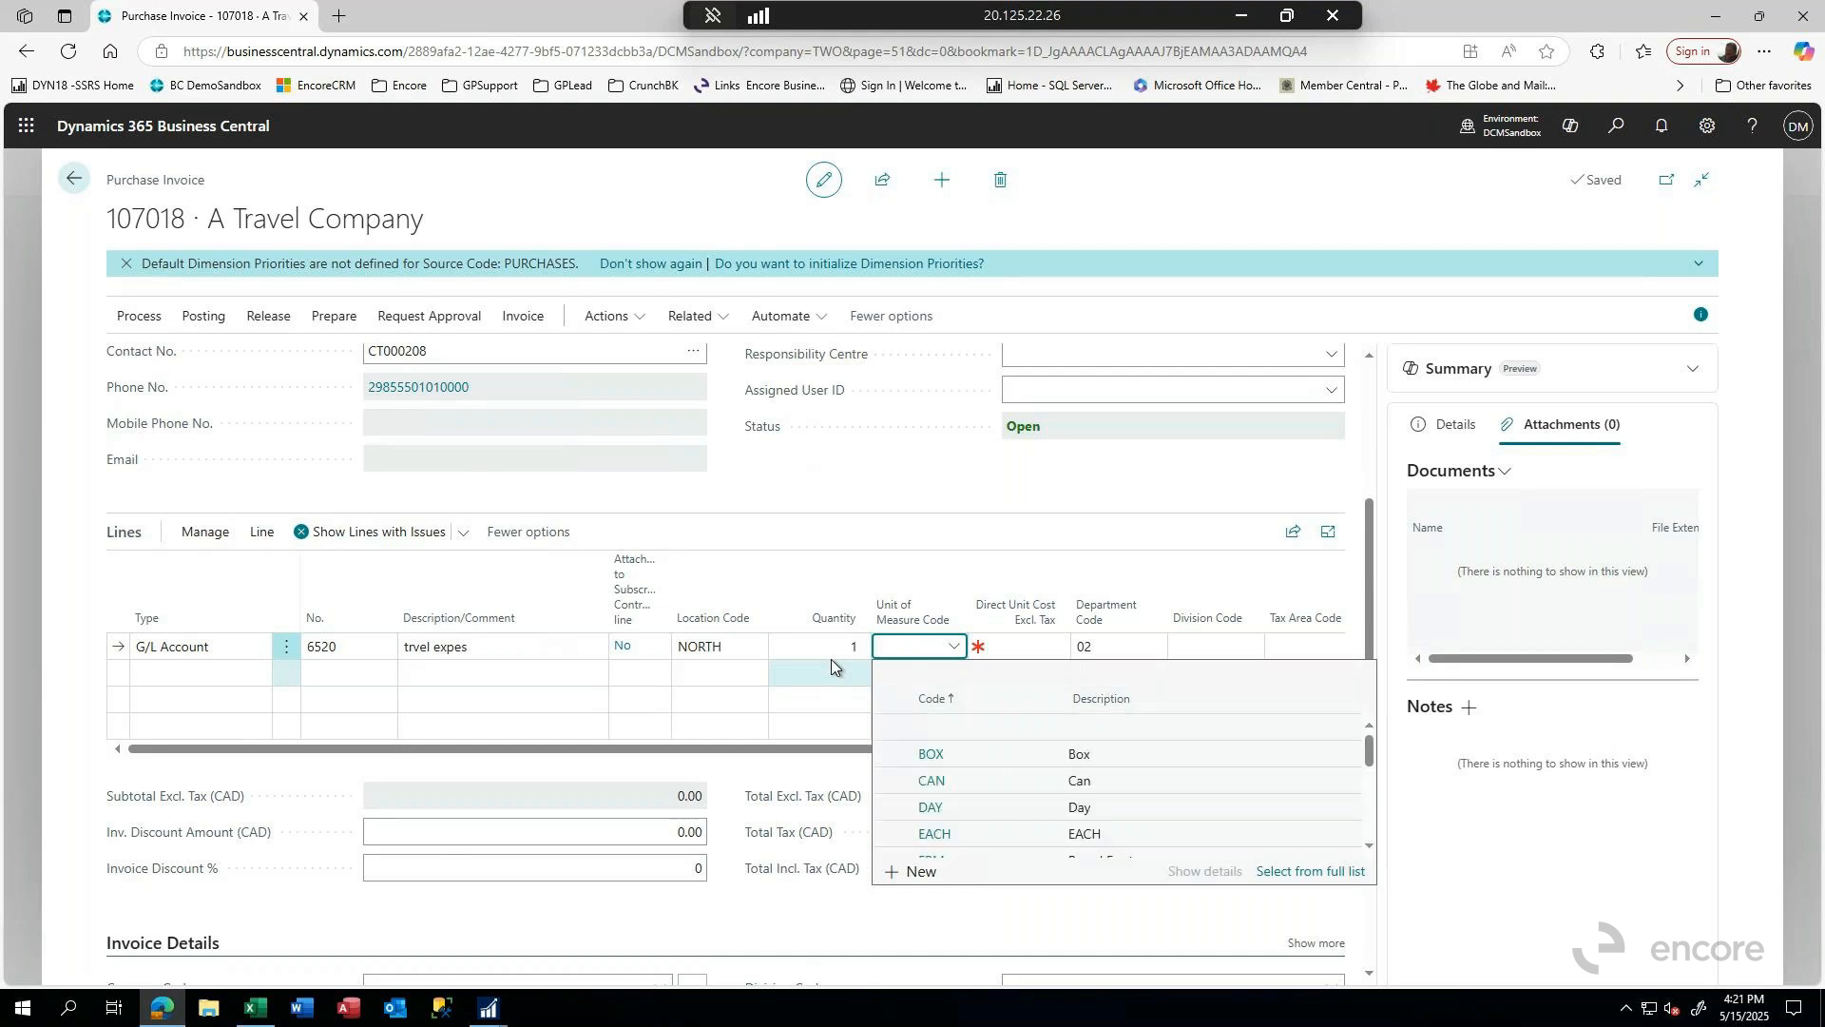
{"action": "type", "text": "00"}
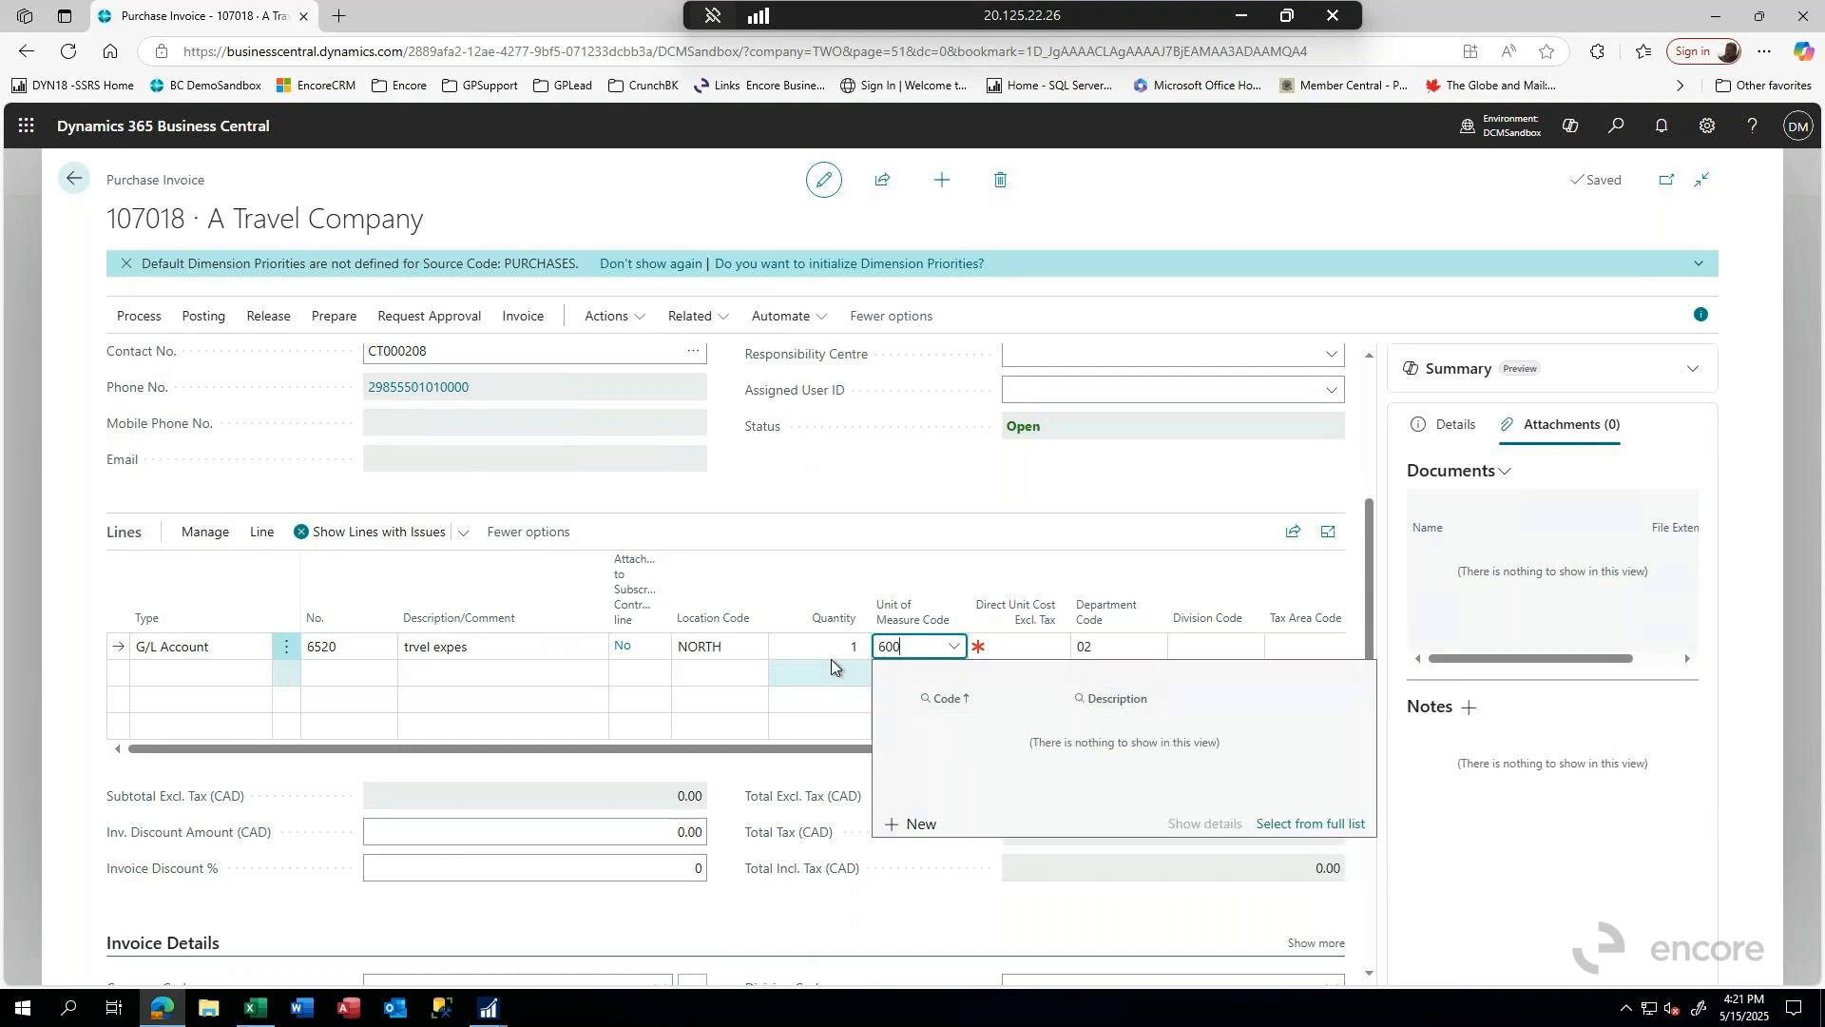
{"action": "type", "text": "0"}
{"action": "key", "text": "Tab"}
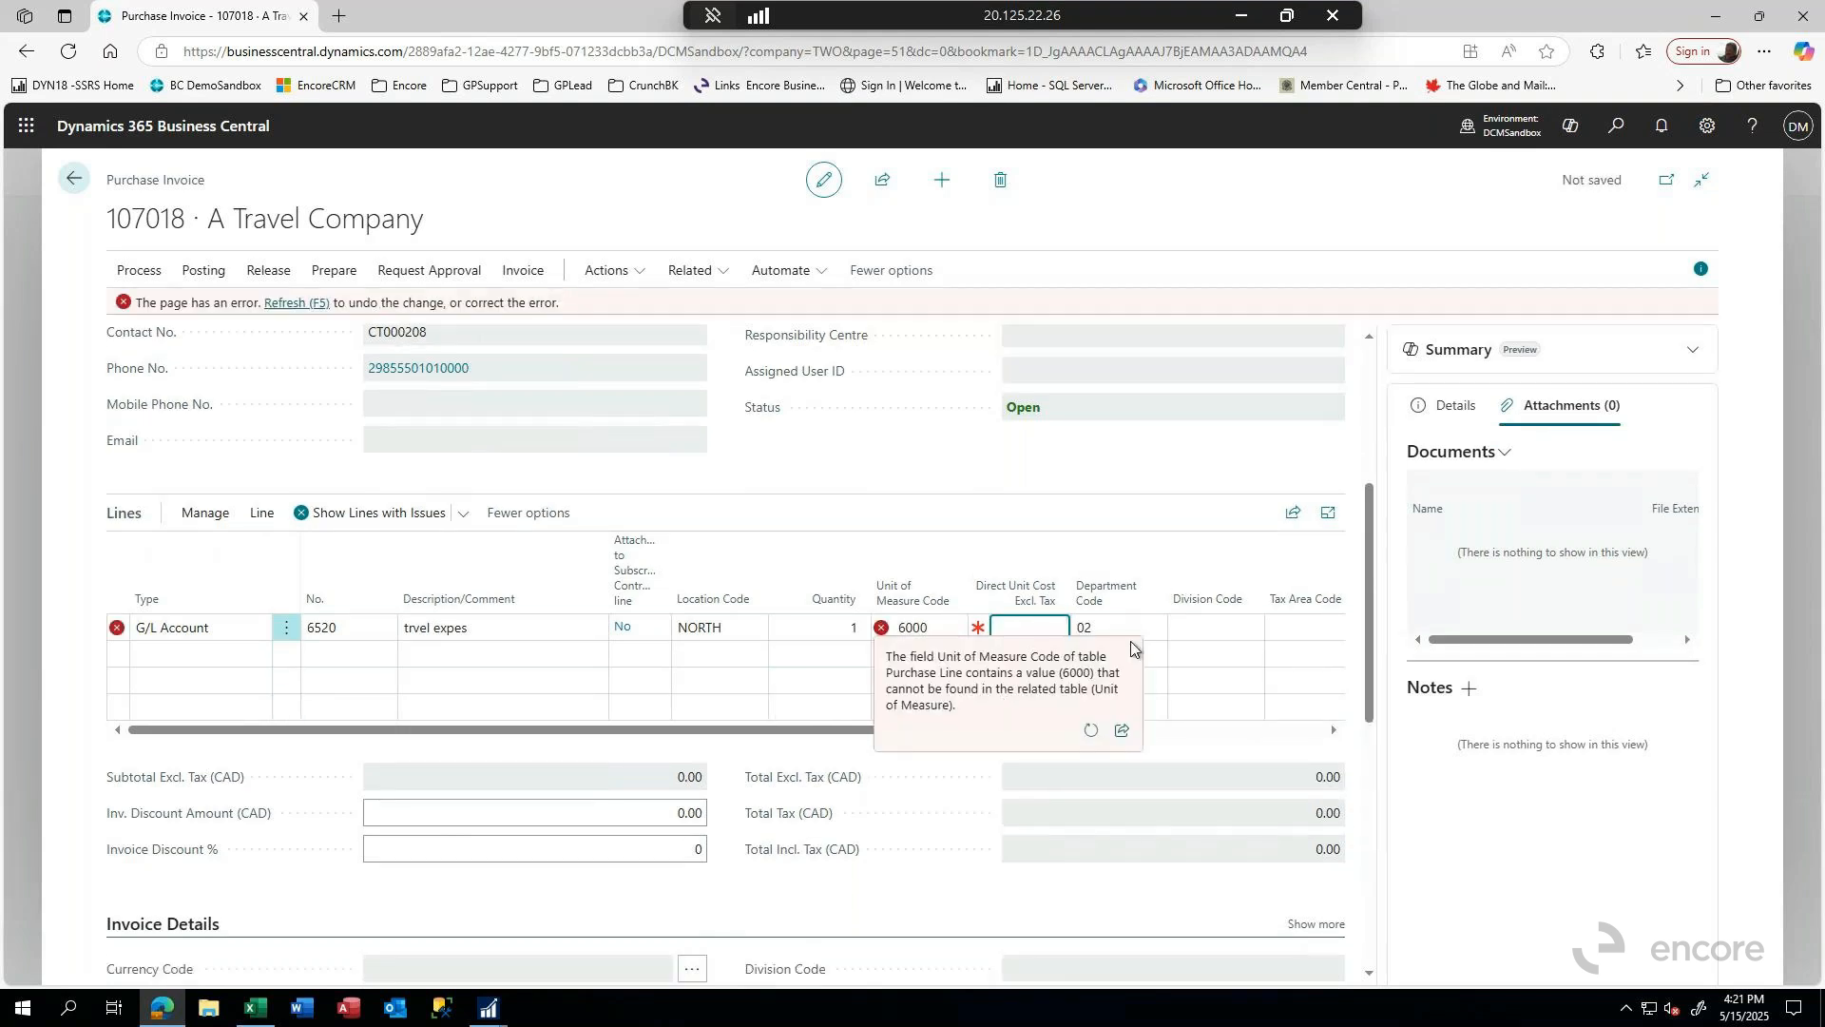
- Set the first invoice line's division code to 300 (Sales)
{"action": "key", "text": "Tab"}
{"action": "left_click", "coordinate": [1181, 646]}
{"action": "left_click", "coordinate": [1251, 628]}
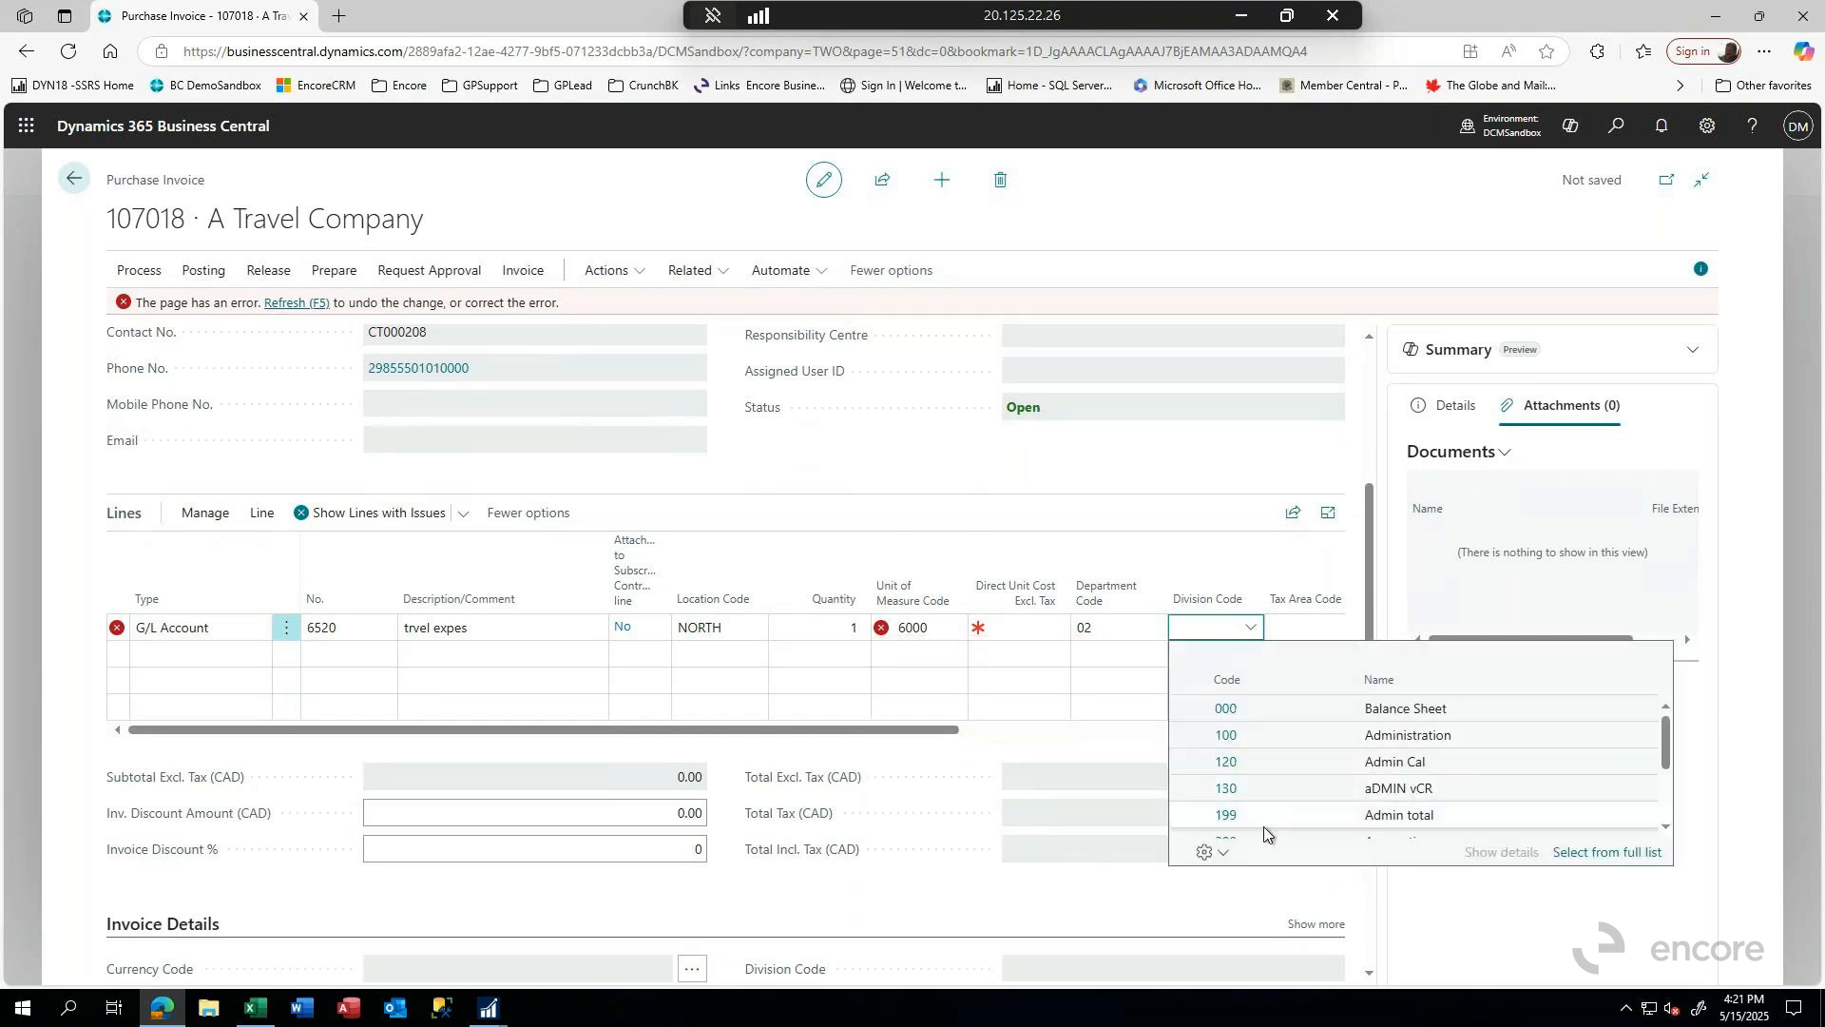
{"action": "scroll", "coordinate": [1265, 824], "scroll_direction": "down", "scroll_amount": 2}
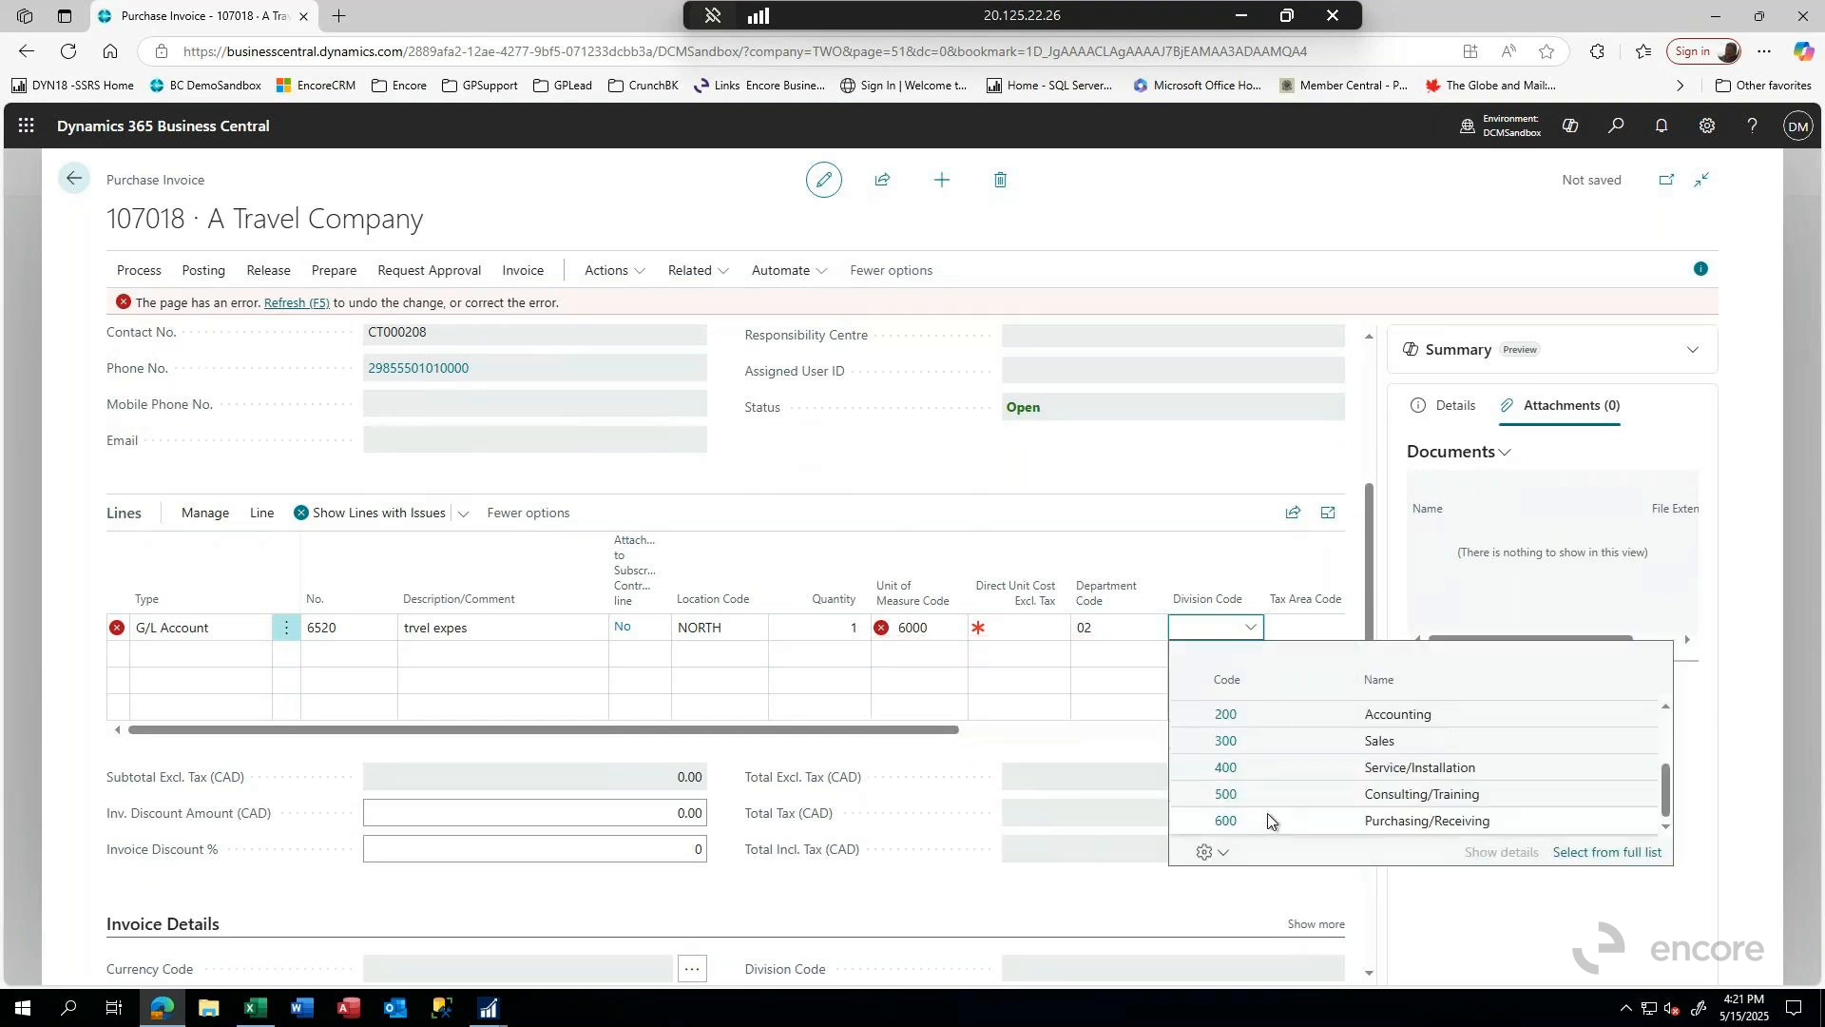
{"action": "left_click", "coordinate": [1264, 743]}
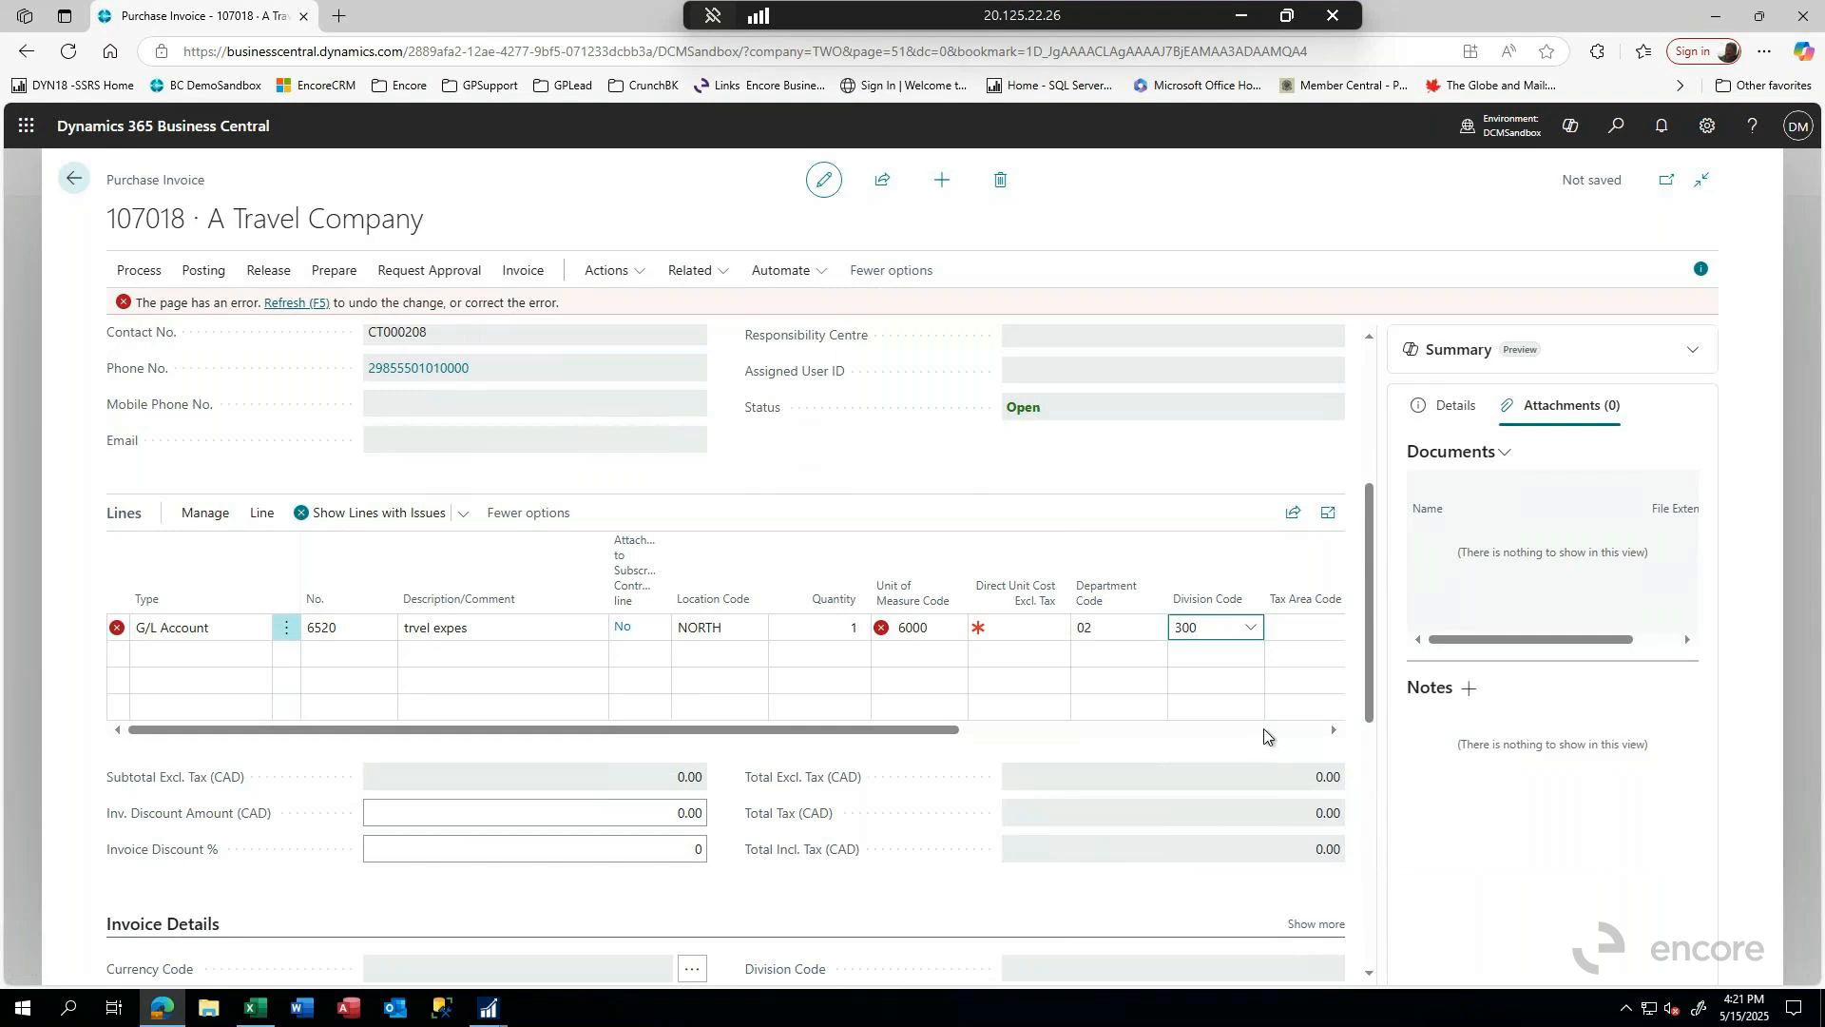
- Set the first invoice line's direct unit cost excluding tax to 600
{"action": "key", "text": "Tab"}
{"action": "key", "text": "Tab"}
{"action": "key", "text": "Tab"}
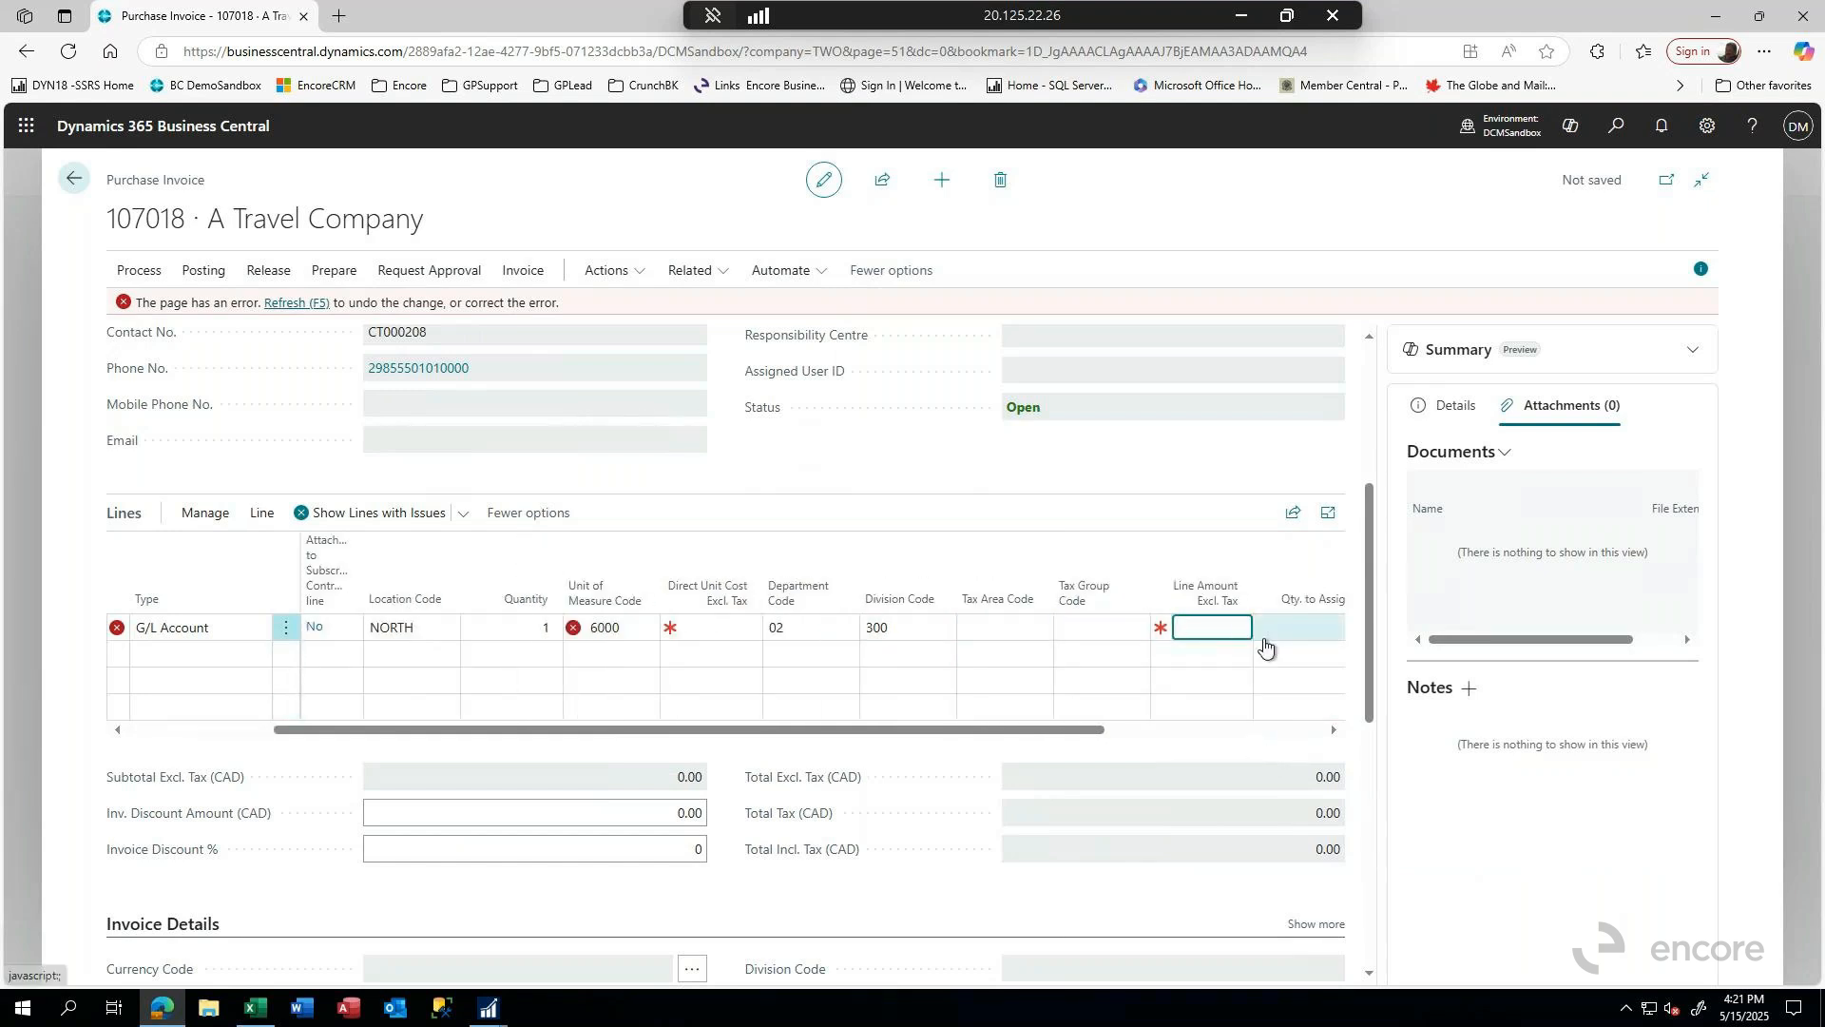
{"action": "left_click", "coordinate": [1264, 645]}
{"action": "key", "text": "Tab"}
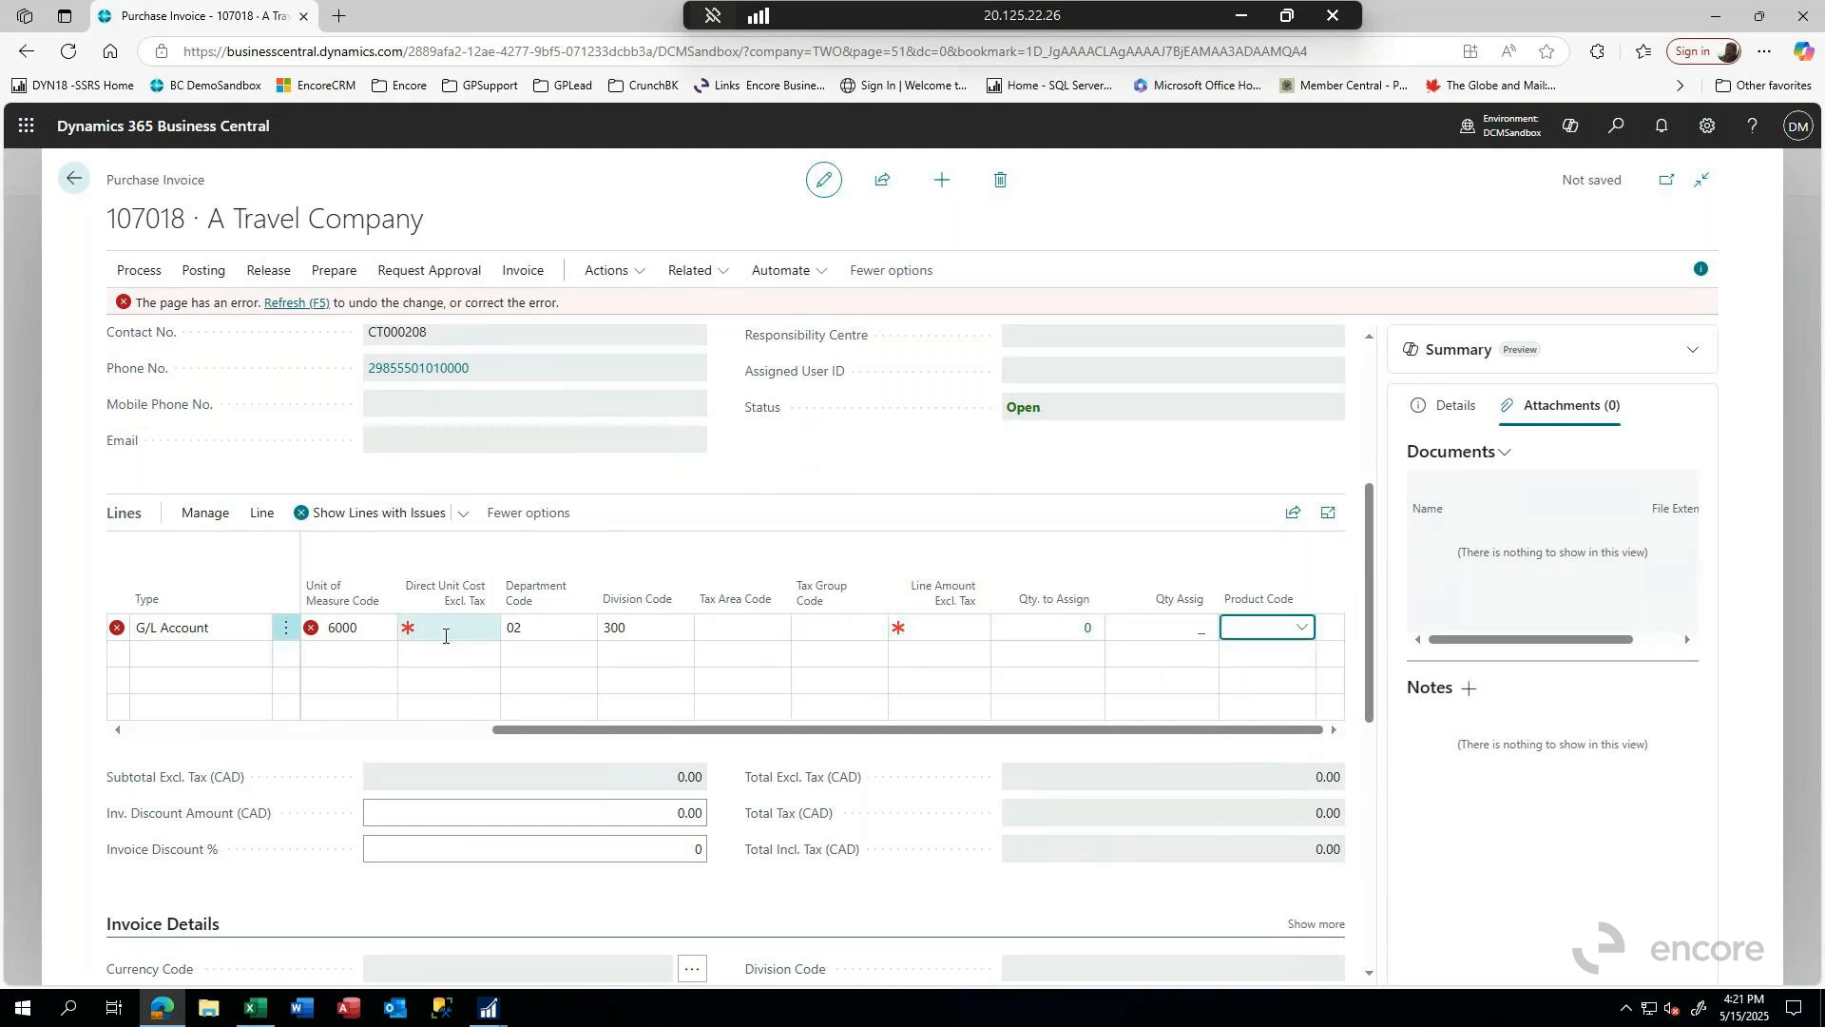
{"action": "left_click", "coordinate": [447, 632]}
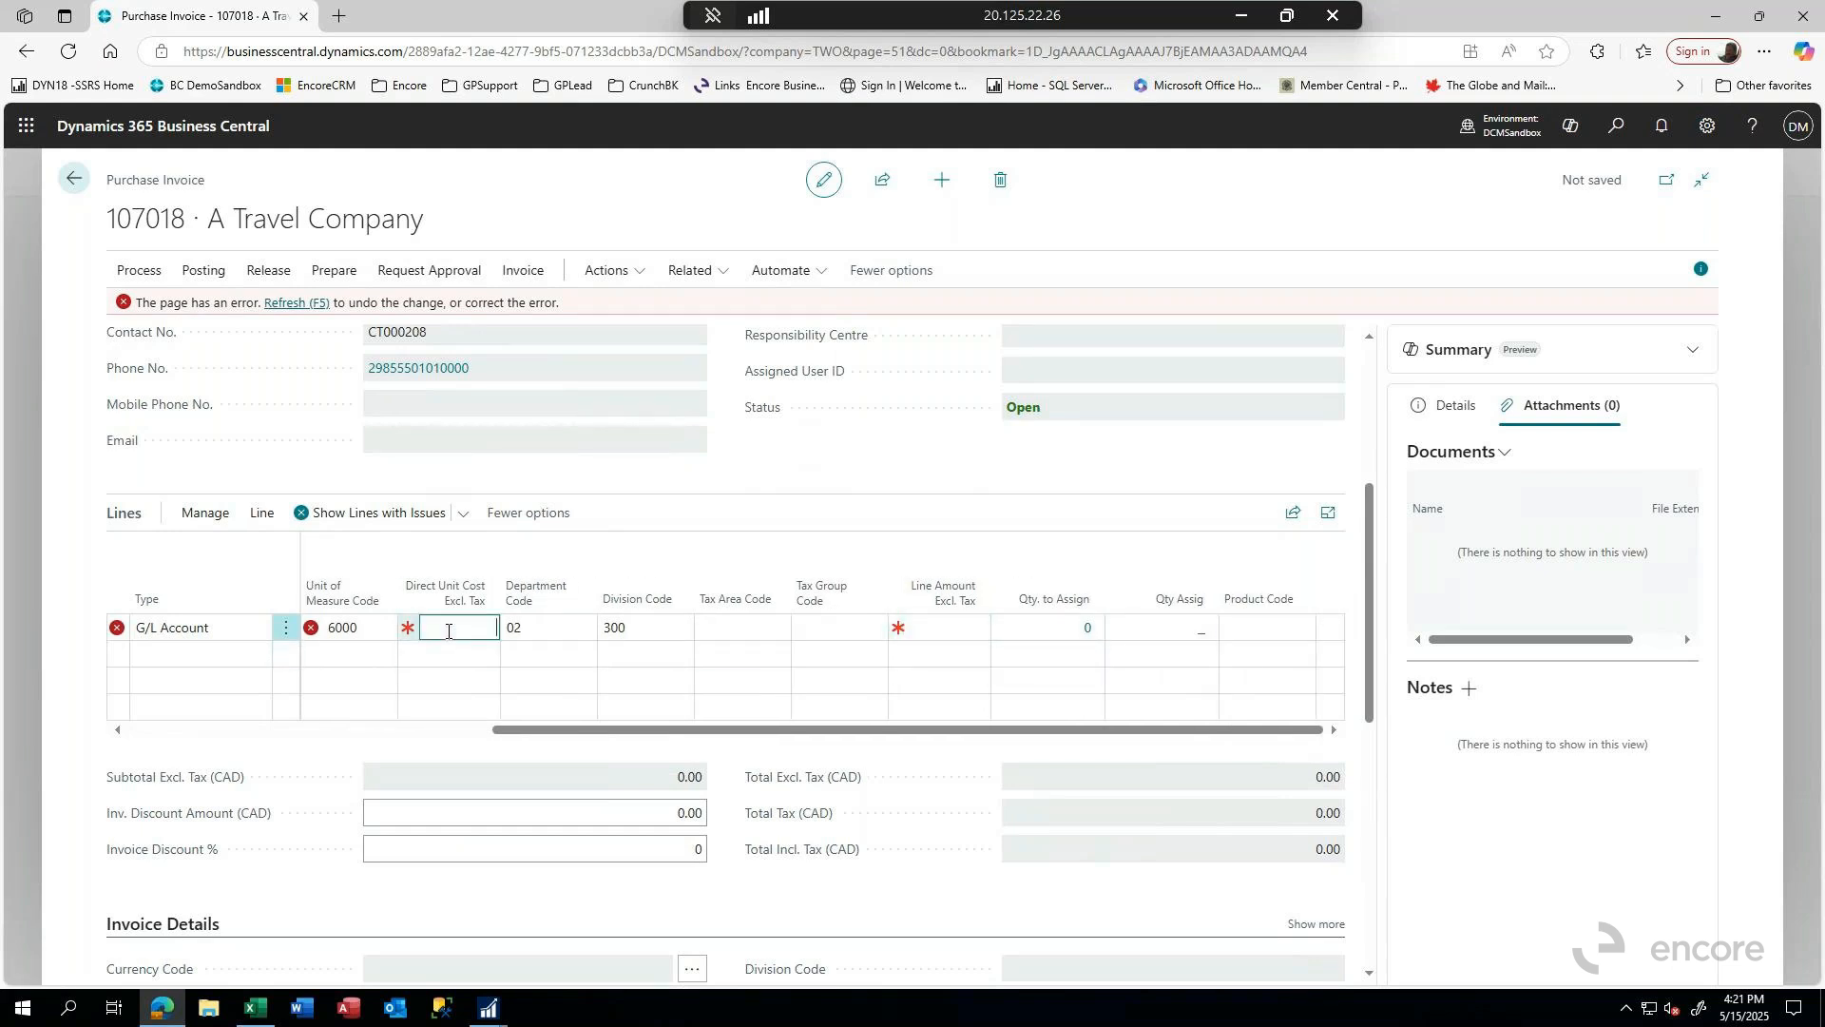
{"action": "type", "text": "600"}
{"action": "key", "text": "Tab"}
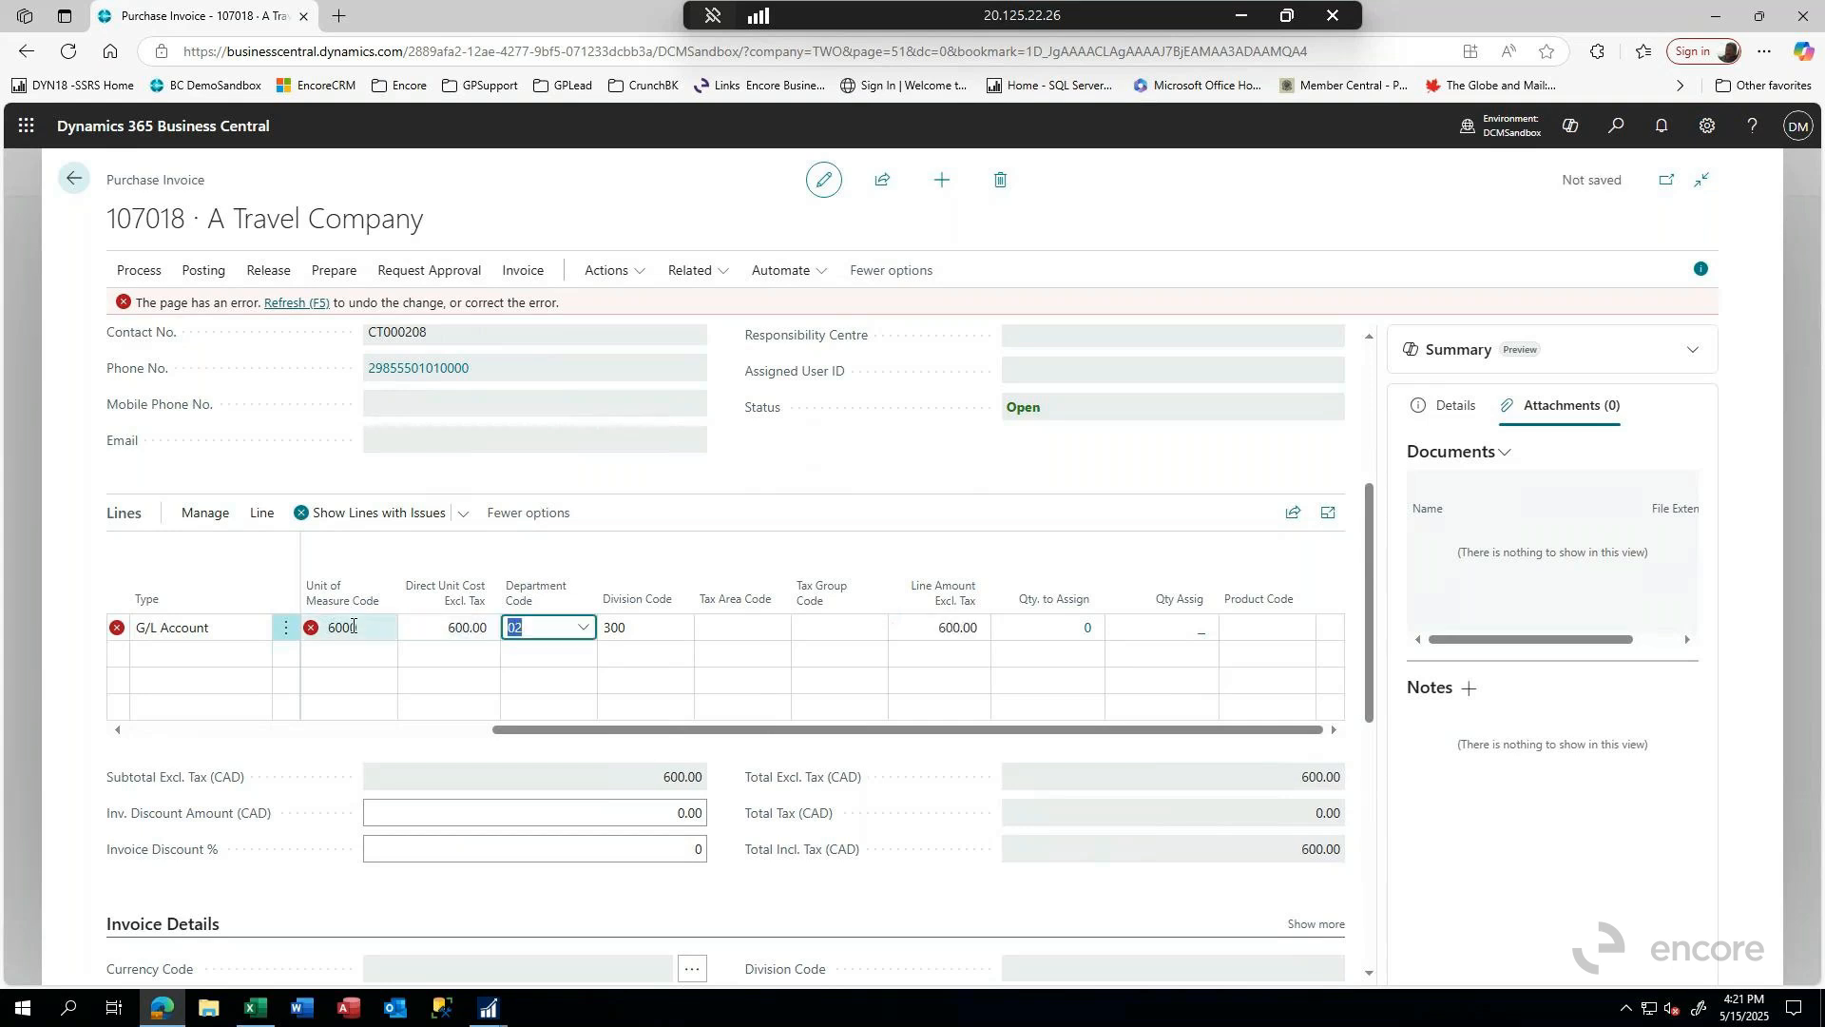
- Replace the invalid unit of measure code on the first invoice line with EACH
{"action": "left_click", "coordinate": [361, 633]}
{"action": "type", "text": "Each"}
{"action": "key", "text": "Tab"}
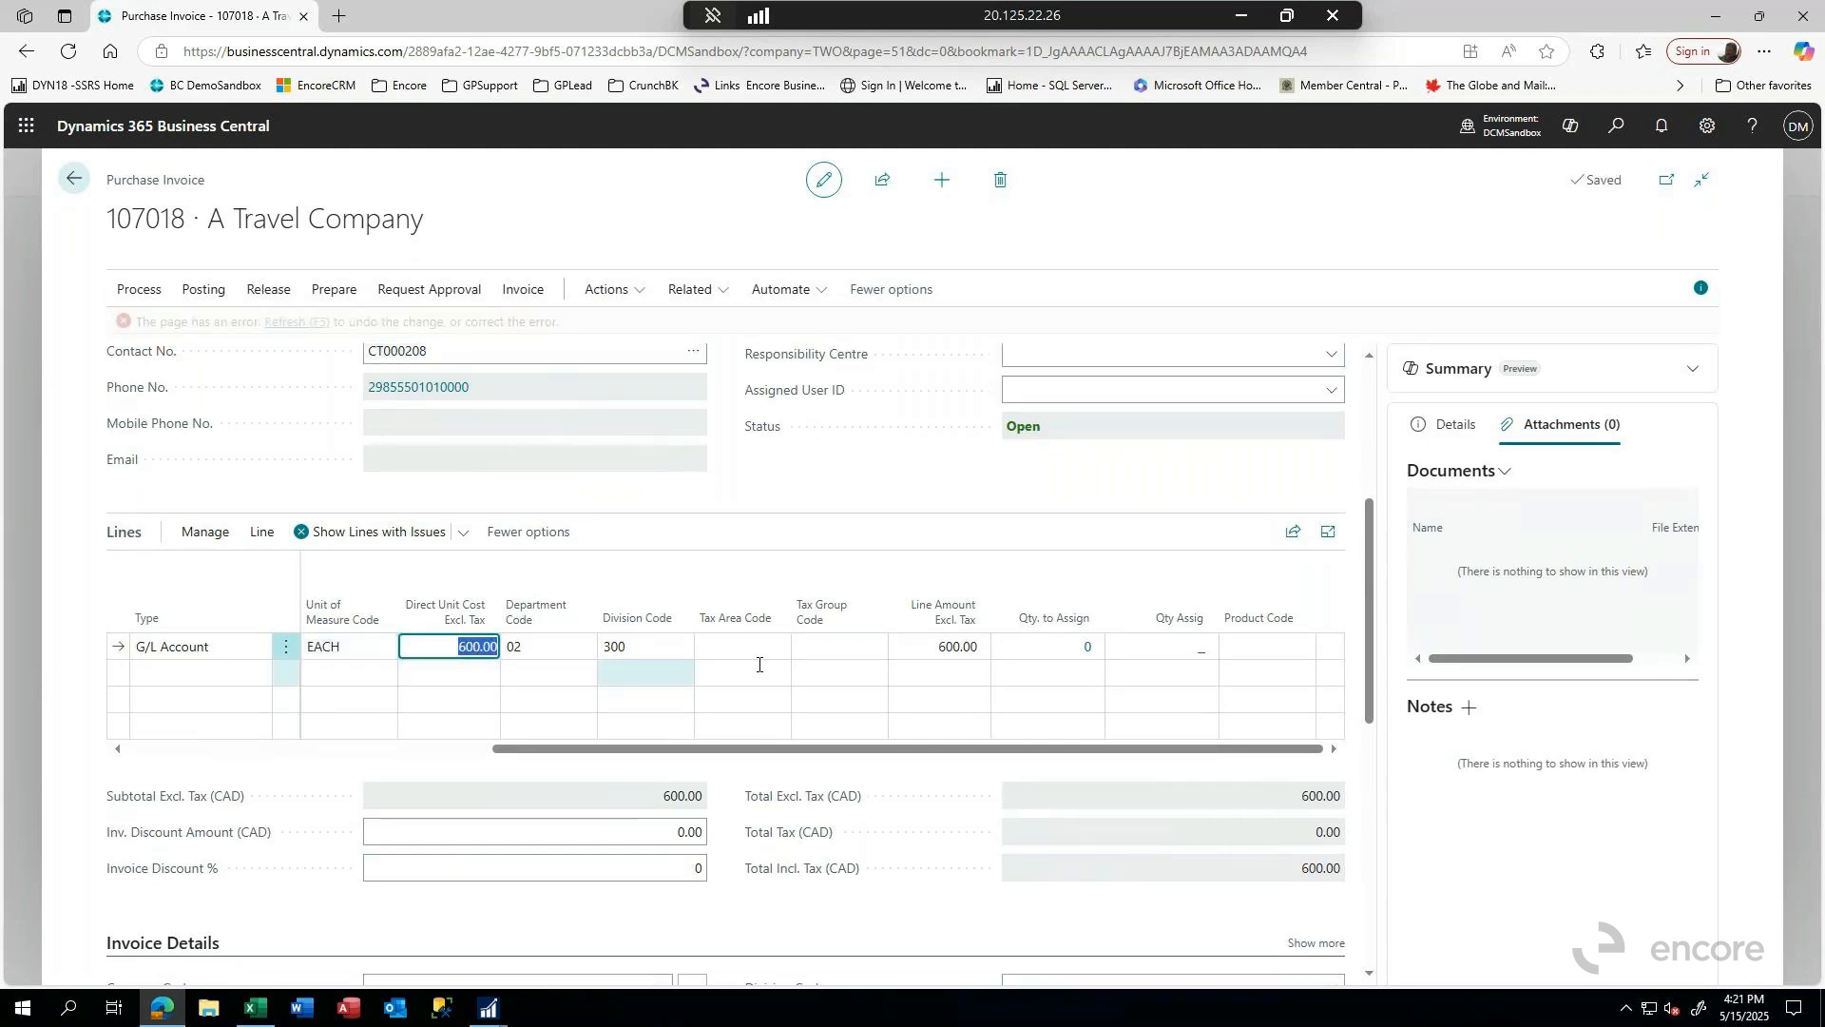
{"action": "key", "text": "Tab"}
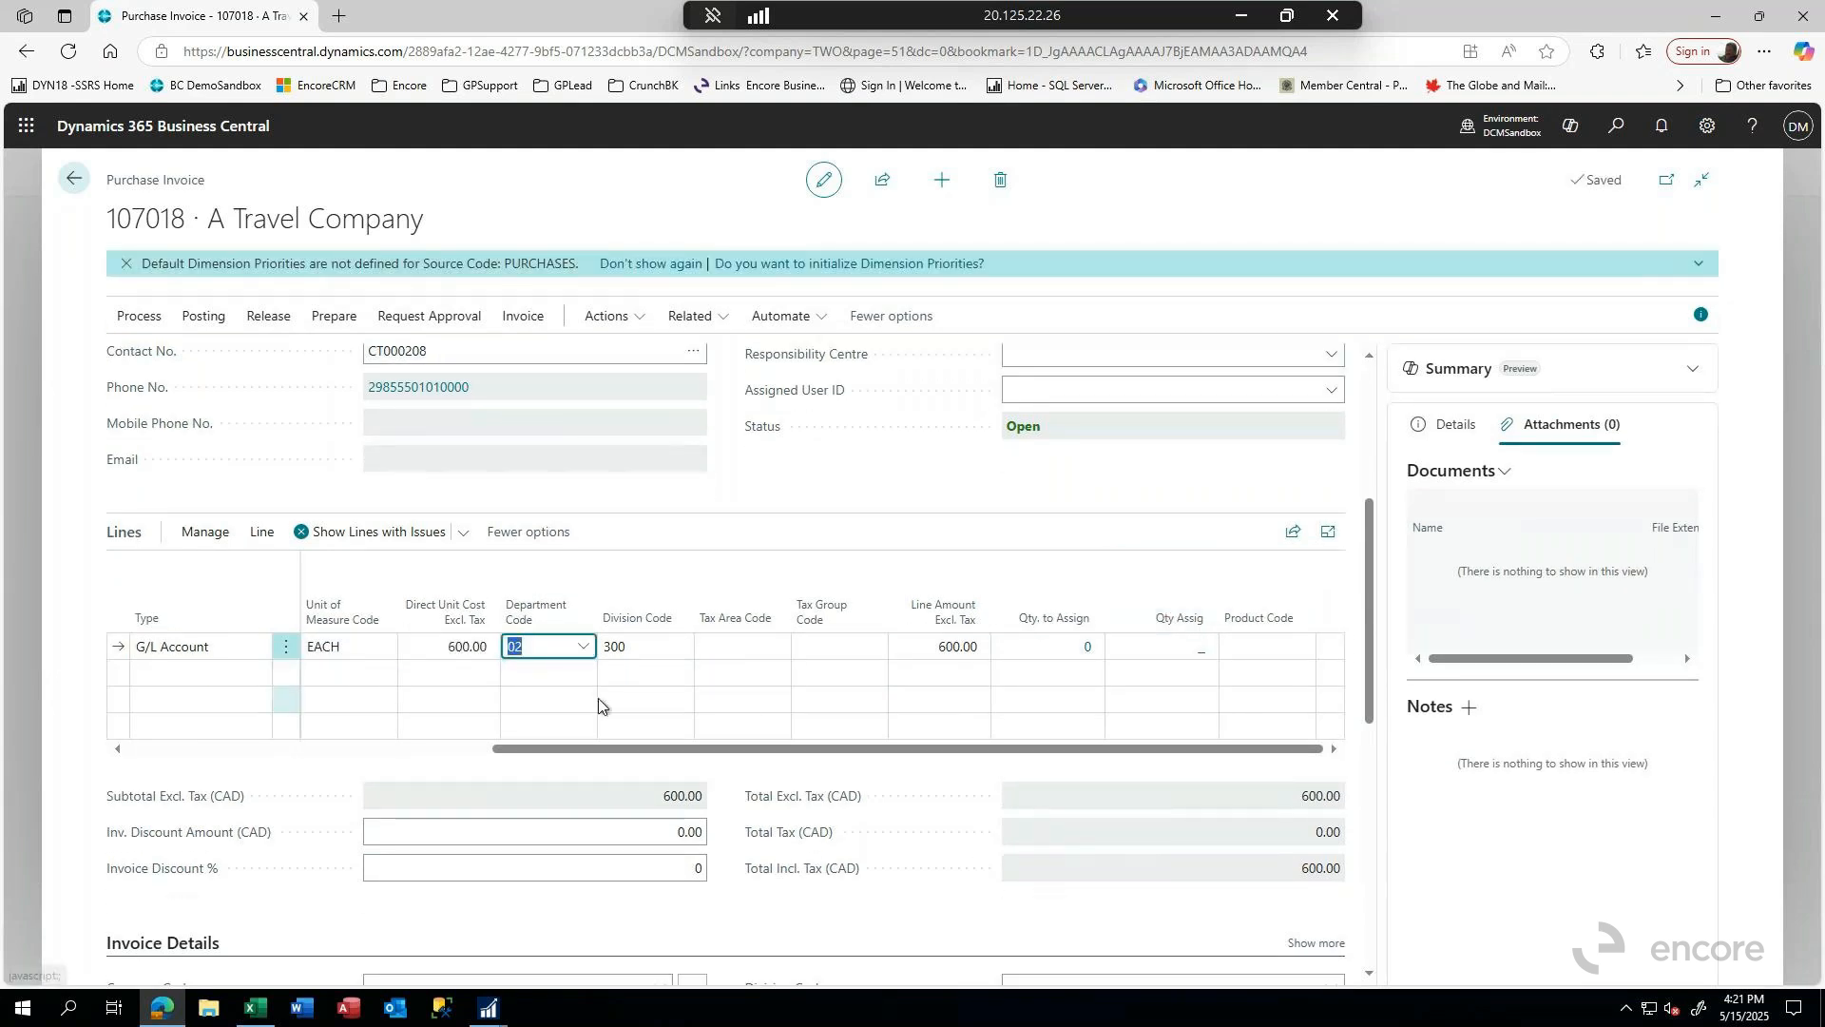
- Add a second G/L Account line for account 6520 with the description "ceo travel"
{"action": "left_click", "coordinate": [144, 681]}
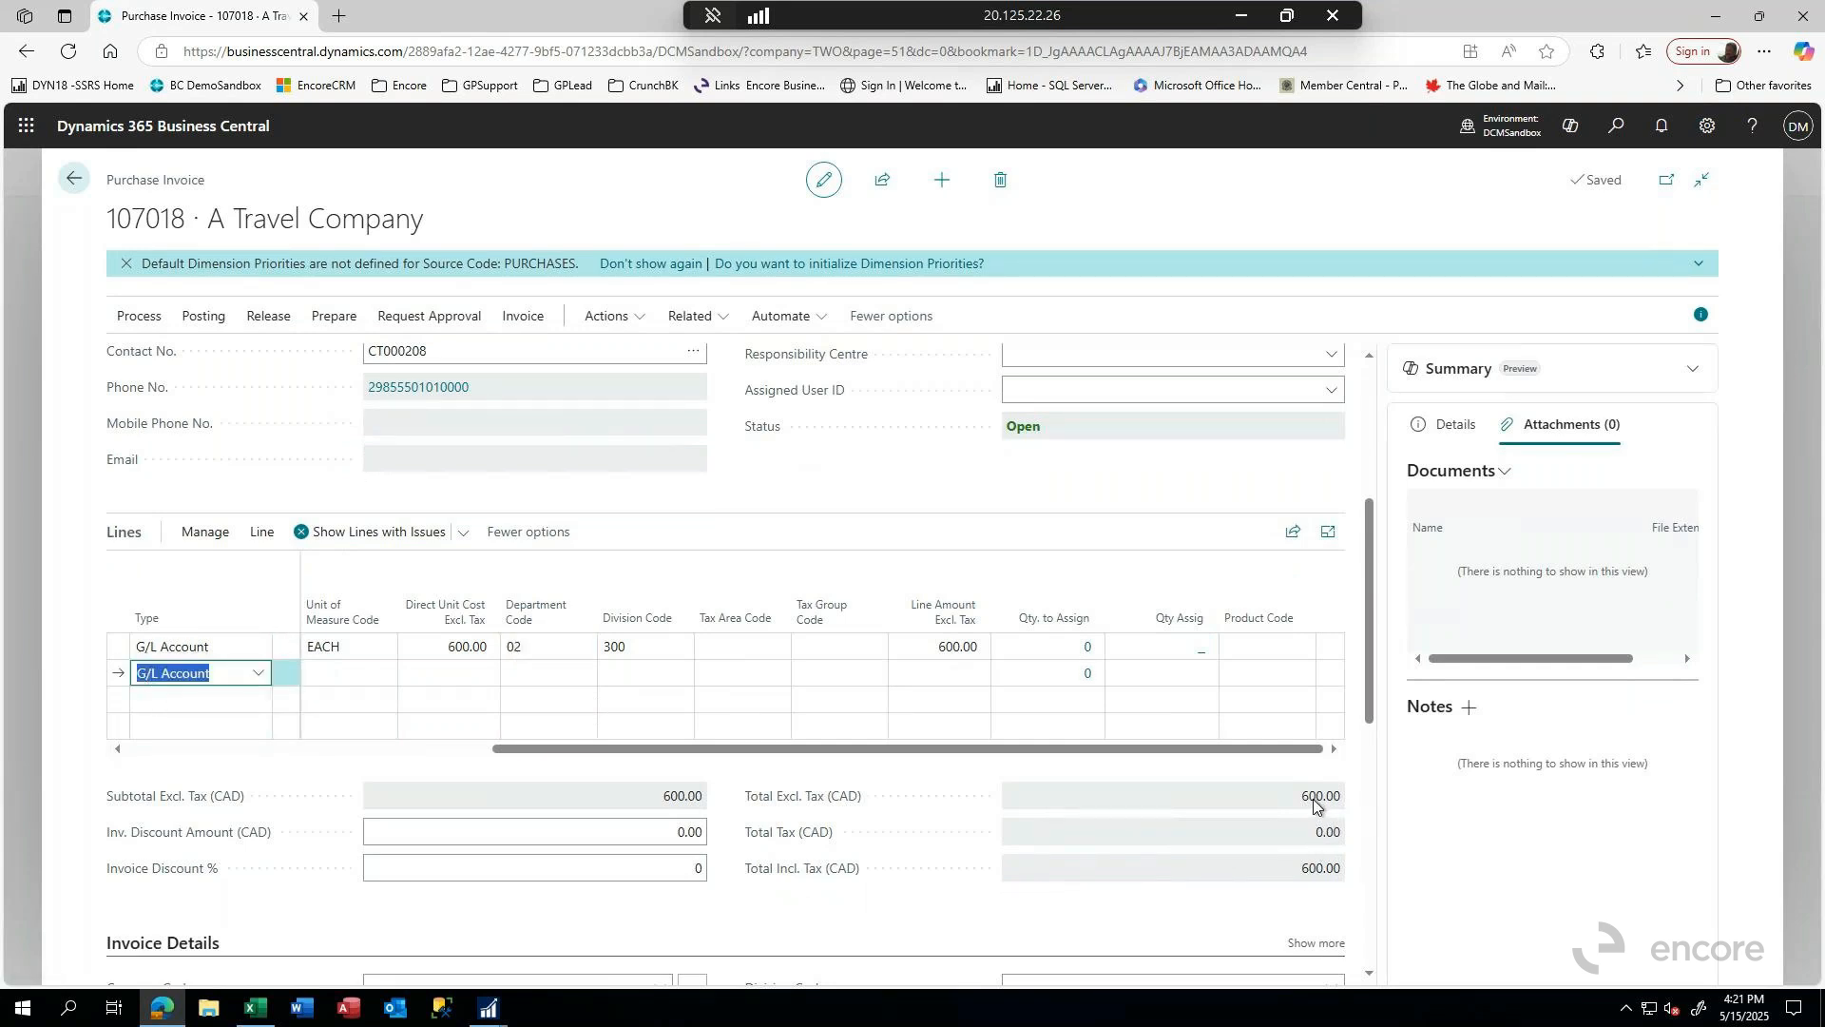
{"action": "key", "text": "Tab"}
{"action": "key", "text": "Tab"}
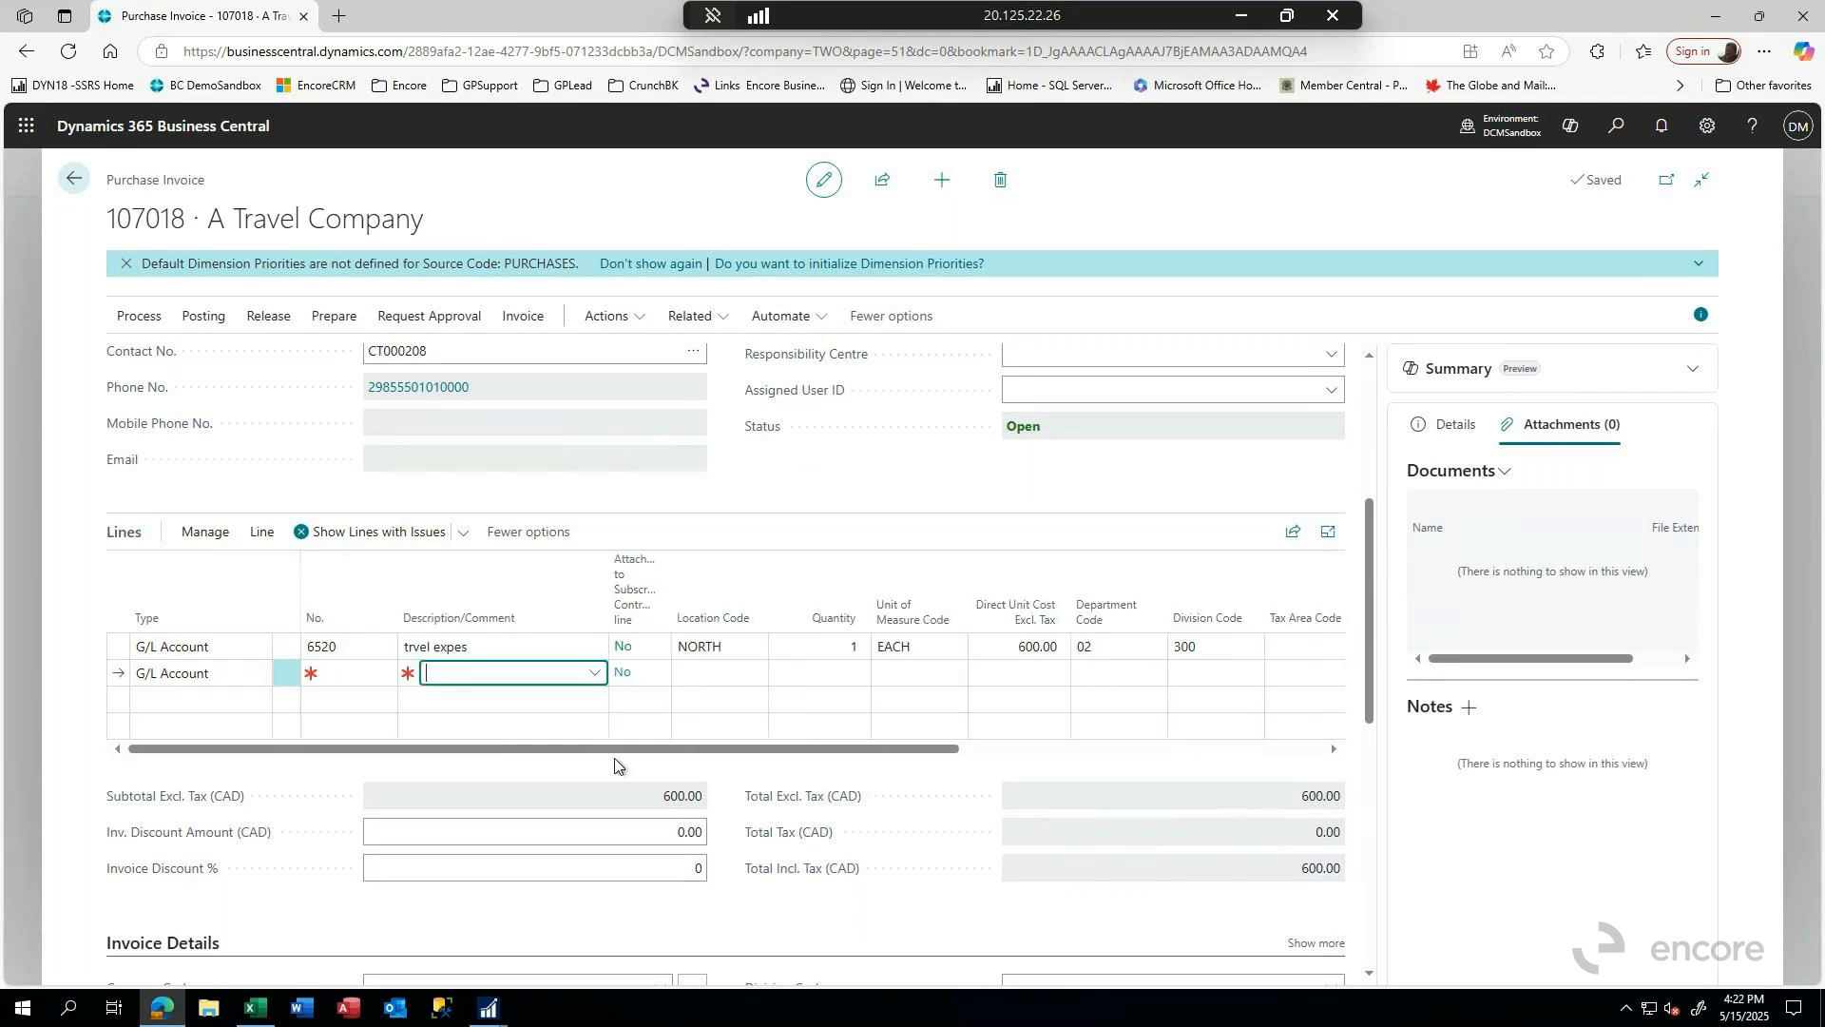
{"action": "left_click", "coordinate": [324, 672]}
{"action": "type", "text": "6520"}
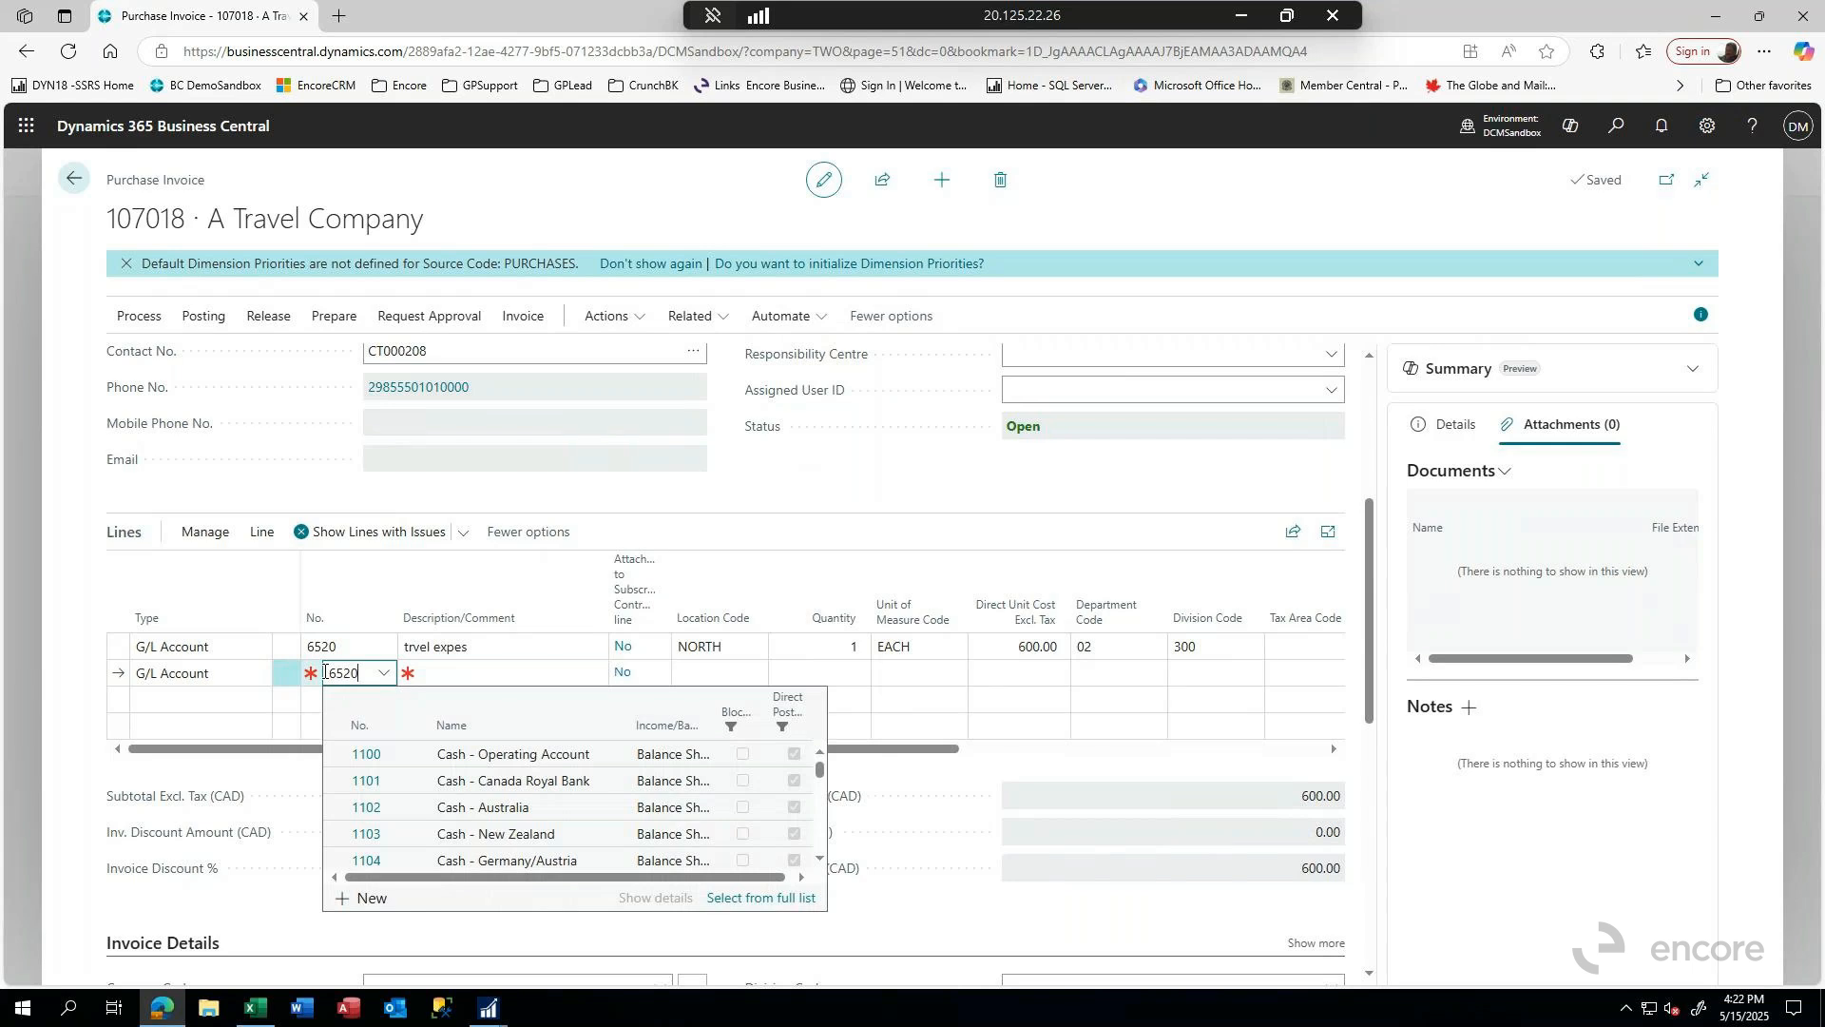
{"action": "key", "text": "Tab"}
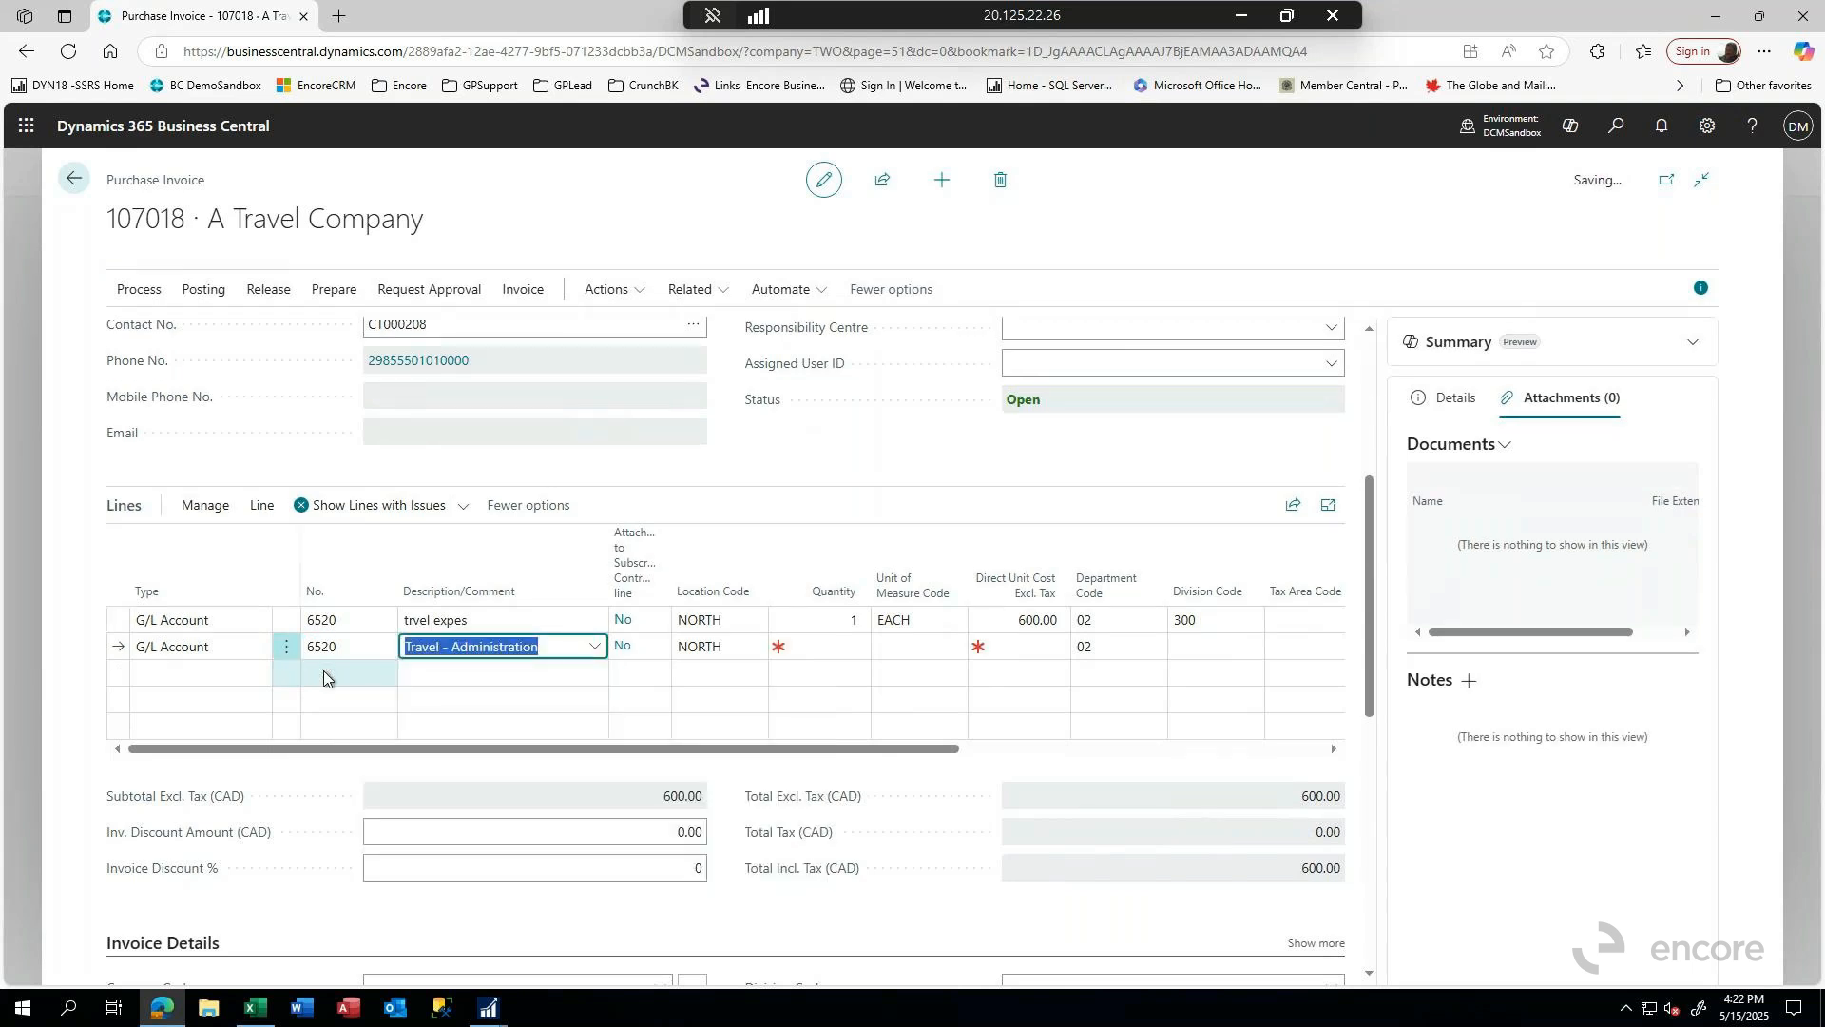
{"action": "type", "text": "ceo tra"}
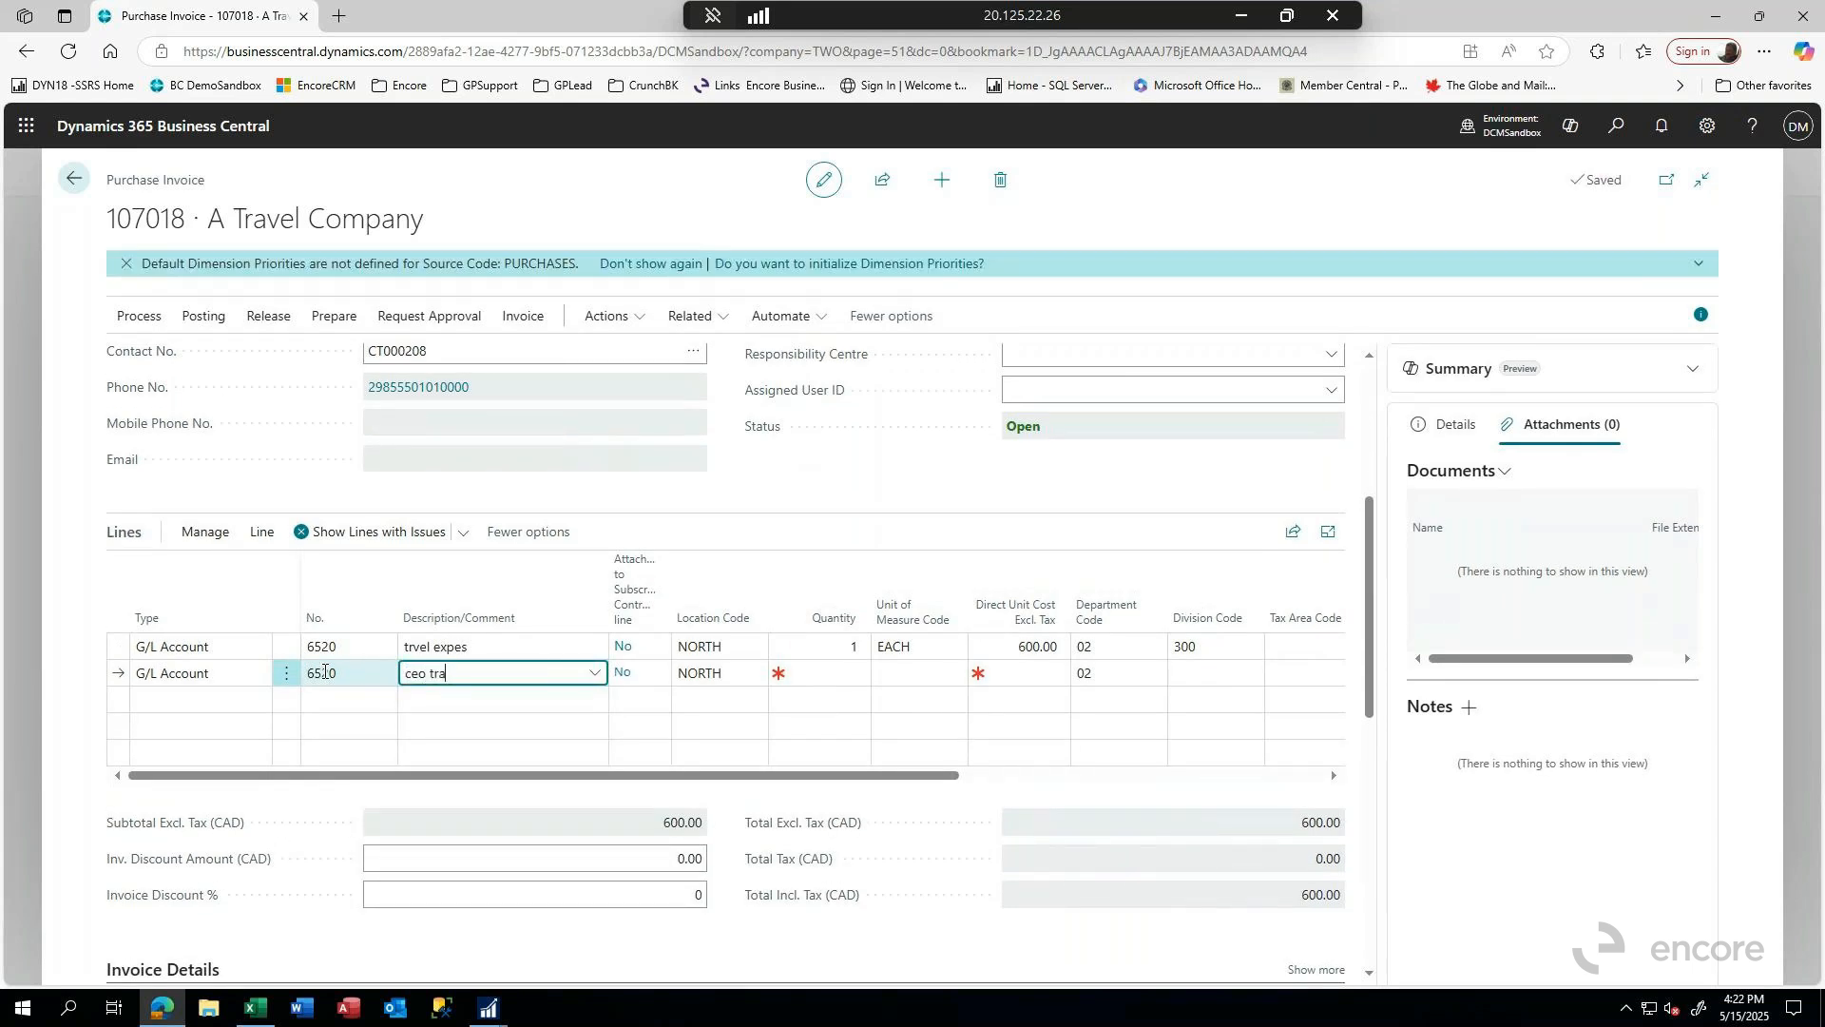
{"action": "type", "text": "vel"}
{"action": "key", "text": "Tab"}
{"action": "key", "text": "Tab"}
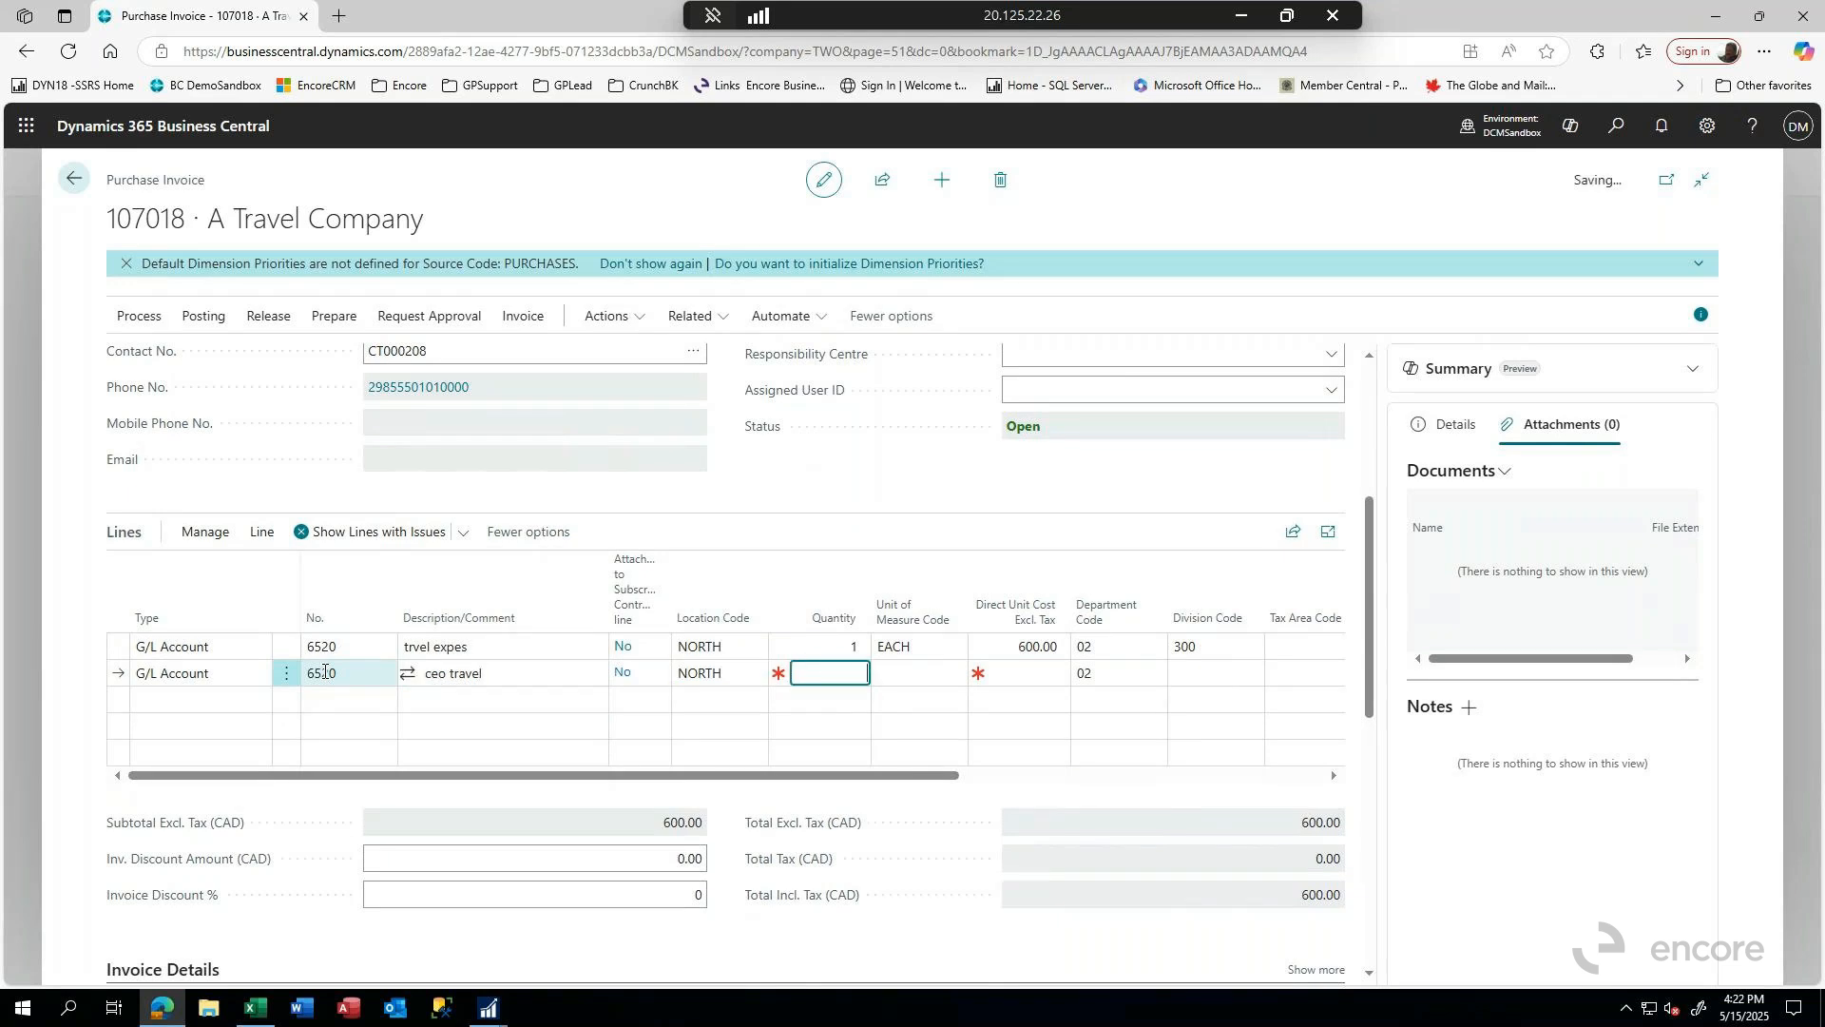
- Set the "ceo travel" line's quantity to 1 and its unit of measure to EACH
{"action": "type", "text": "1"}
{"action": "key", "text": "Tab"}
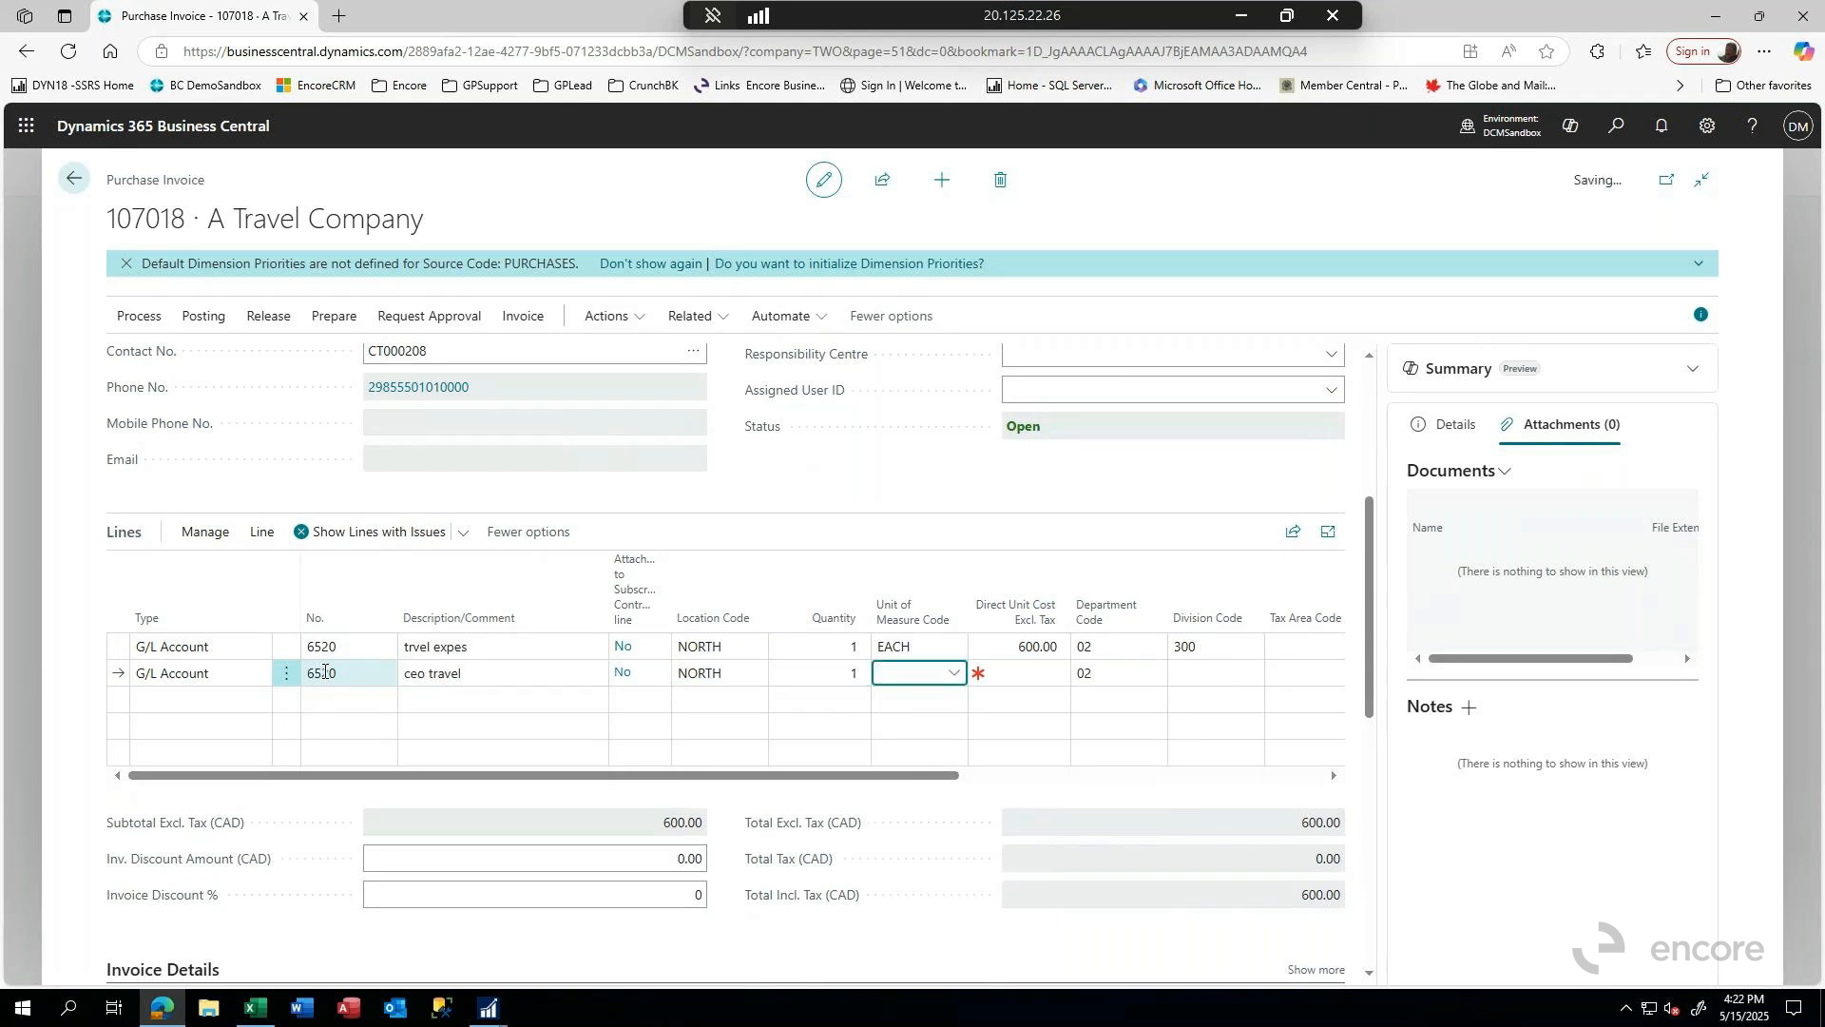
{"action": "type", "text": "eac"}
{"action": "key", "text": "Tab"}
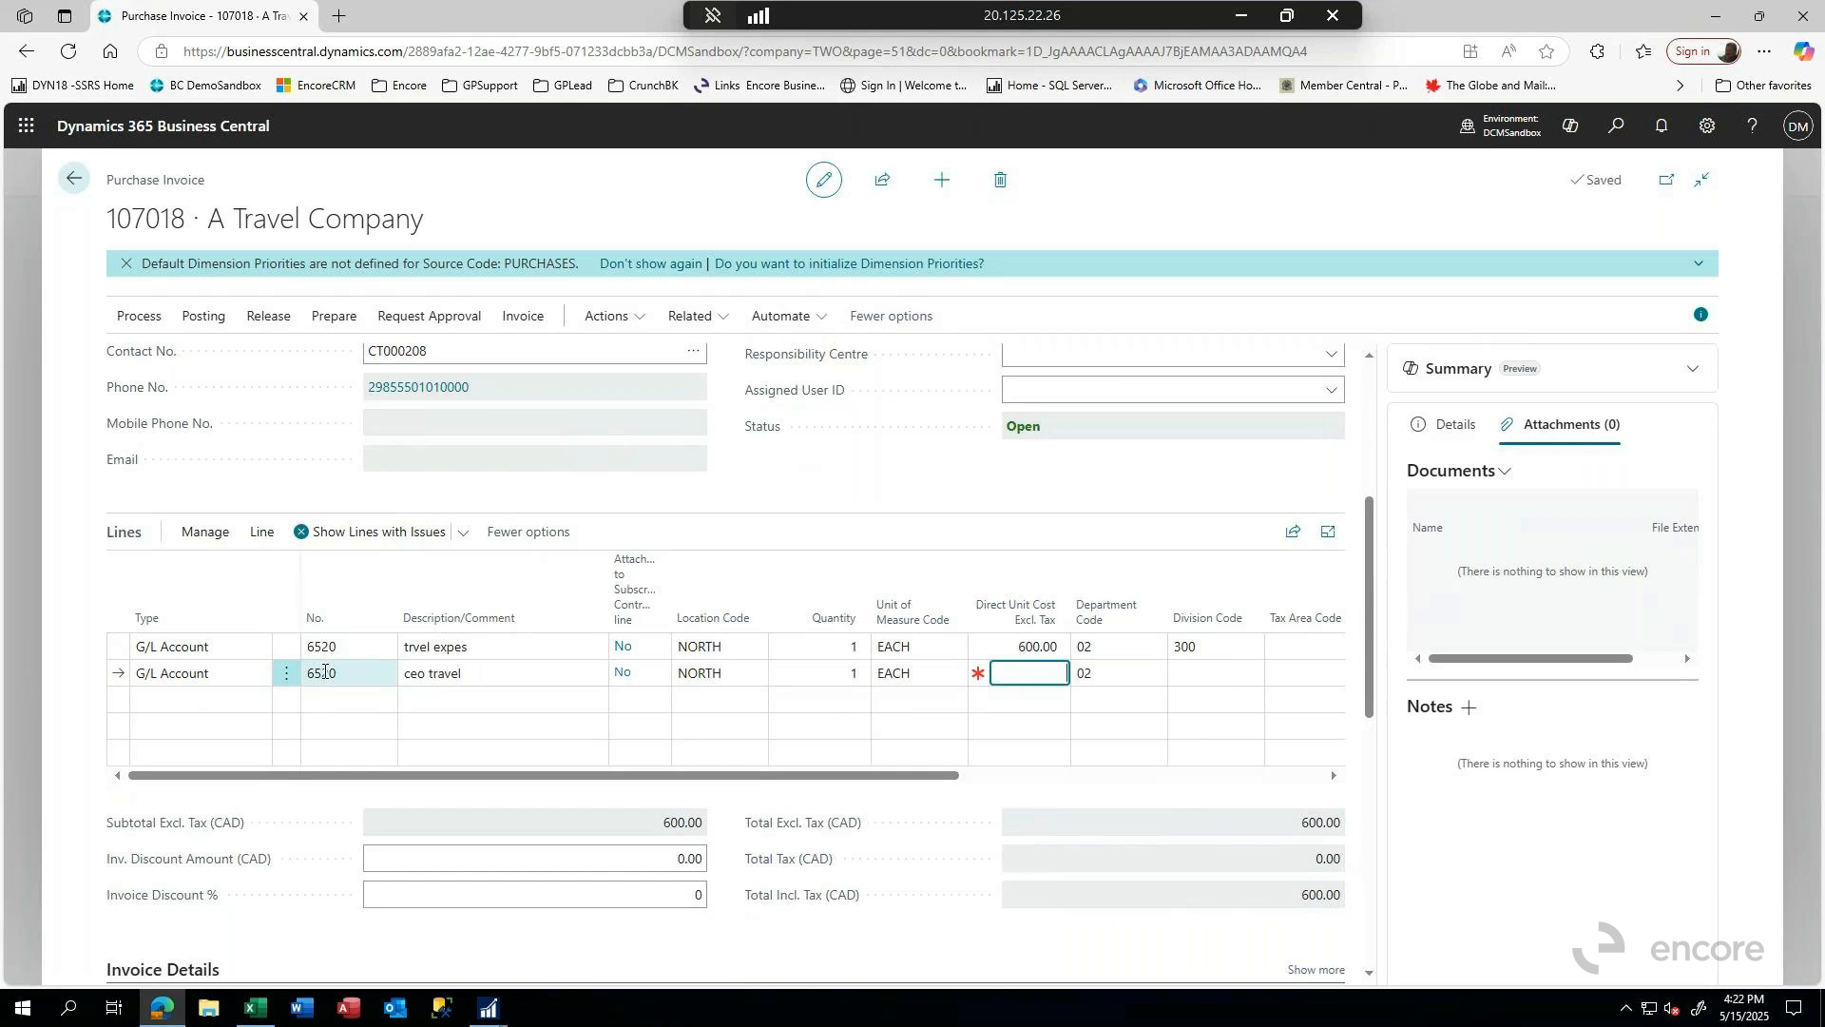
- Set the "ceo travel" line's direct unit cost to 500 and its division code to 400
{"action": "type", "text": "500"}
{"action": "key", "text": "Tab"}
{"action": "key", "text": "Tab"}
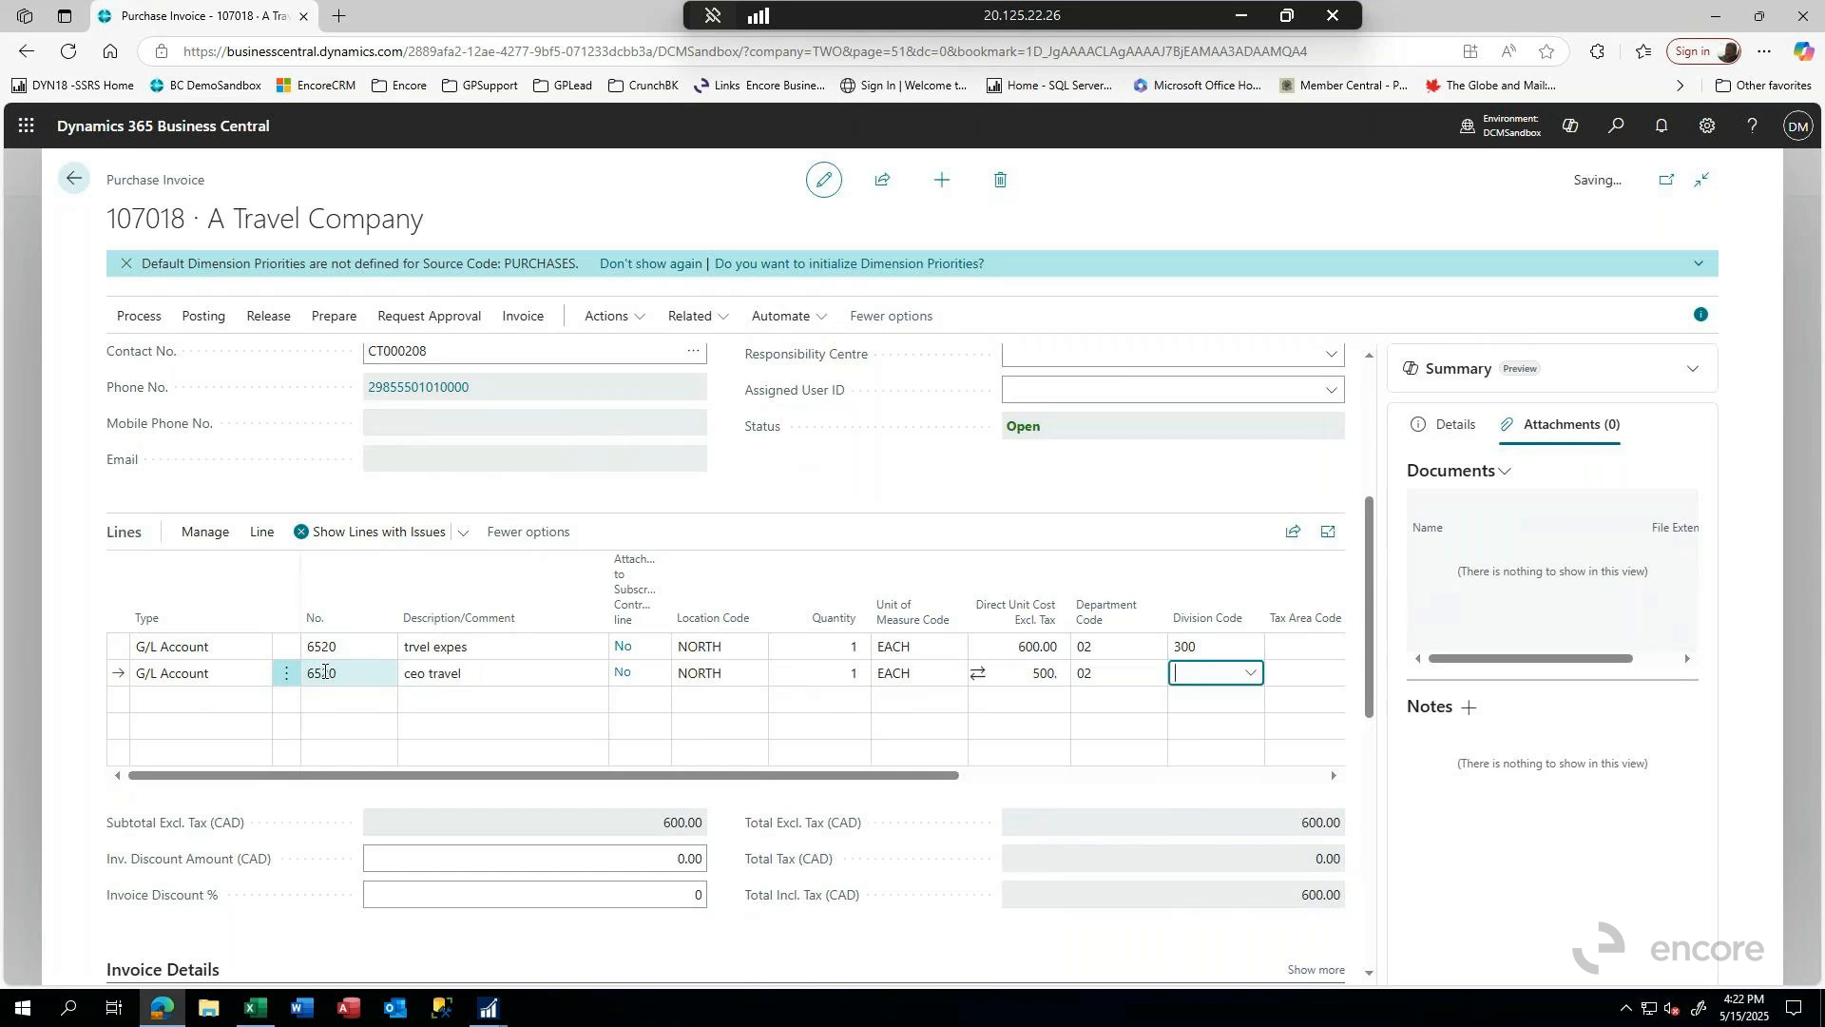
{"action": "type", "text": "400"}
{"action": "key", "text": "Tab"}
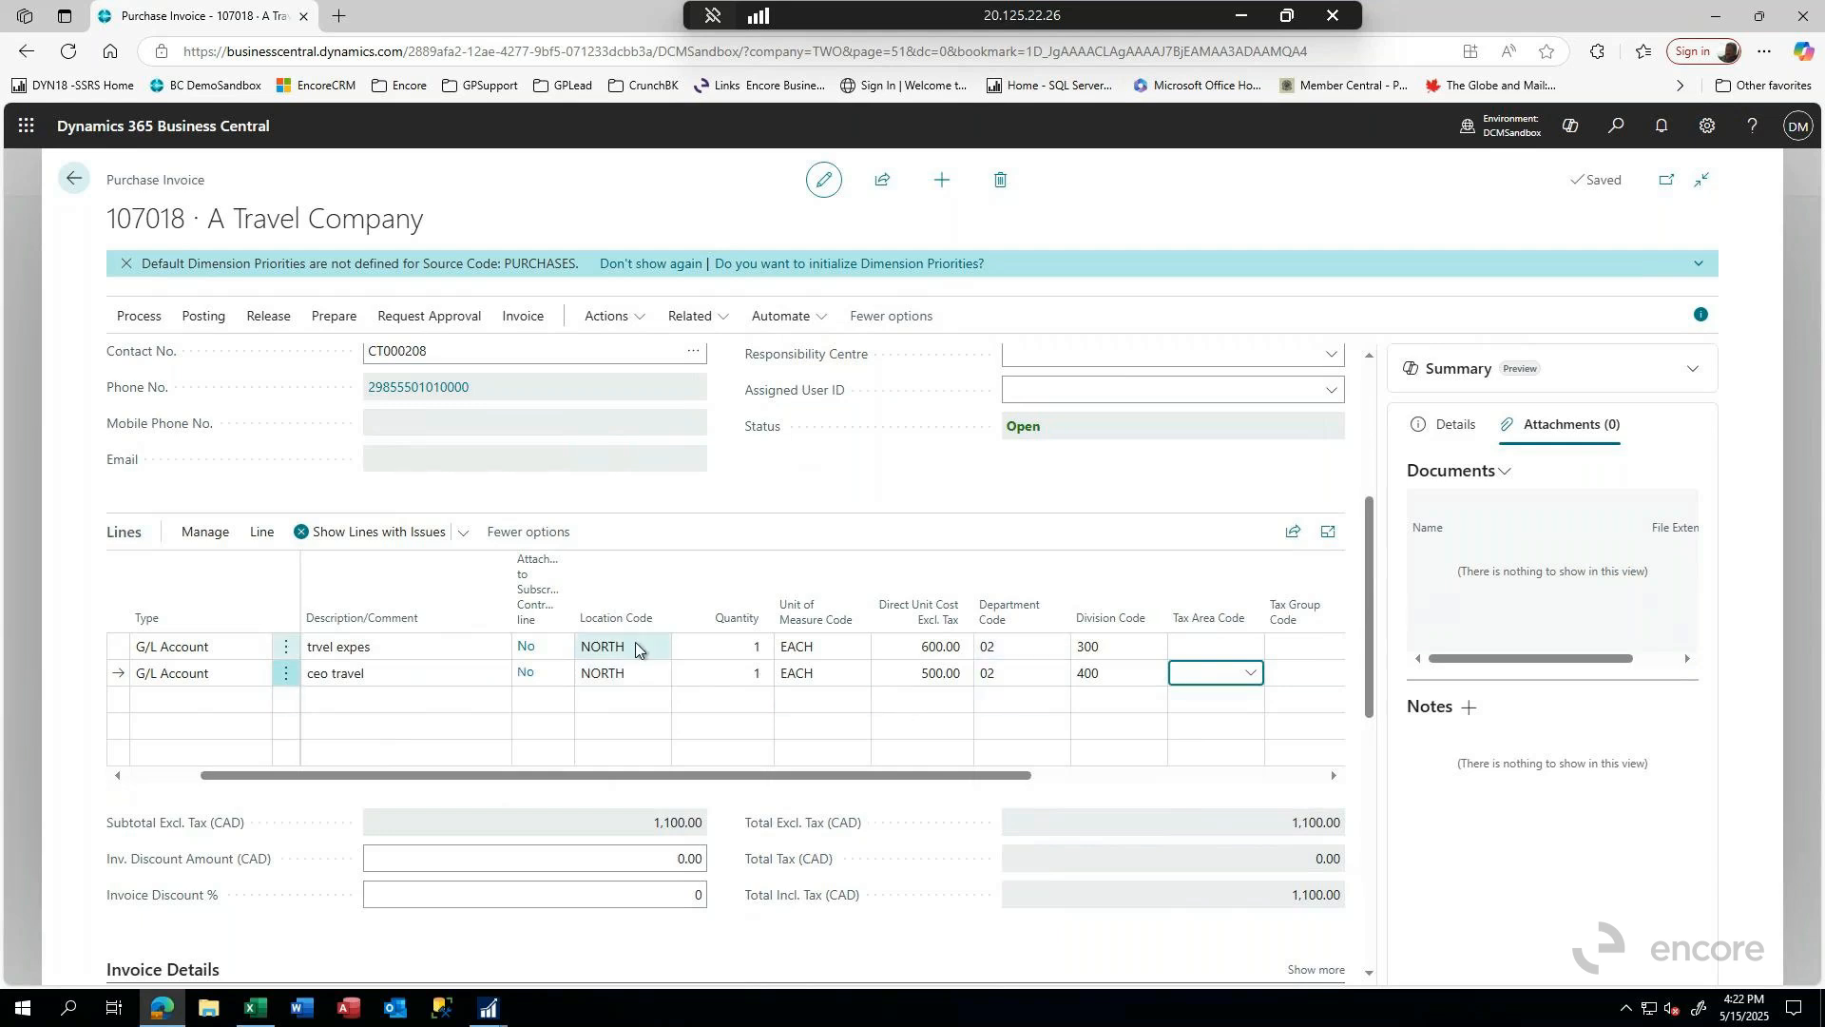
- Change the department code to 00 on both invoice lines
{"action": "left_click", "coordinate": [999, 649]}
{"action": "type", "text": "00"}
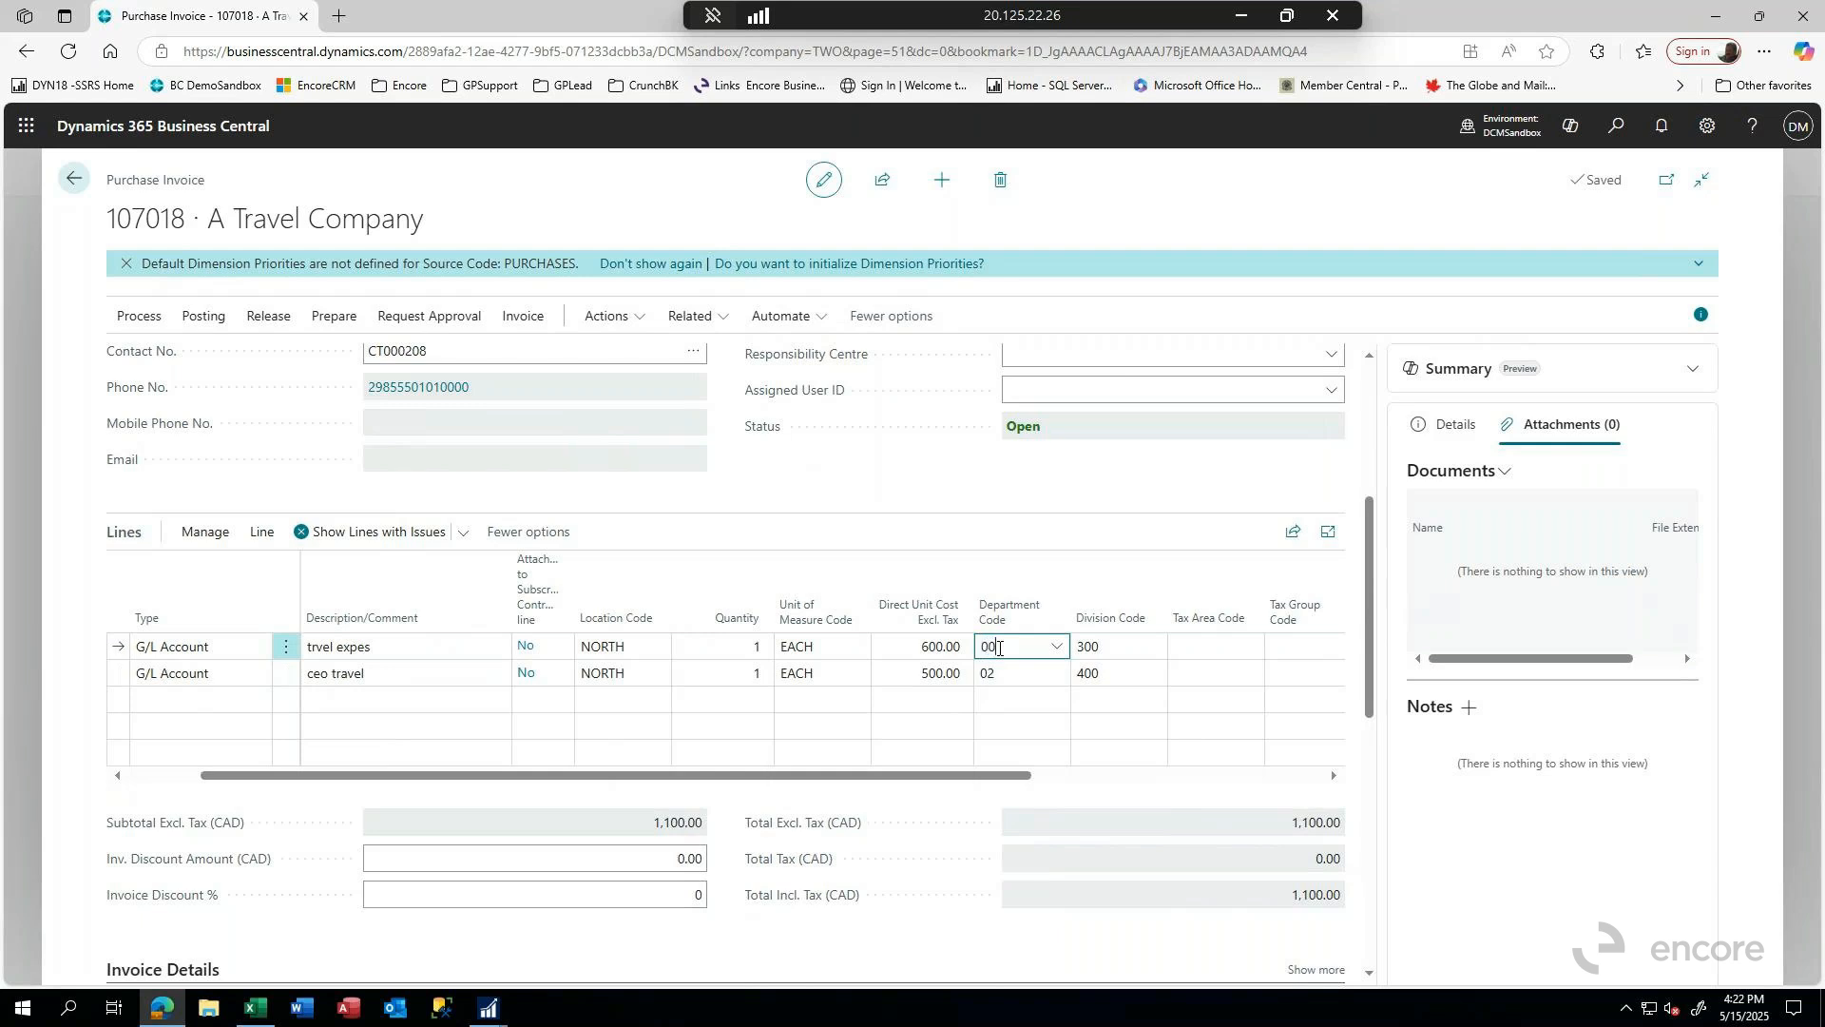
{"action": "left_click", "coordinate": [1031, 728]}
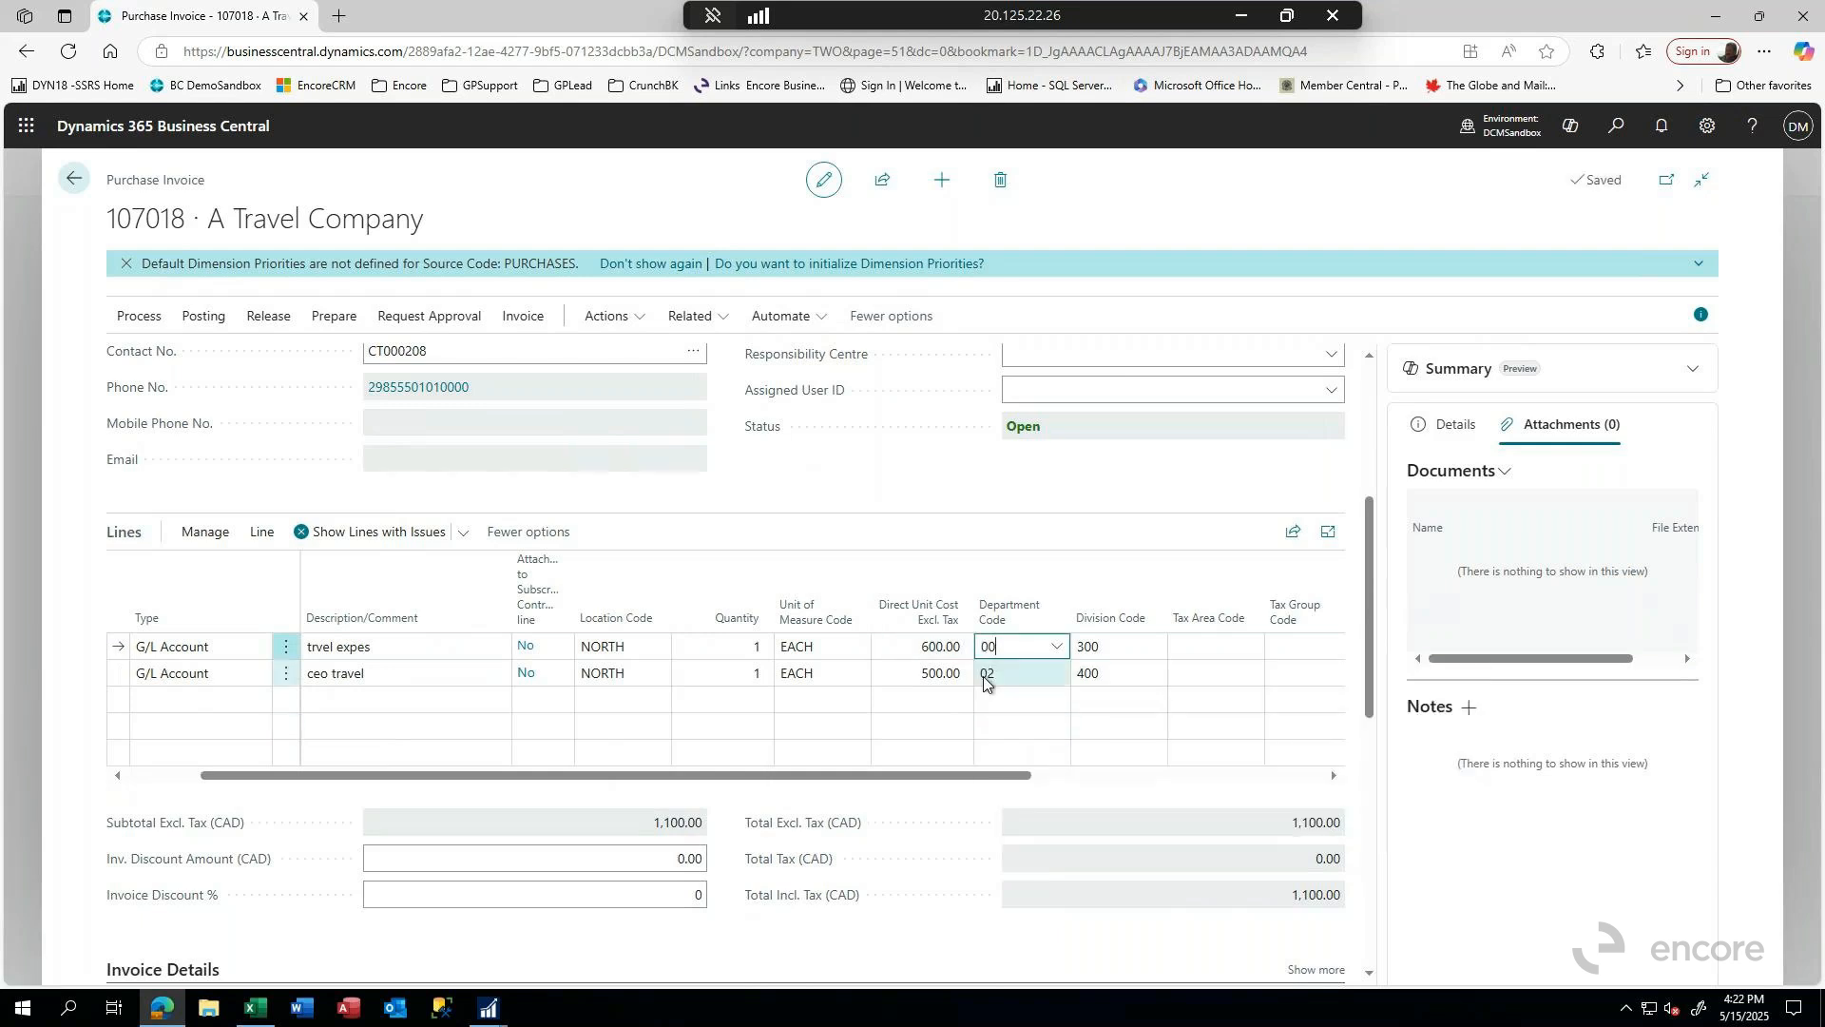
{"action": "left_click", "coordinate": [995, 674]}
{"action": "type", "text": "0"}
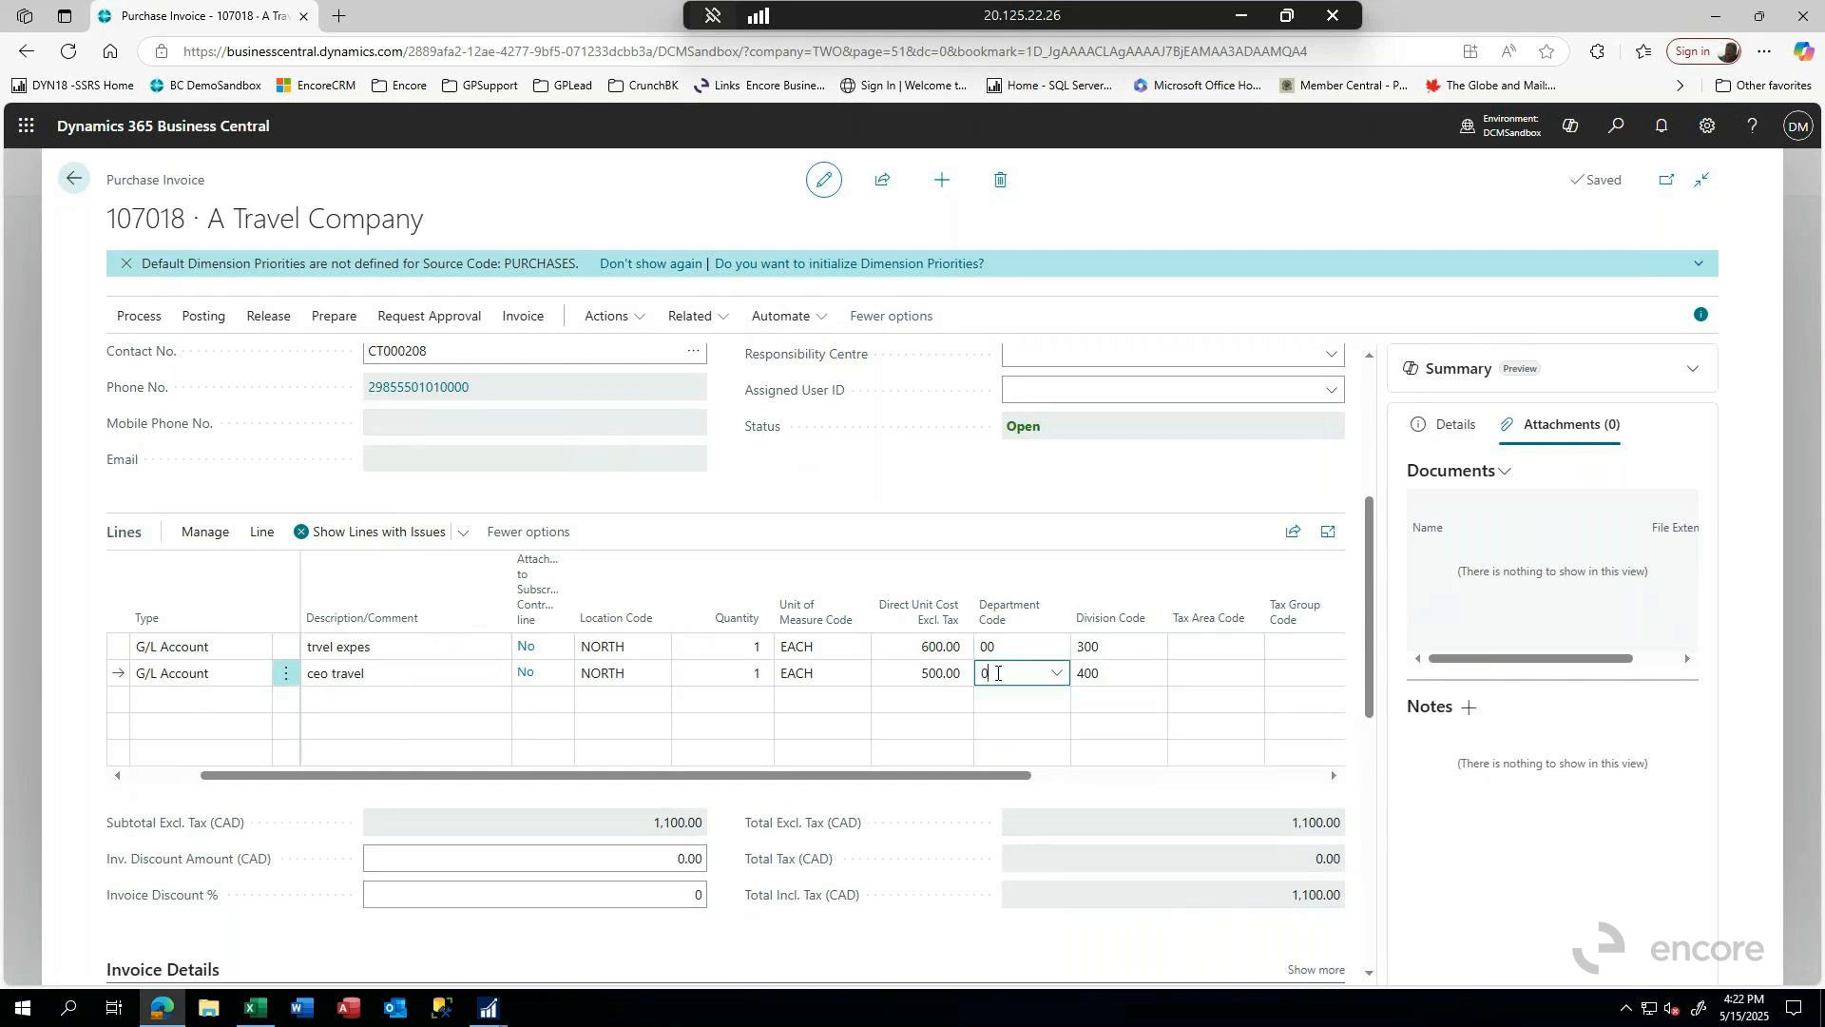
{"action": "type", "text": "0"}
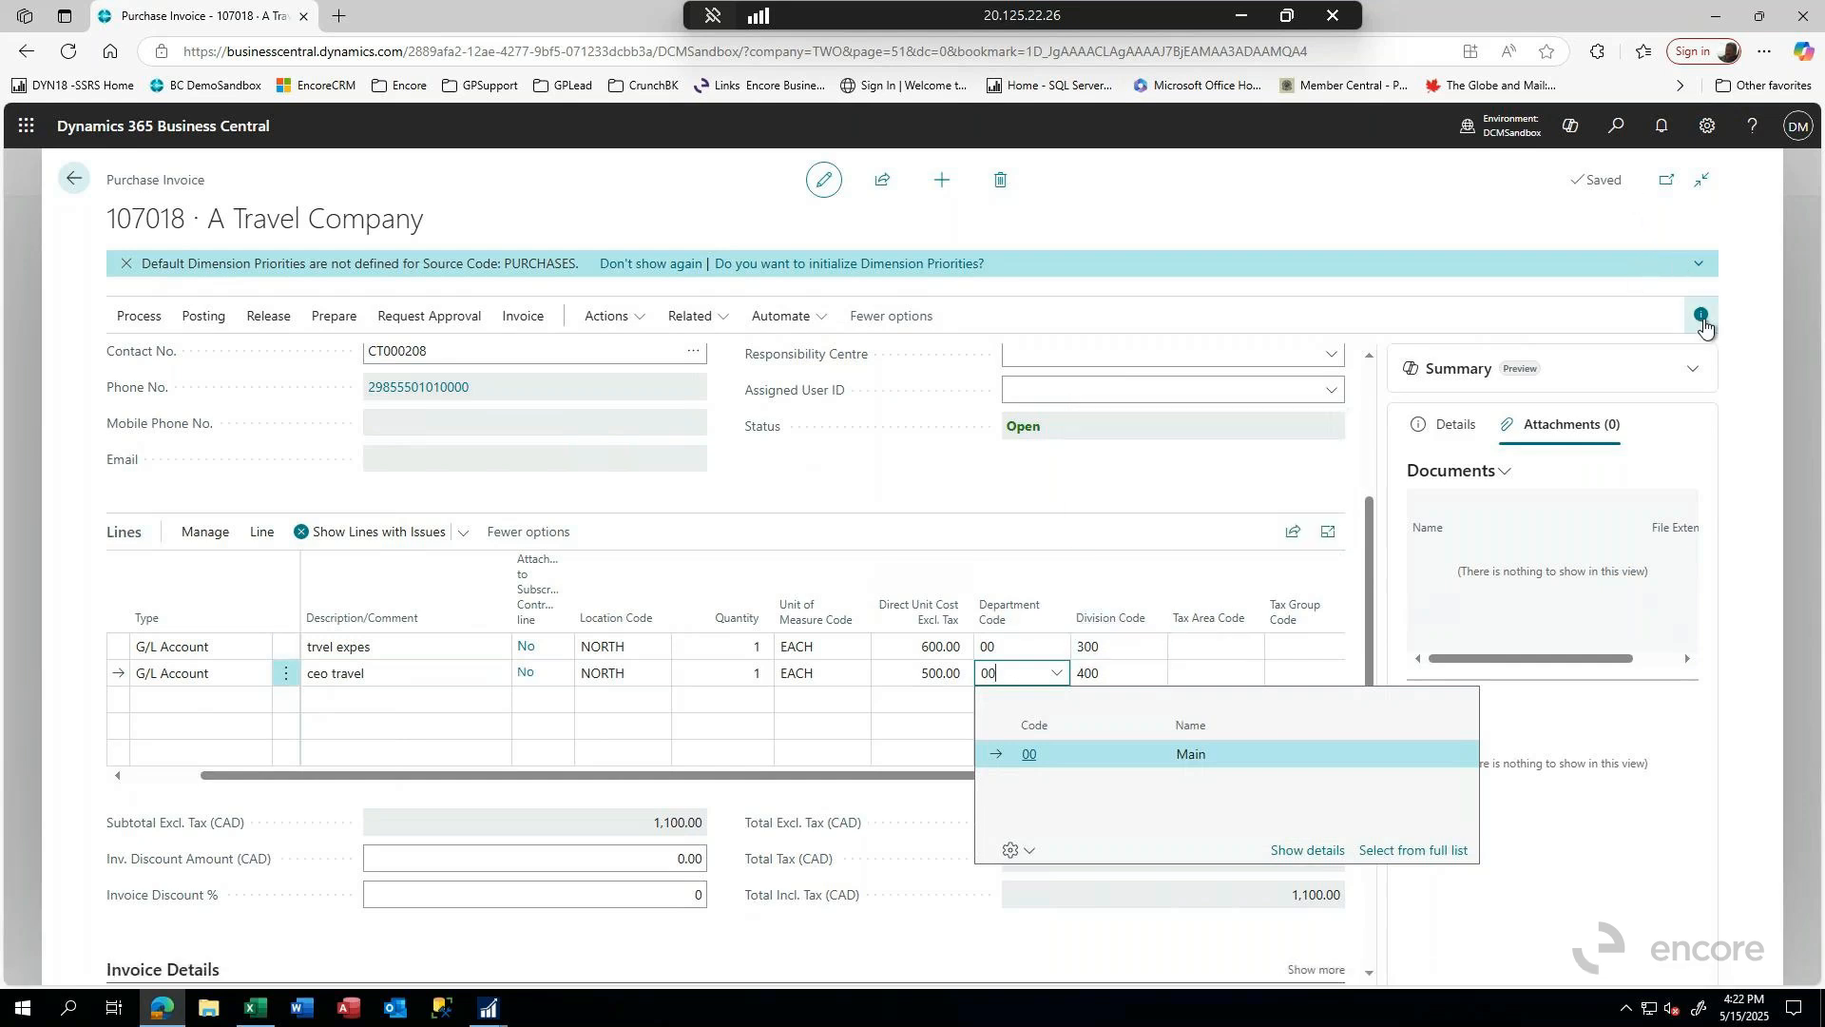
{"action": "left_click", "coordinate": [1102, 649]}
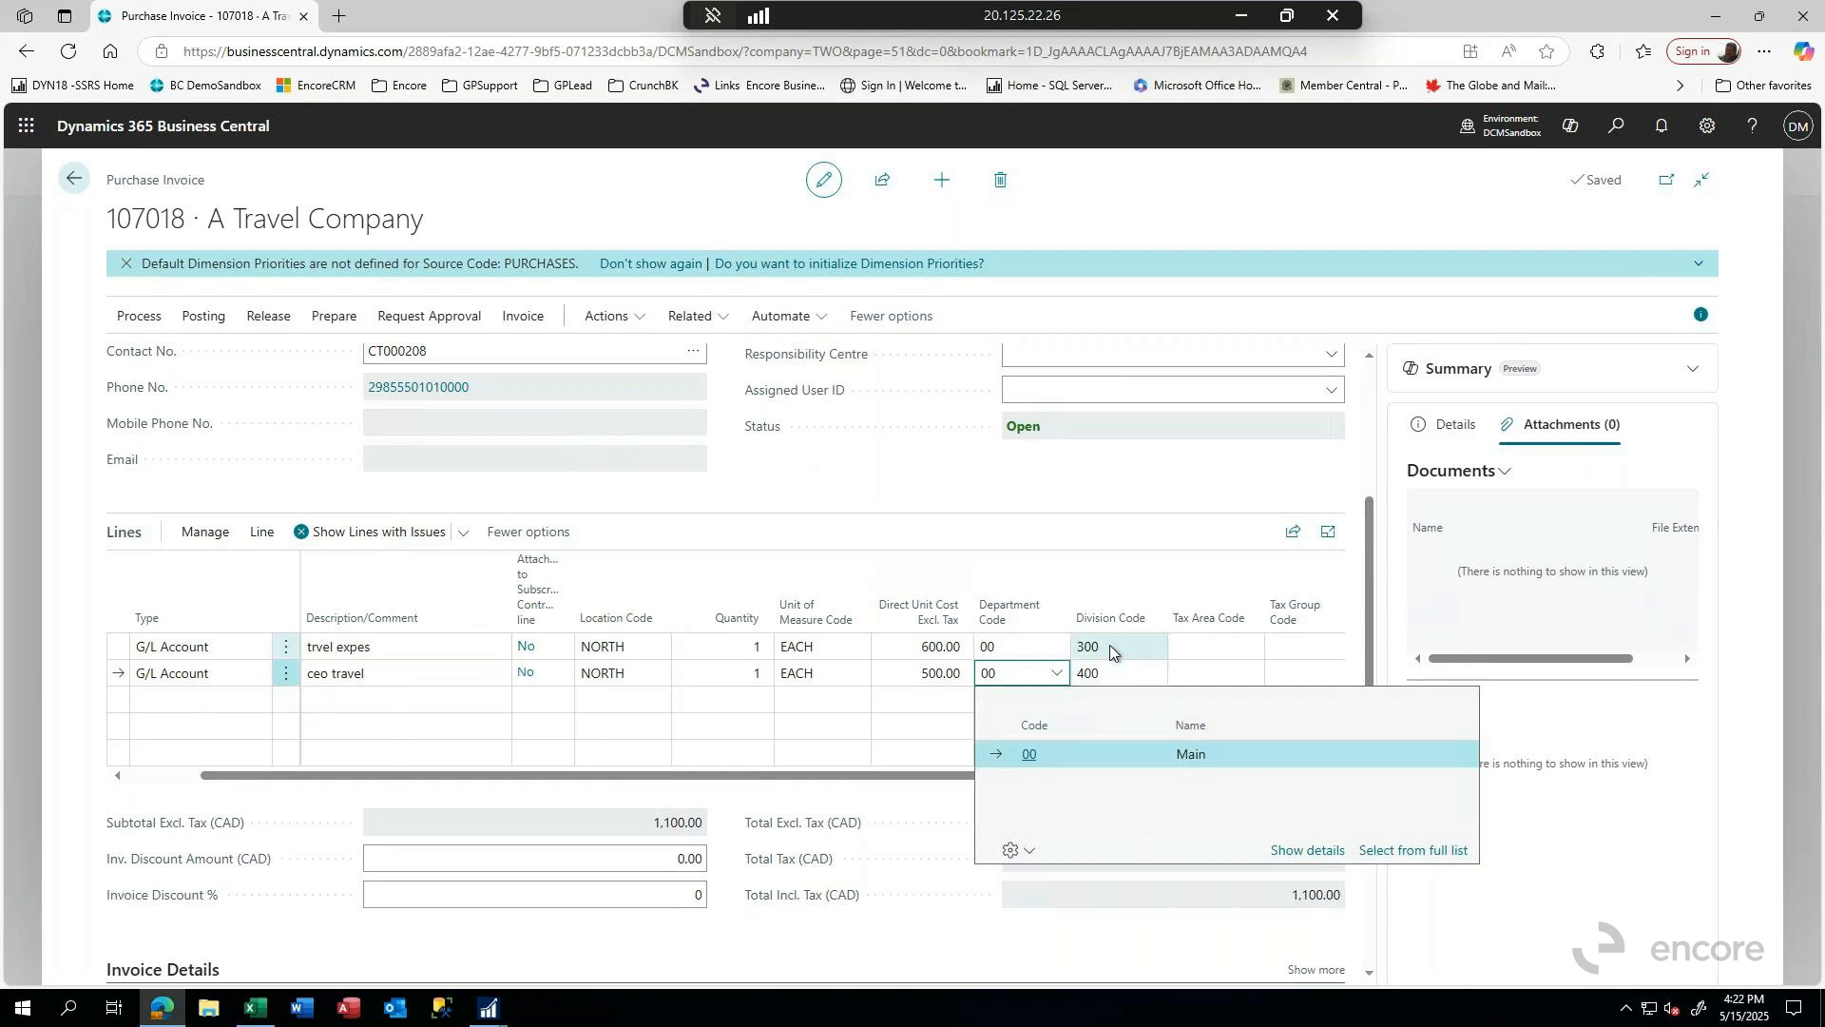
- Personalize the purchase invoice lines by moving the Department Code column between Location Code and Quantity
{"action": "left_click", "coordinate": [1708, 128]}
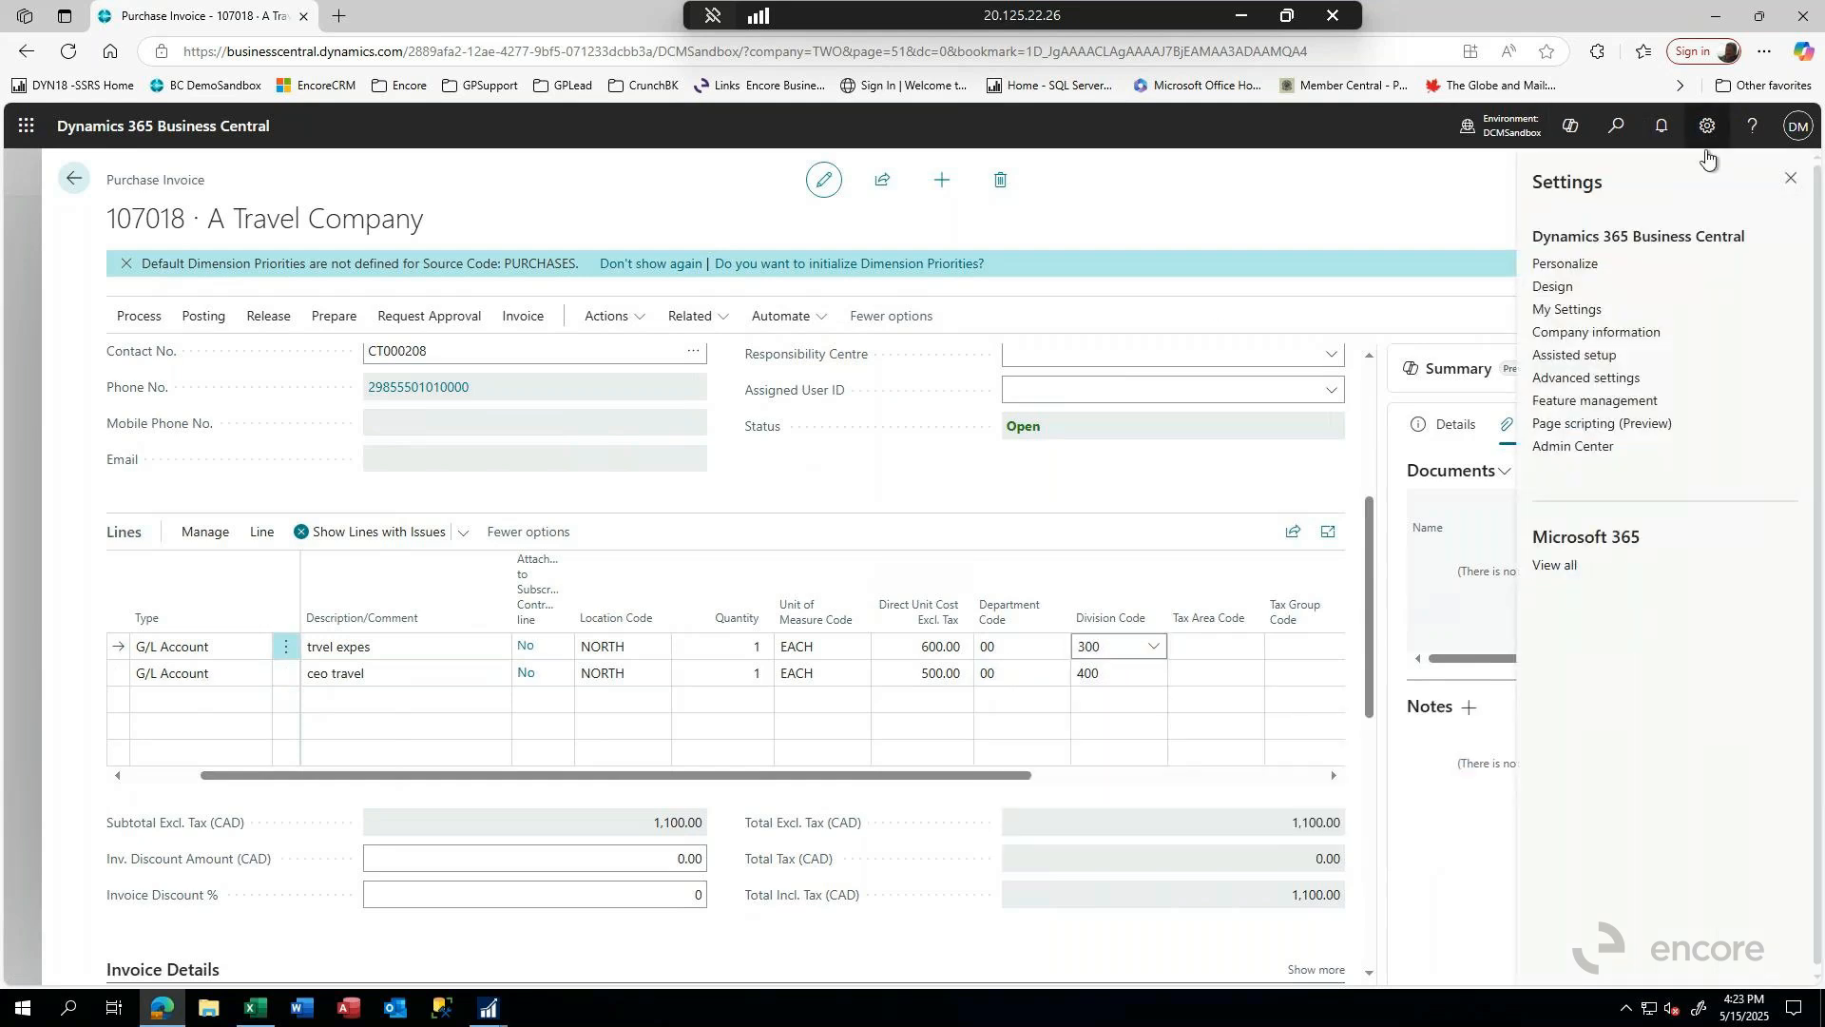
{"action": "left_click", "coordinate": [1555, 264]}
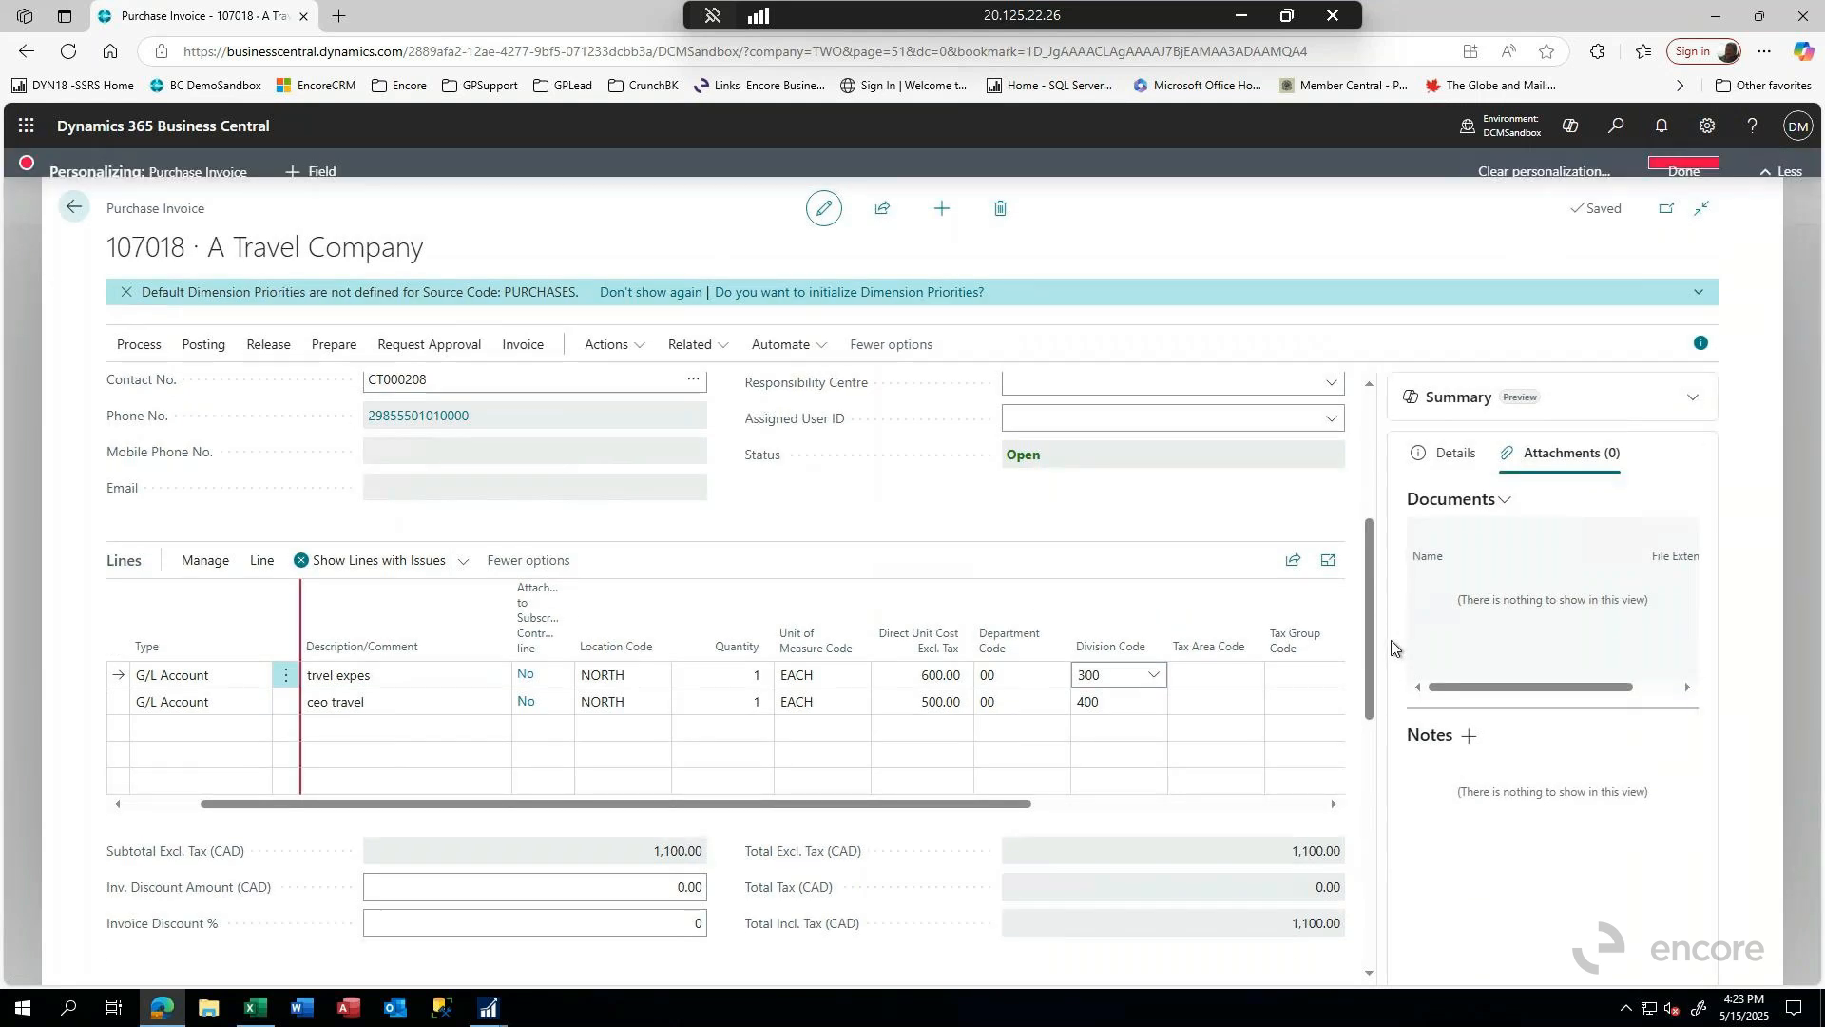
{"action": "left_click", "coordinate": [1136, 656]}
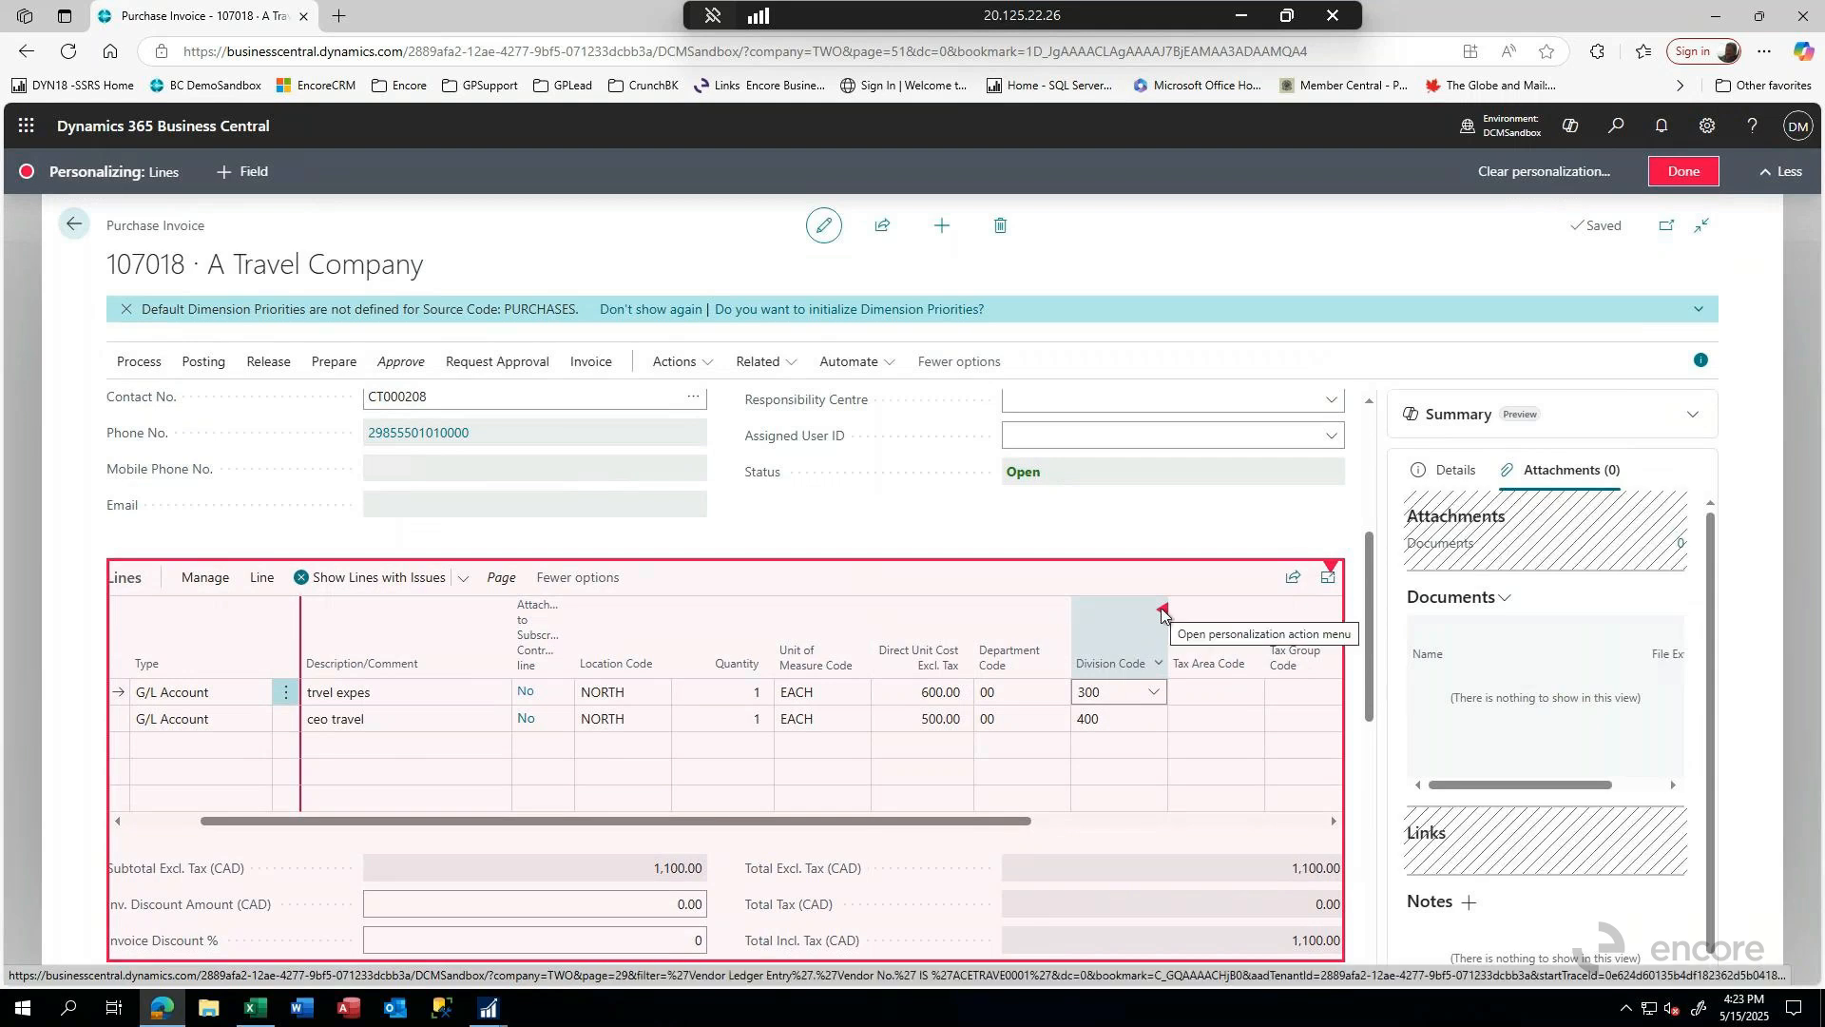
{"action": "left_click_drag", "start_coordinate": [1104, 616], "coordinate": [1160, 617]}
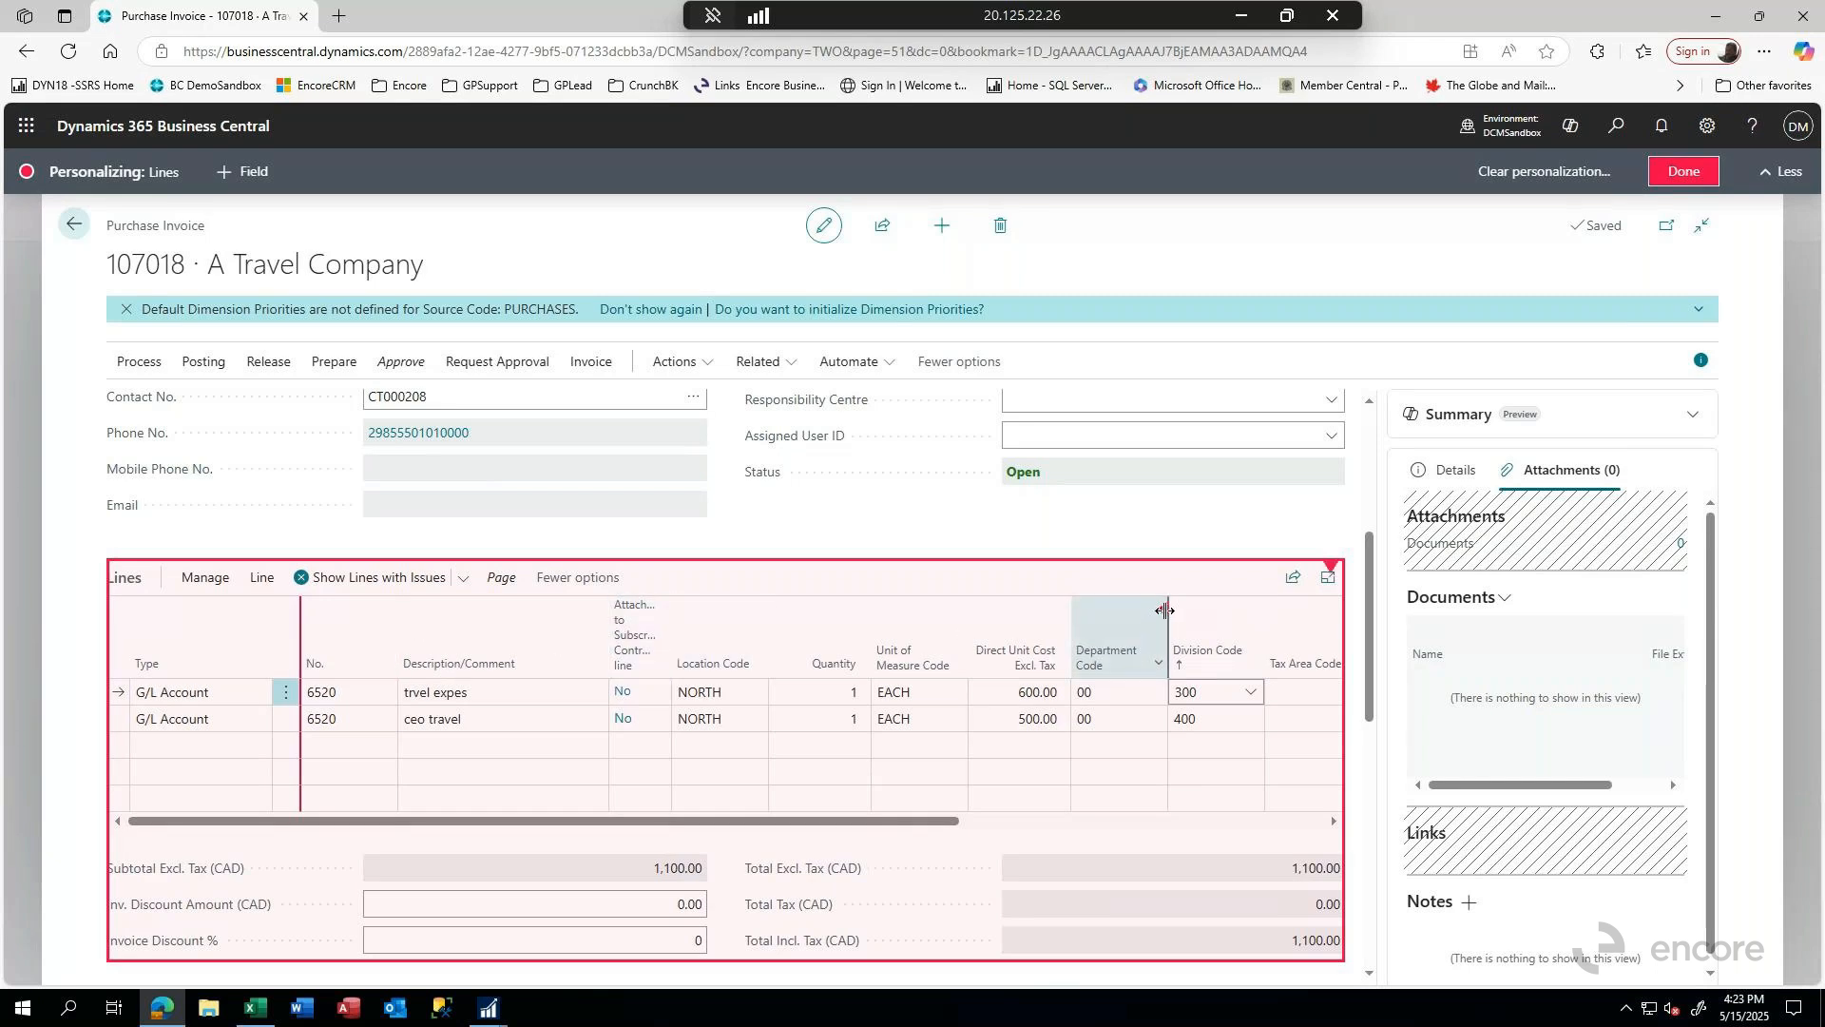
{"action": "mouse_move", "coordinate": [1164, 618]}
{"action": "left_mouse_down"}
{"action": "mouse_move", "coordinate": [873, 629]}
{"action": "mouse_move", "coordinate": [1179, 628]}
{"action": "left_mouse_up"}
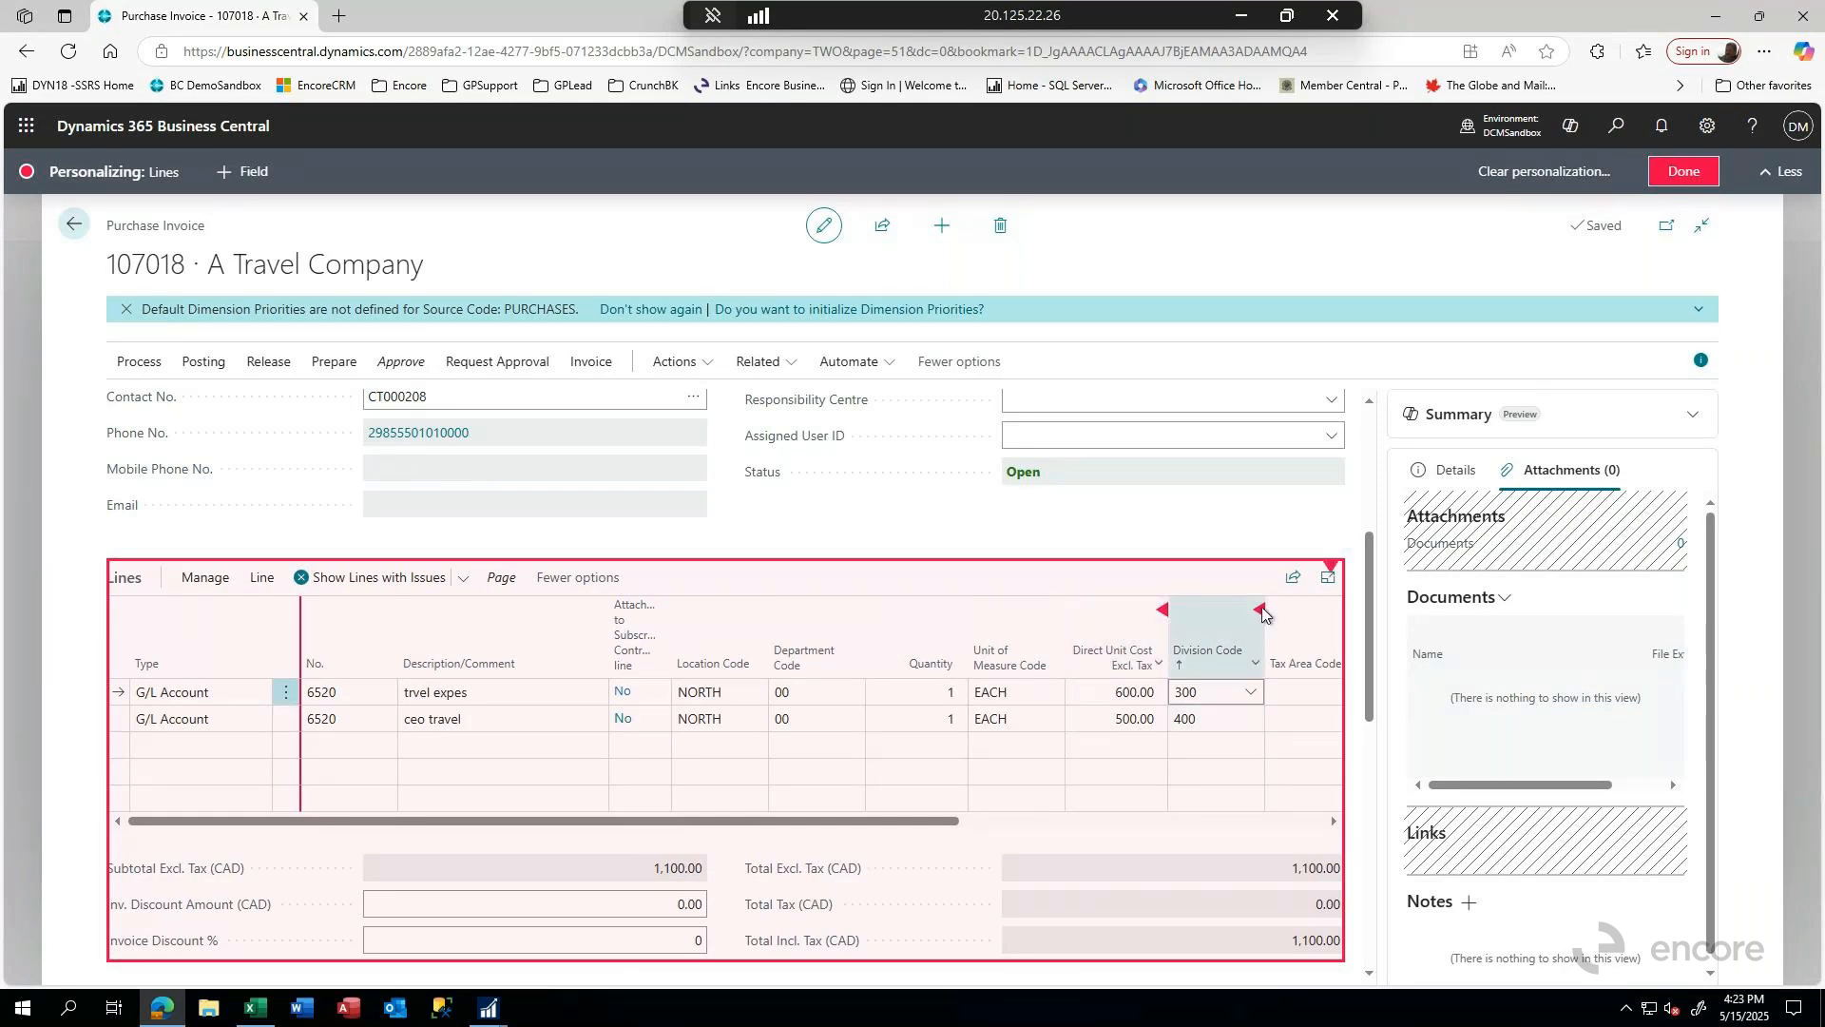
- Move the Division Code column between No. and Description/Comment and finish personalizing the invoice page
{"action": "left_click_drag", "start_coordinate": [1263, 609], "coordinate": [410, 618]}
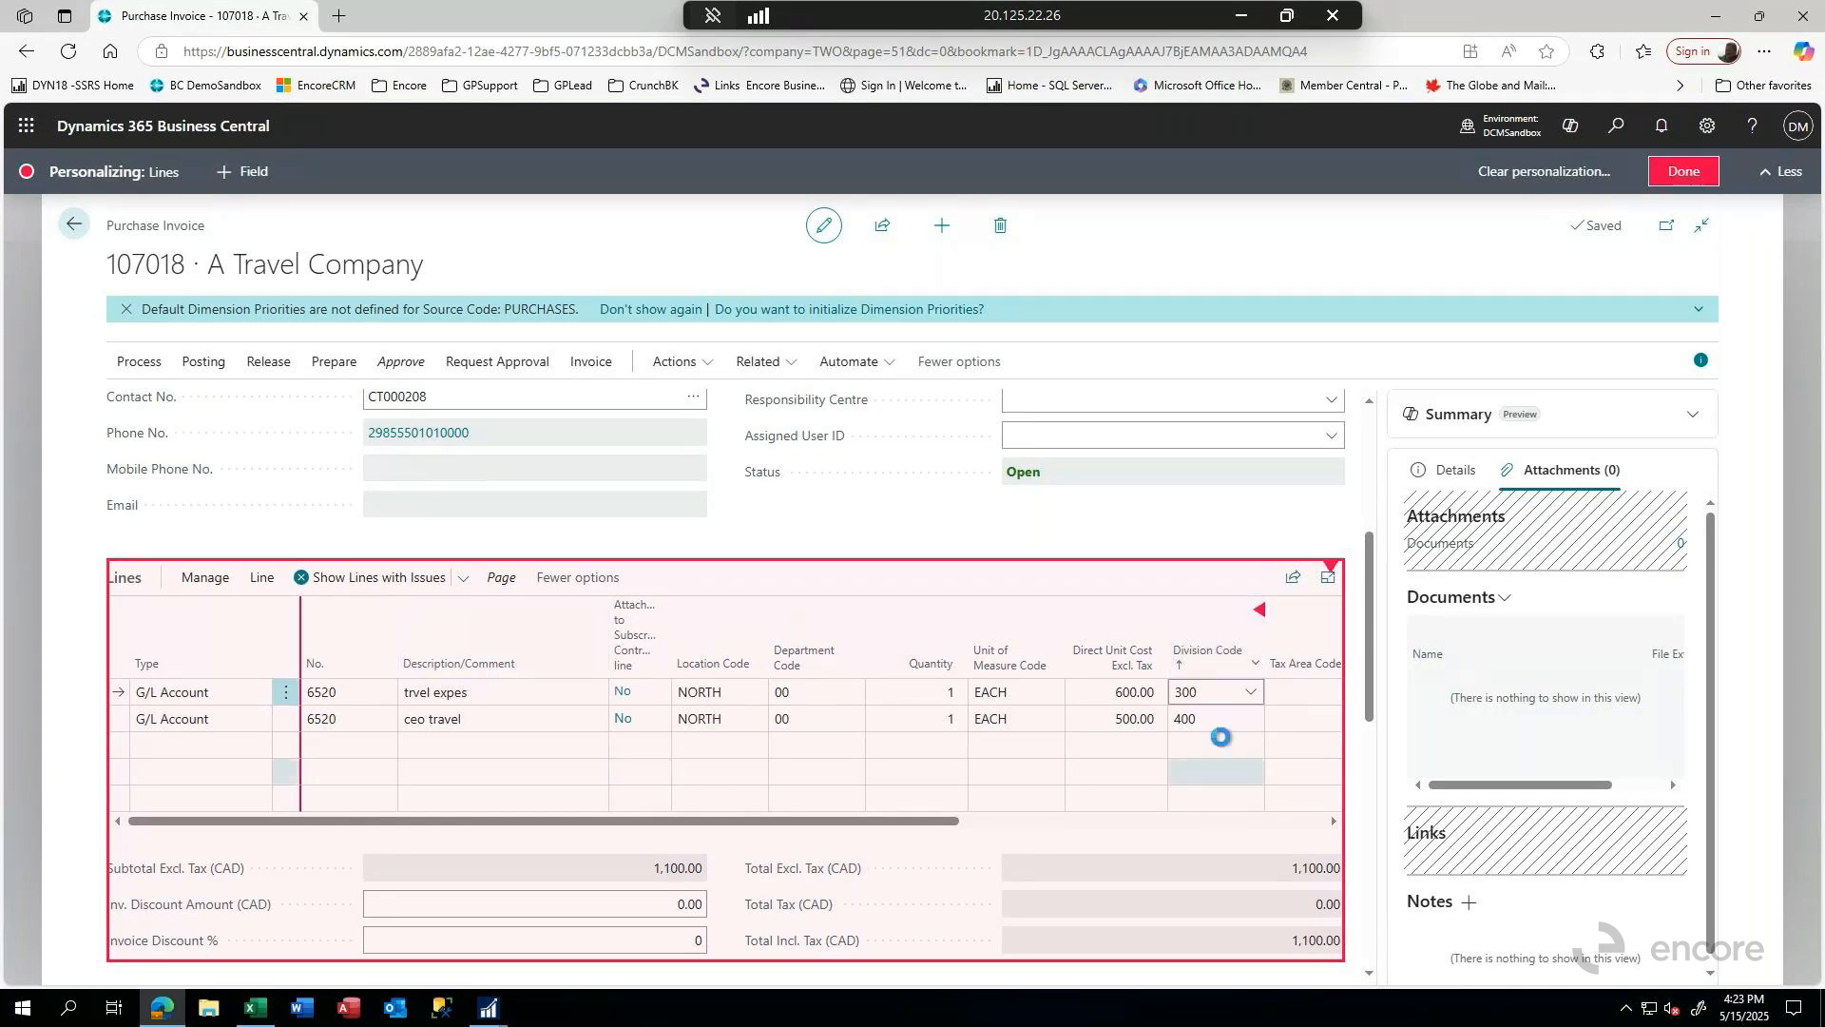
{"action": "left_click", "coordinate": [1335, 823]}
{"action": "left_click", "coordinate": [1334, 823]}
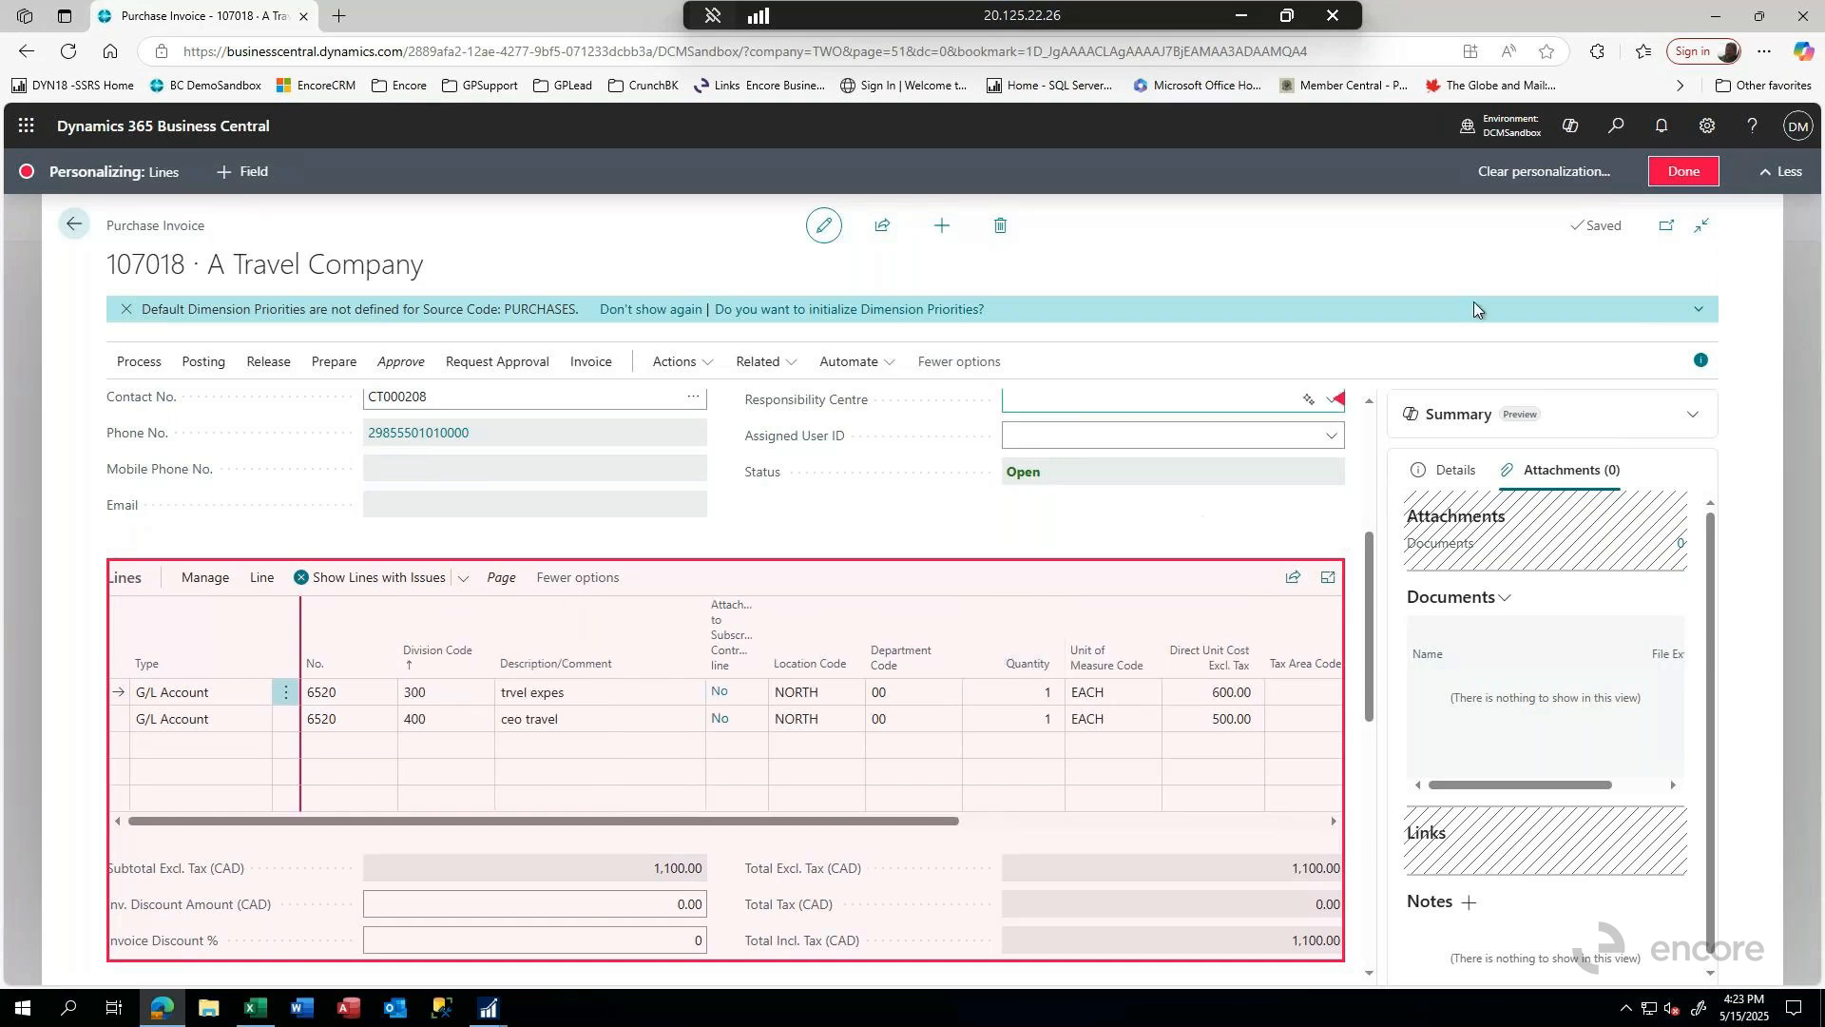
{"action": "left_click", "coordinate": [1681, 171]}
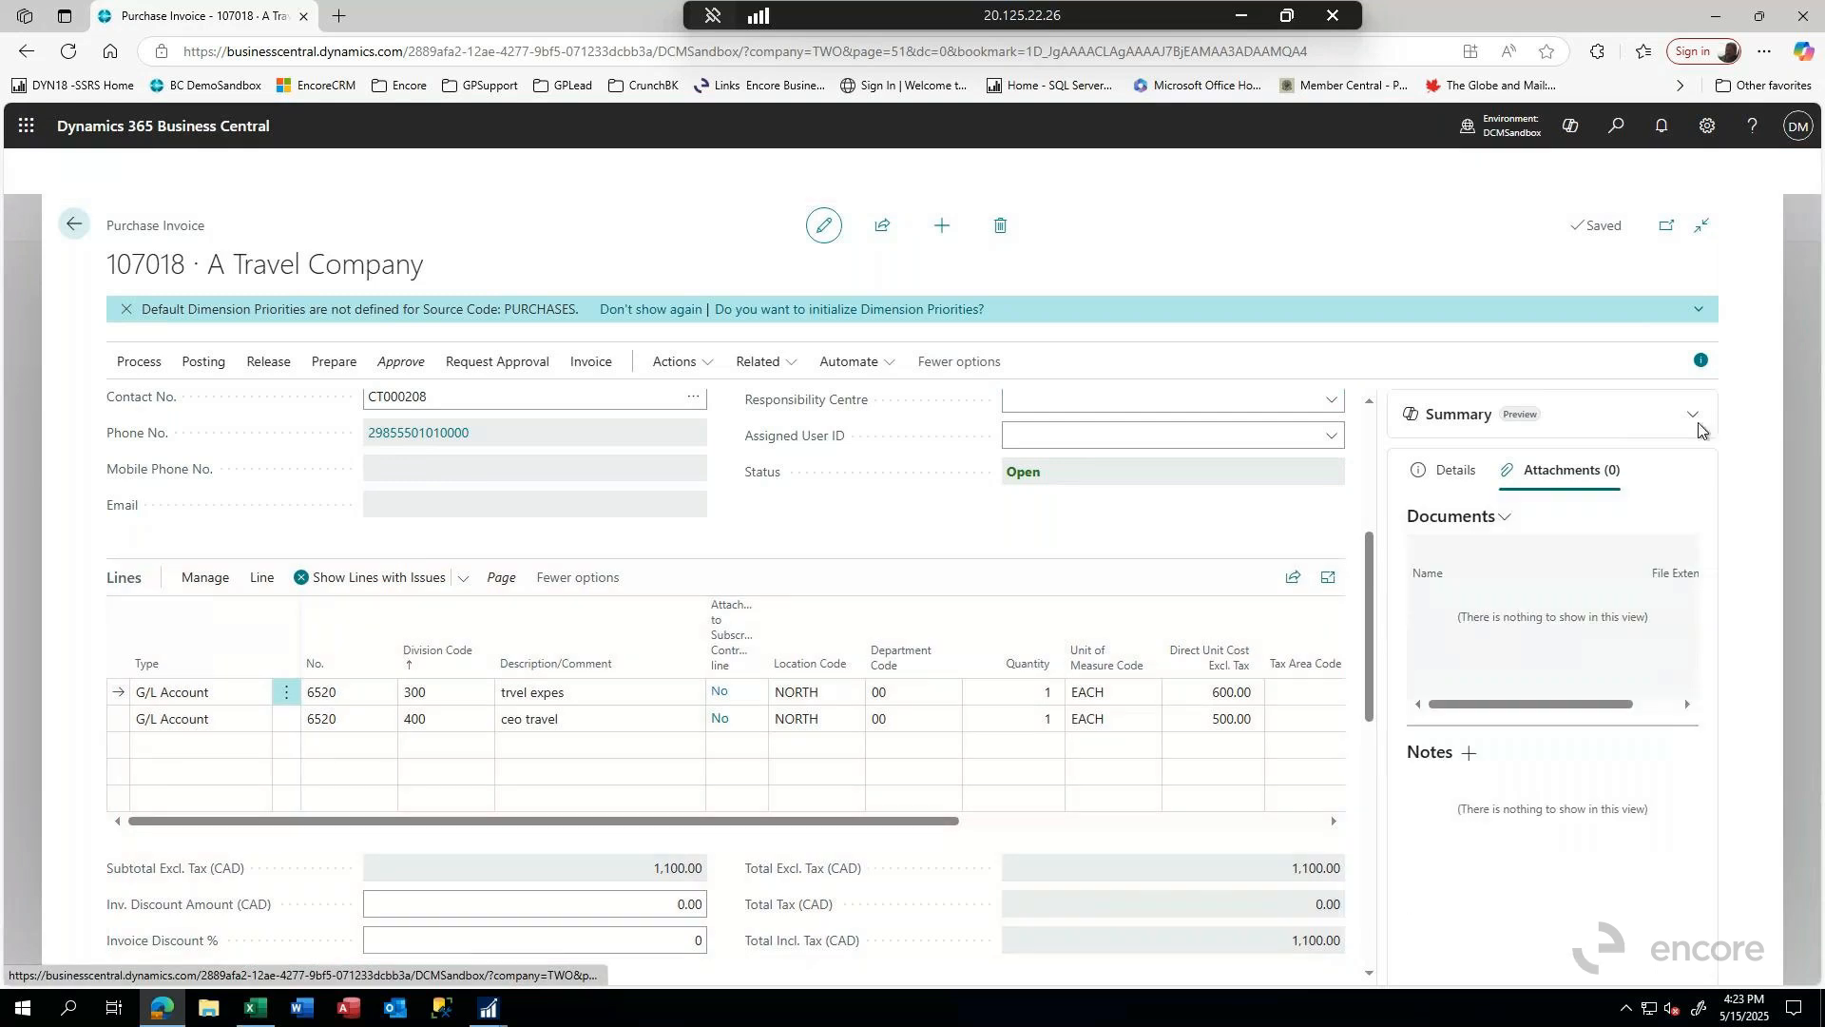
{"action": "left_click", "coordinate": [404, 653]}
{"action": "left_click", "coordinate": [590, 642]}
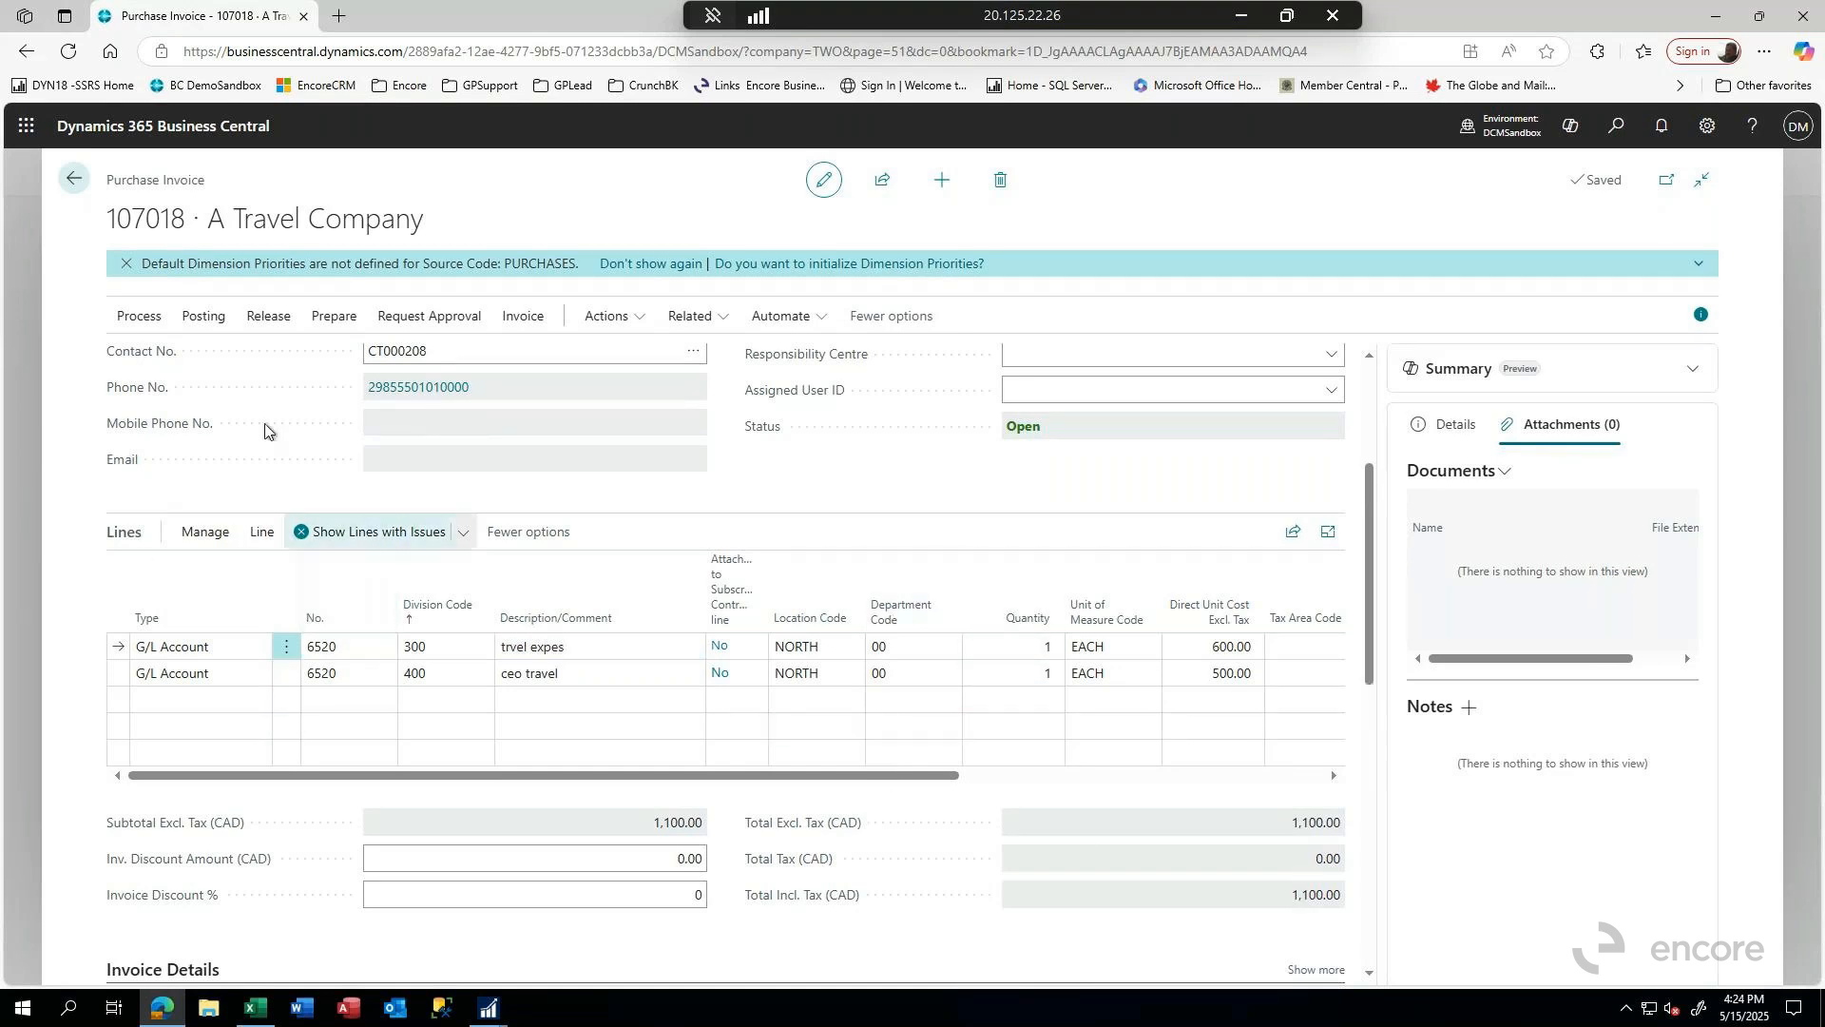
- Close the A Travel Company purchase invoice without posting it and return to the purchase invoices list
{"action": "scroll", "coordinate": [264, 430], "scroll_direction": "up", "scroll_amount": 2}
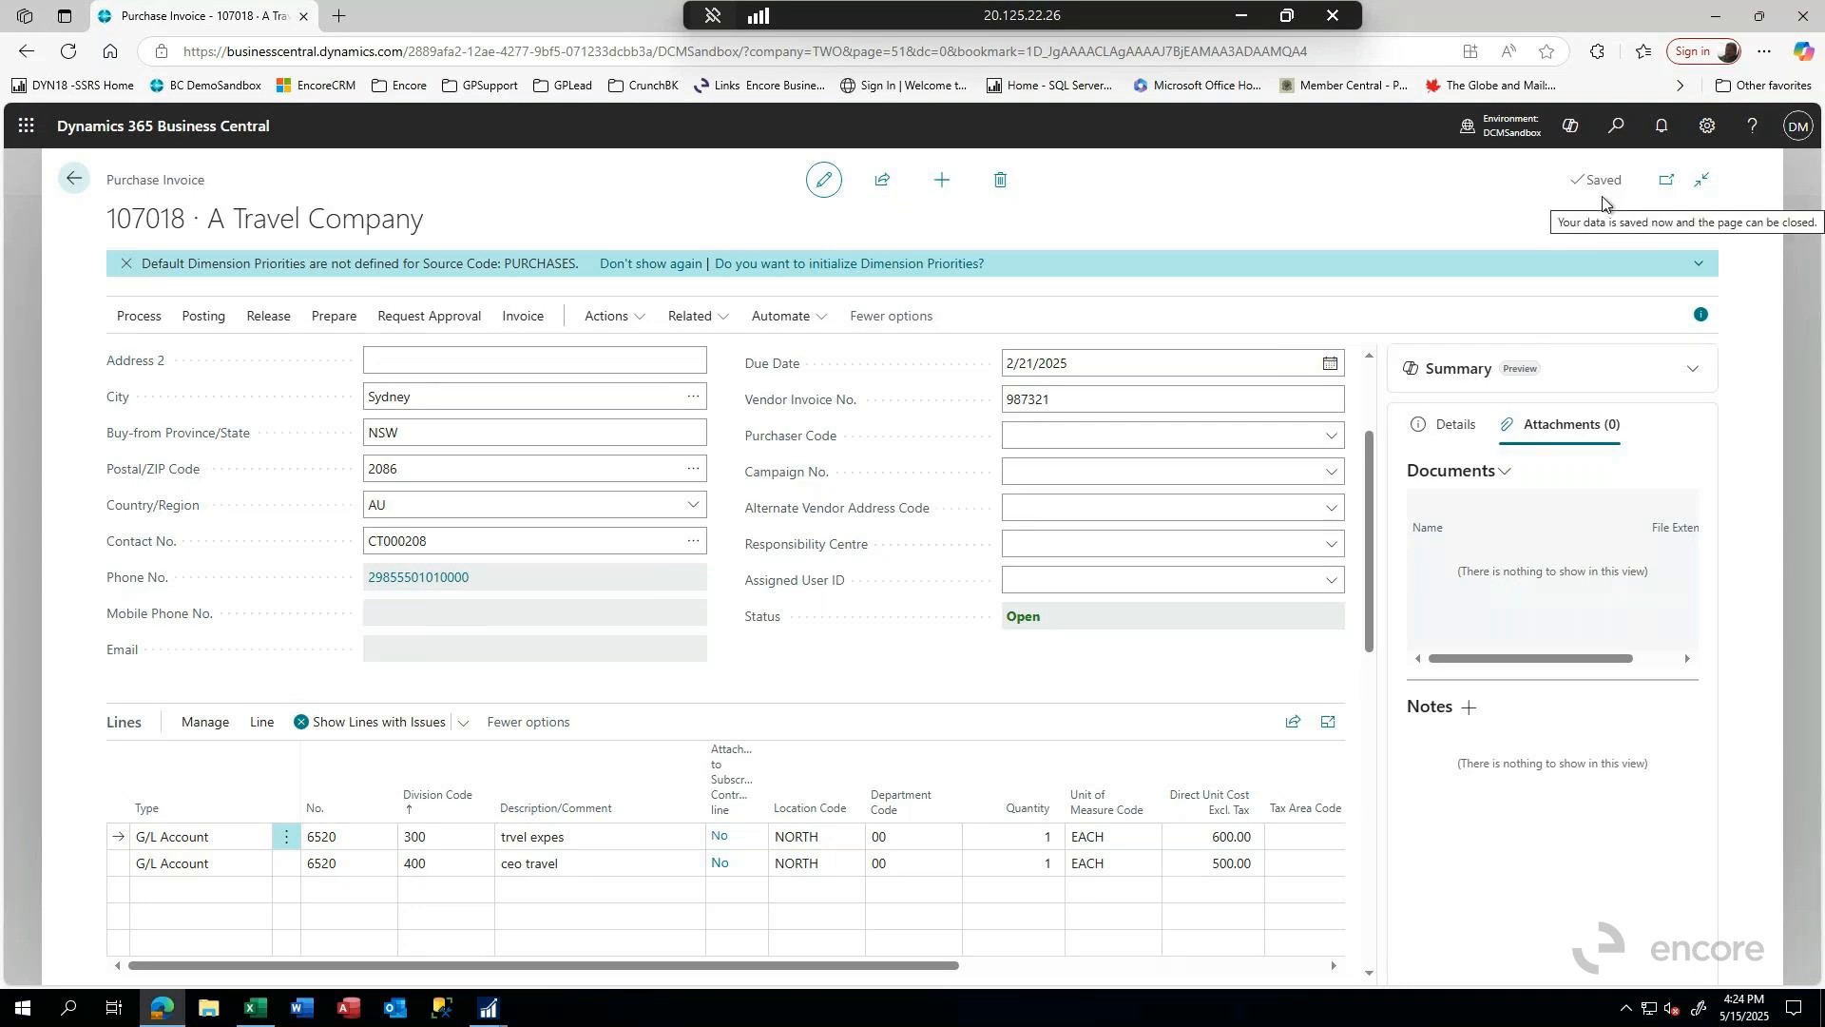
{"action": "left_click", "coordinate": [73, 180]}
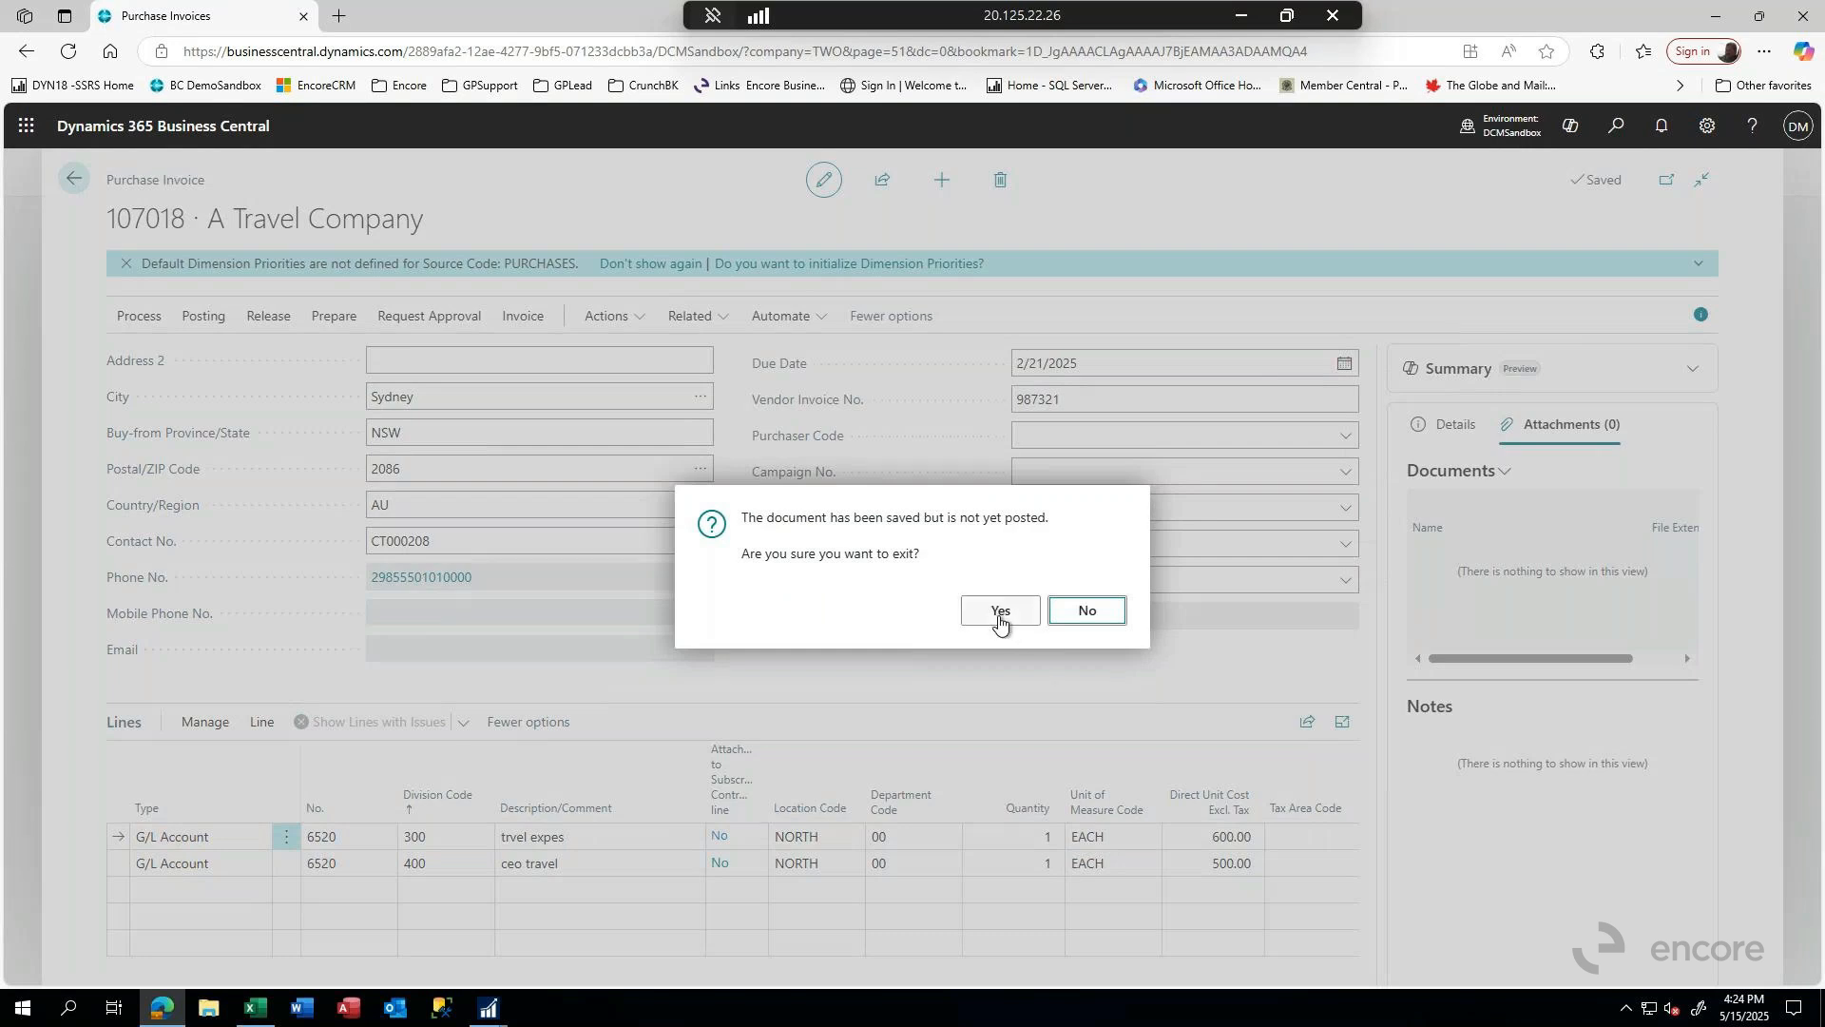
{"action": "left_click", "coordinate": [999, 613]}
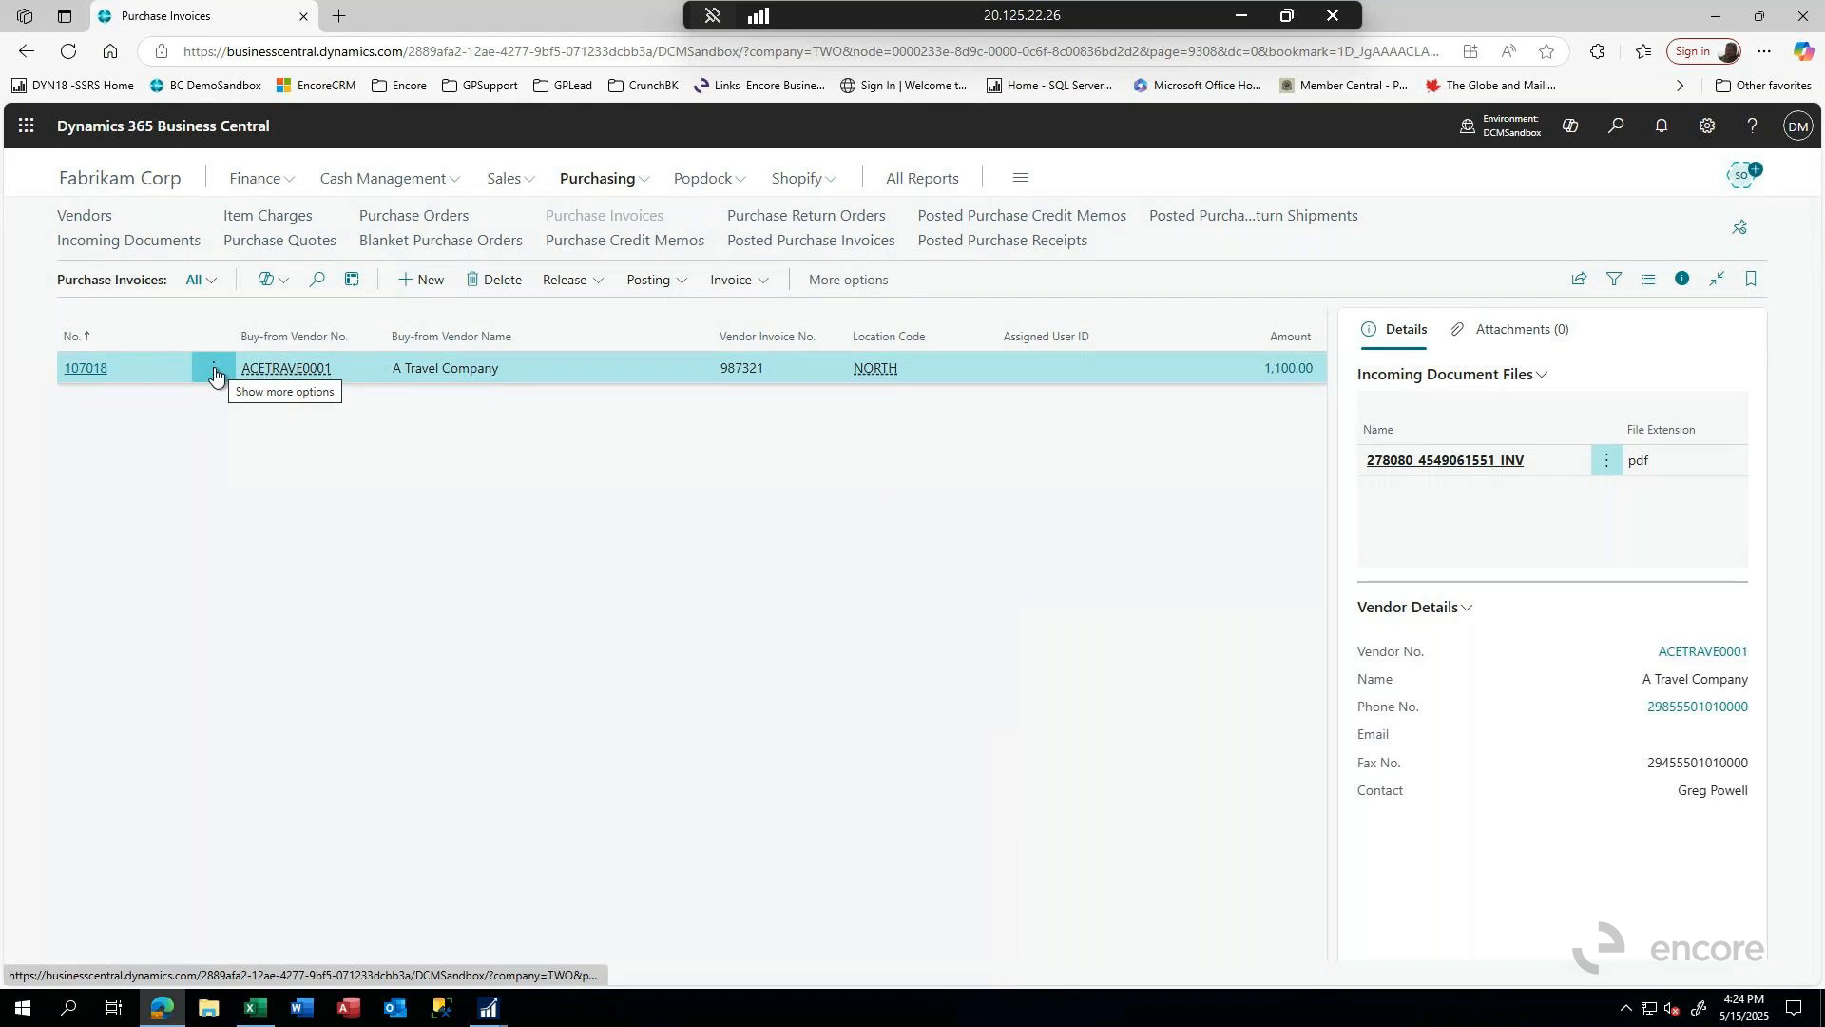
- Preview the posting of the A Travel Company invoice and examine the accounts, amounts and dimension codes of its G/L entries
{"action": "left_click", "coordinate": [666, 280]}
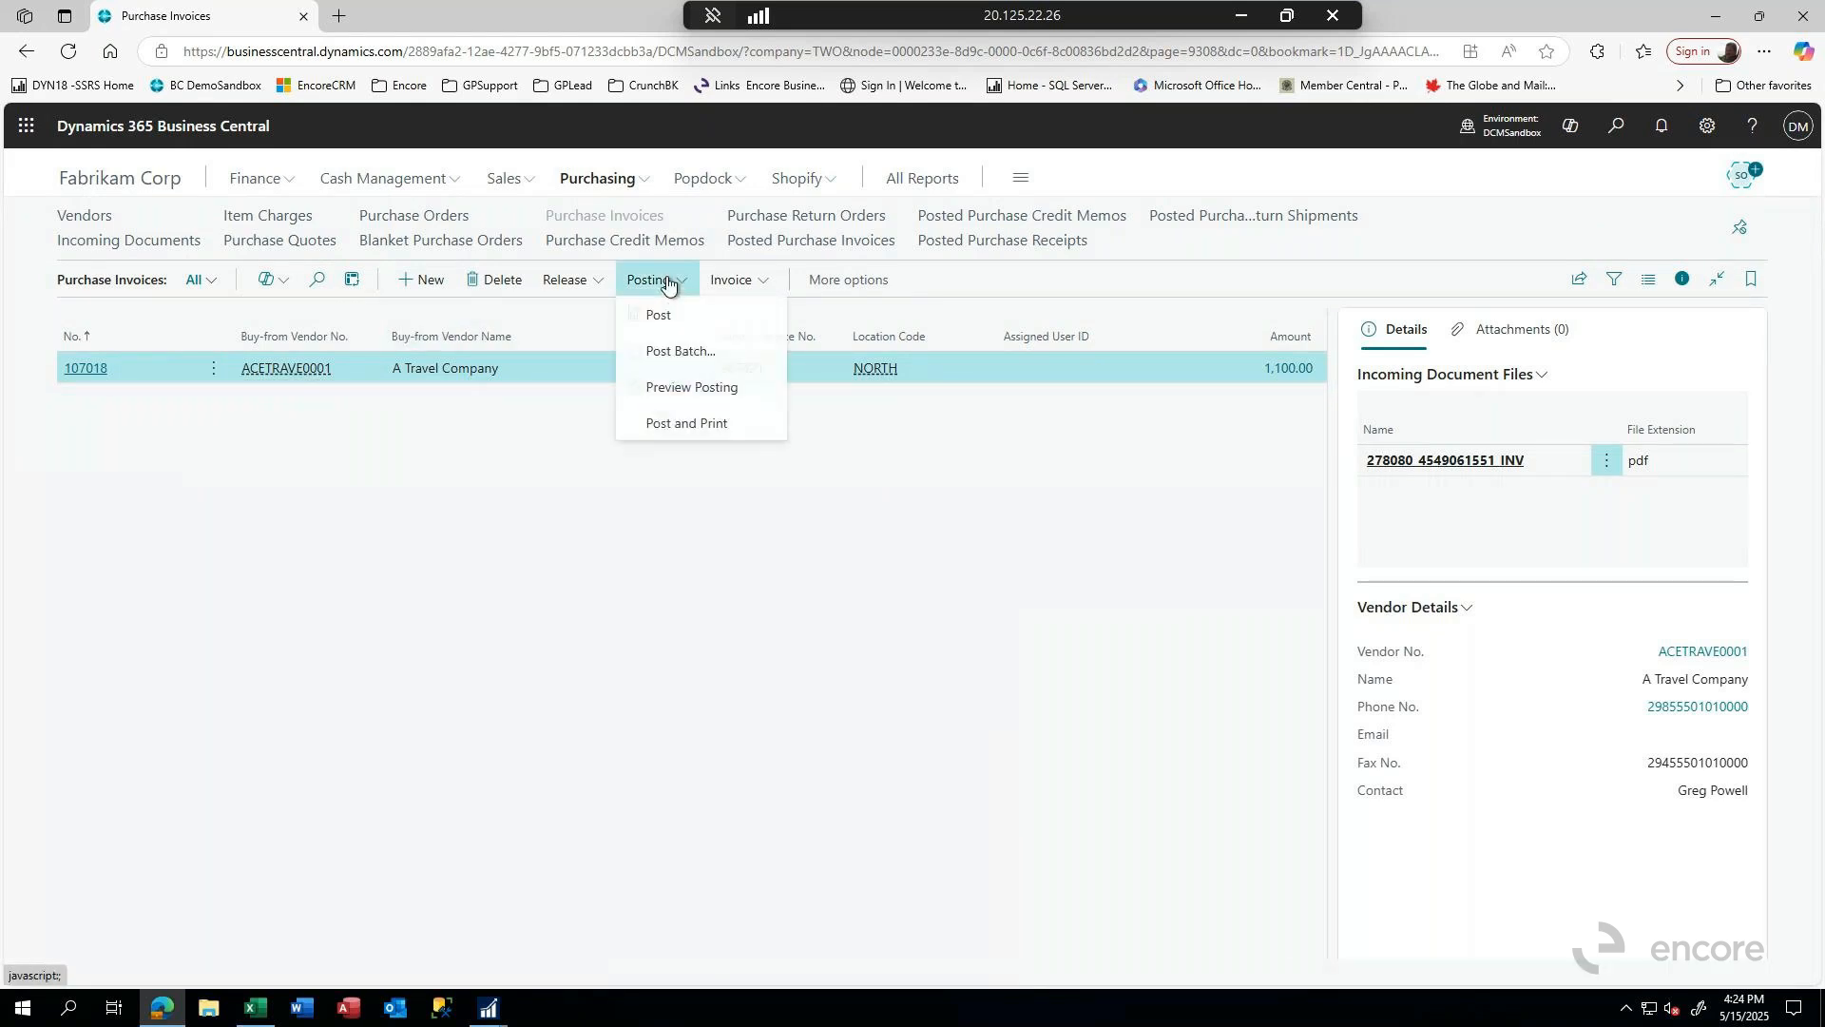
{"action": "left_click", "coordinate": [683, 392]}
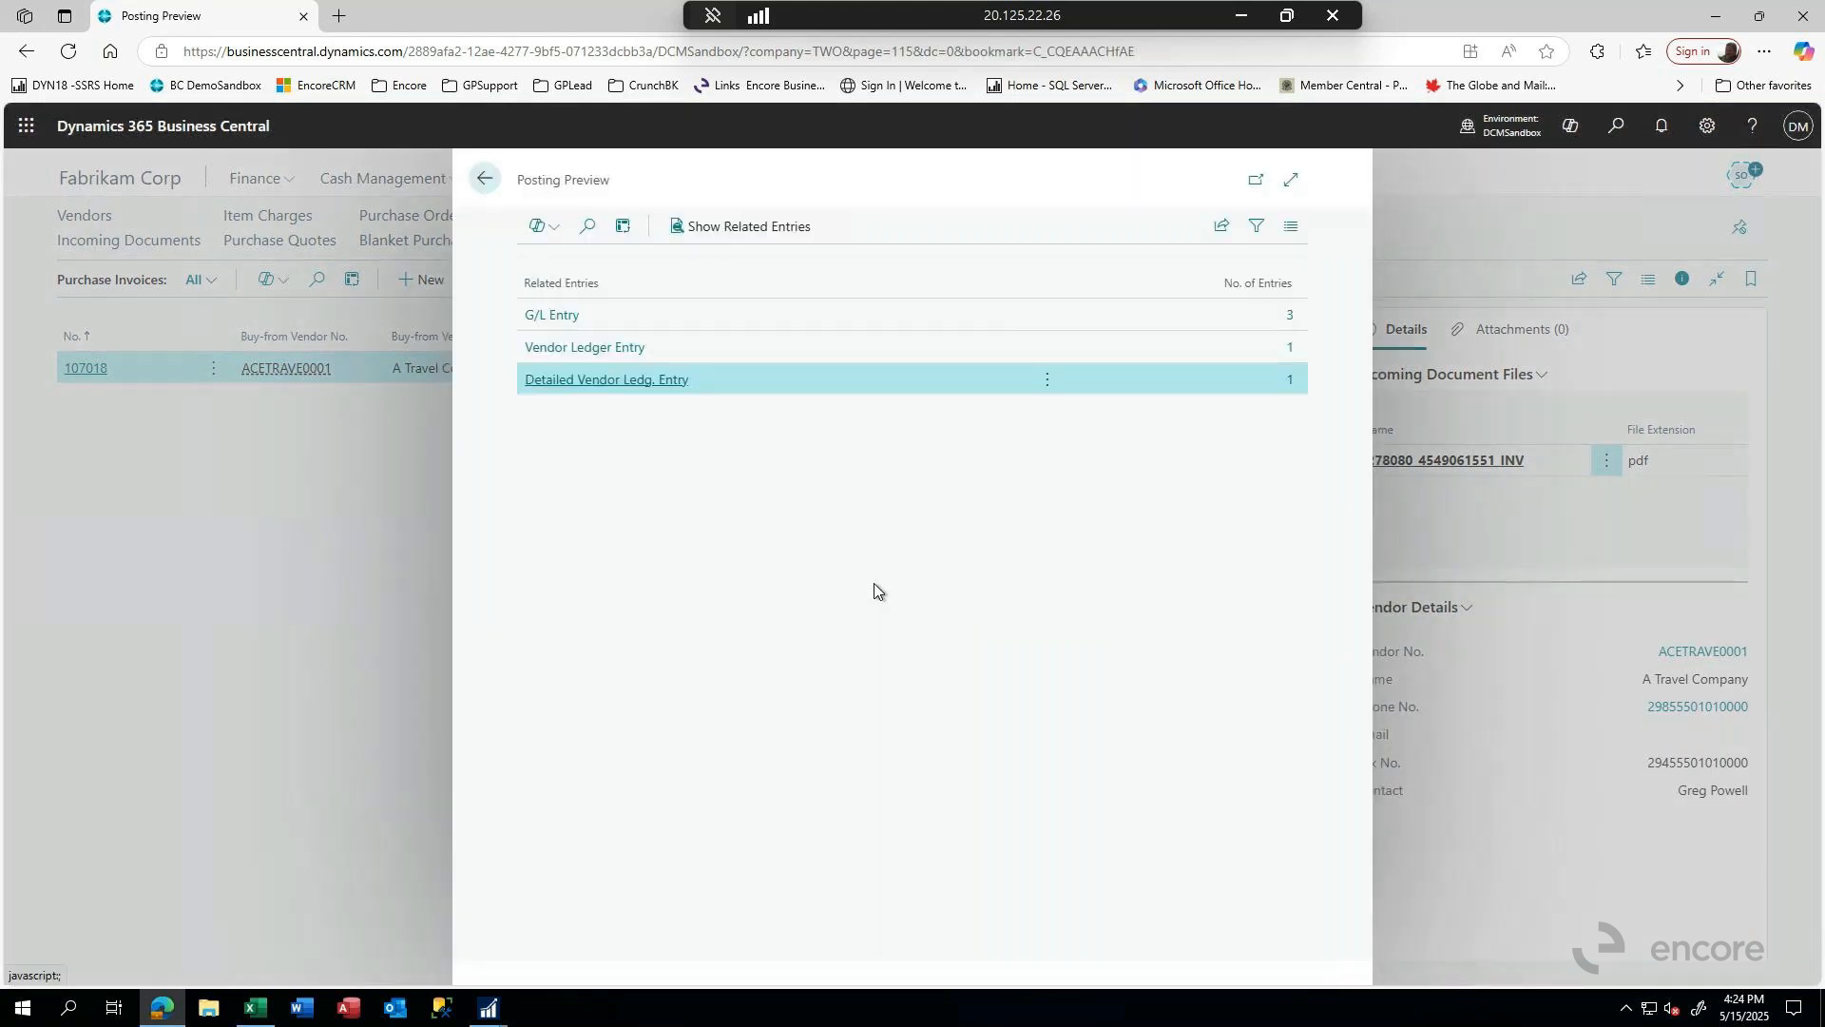
{"action": "left_click", "coordinate": [544, 316]}
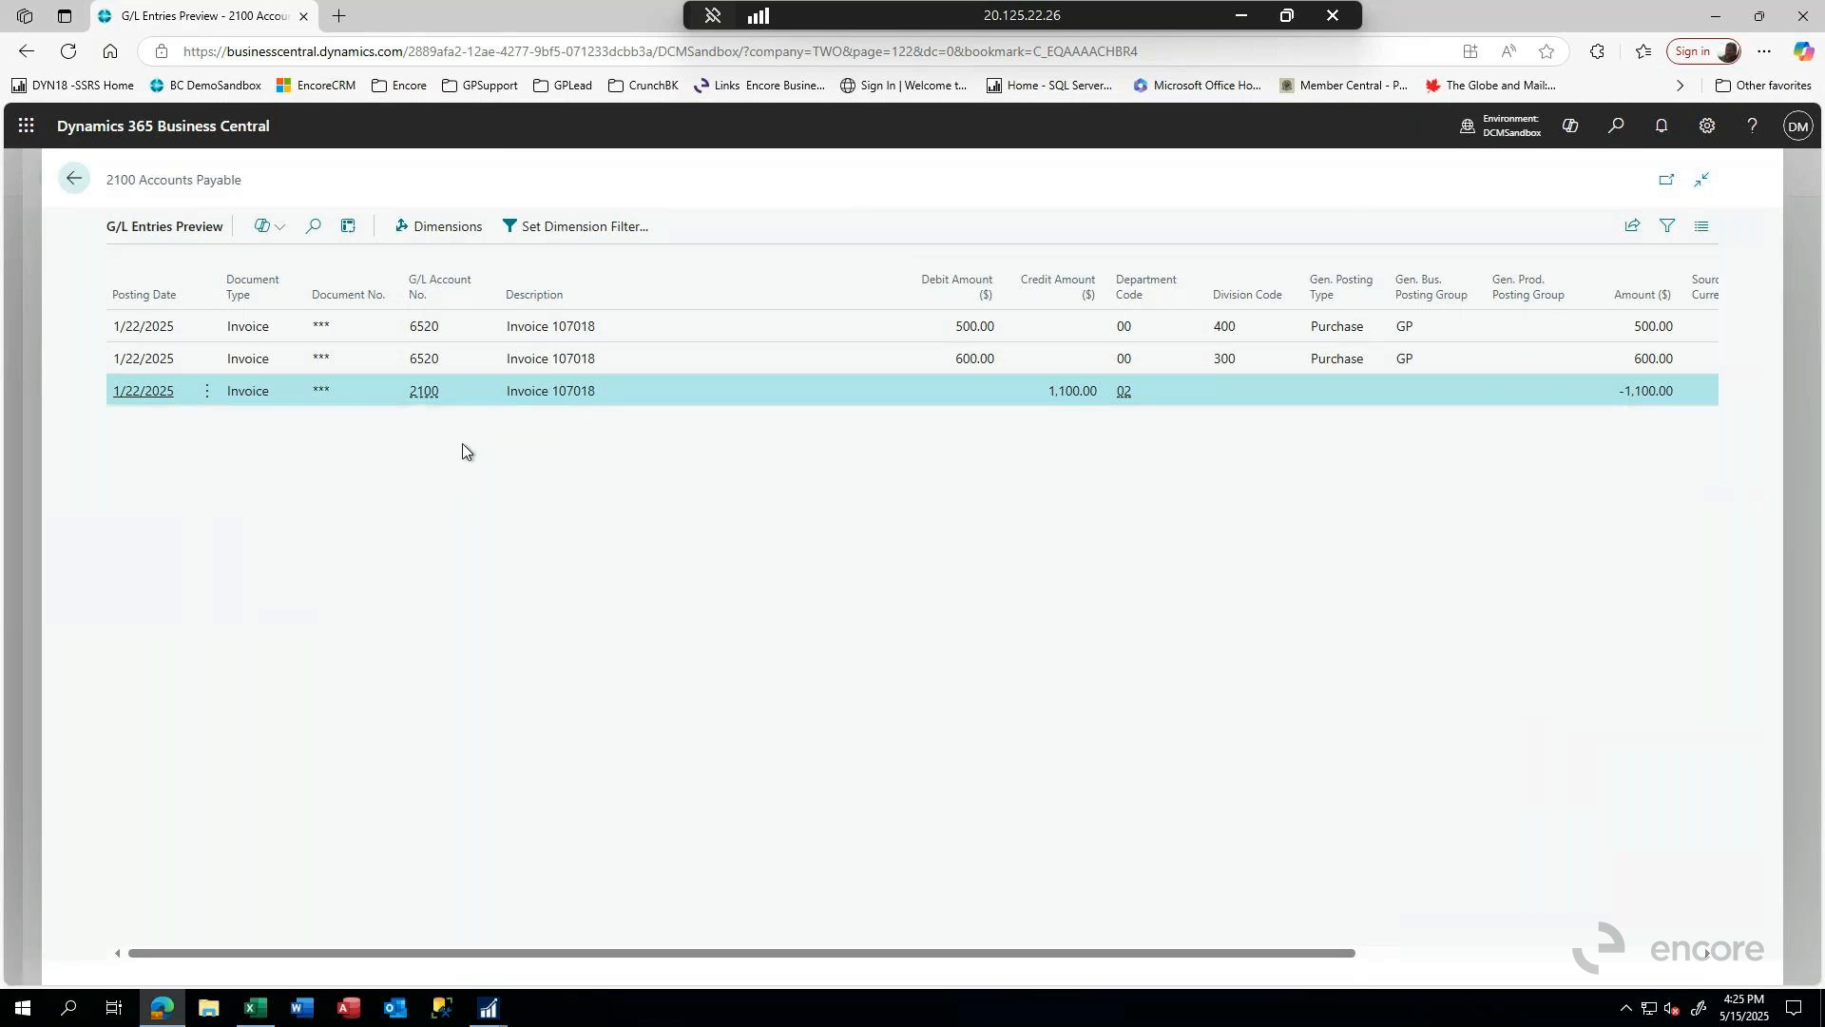
{"action": "left_click", "coordinate": [88, 183]}
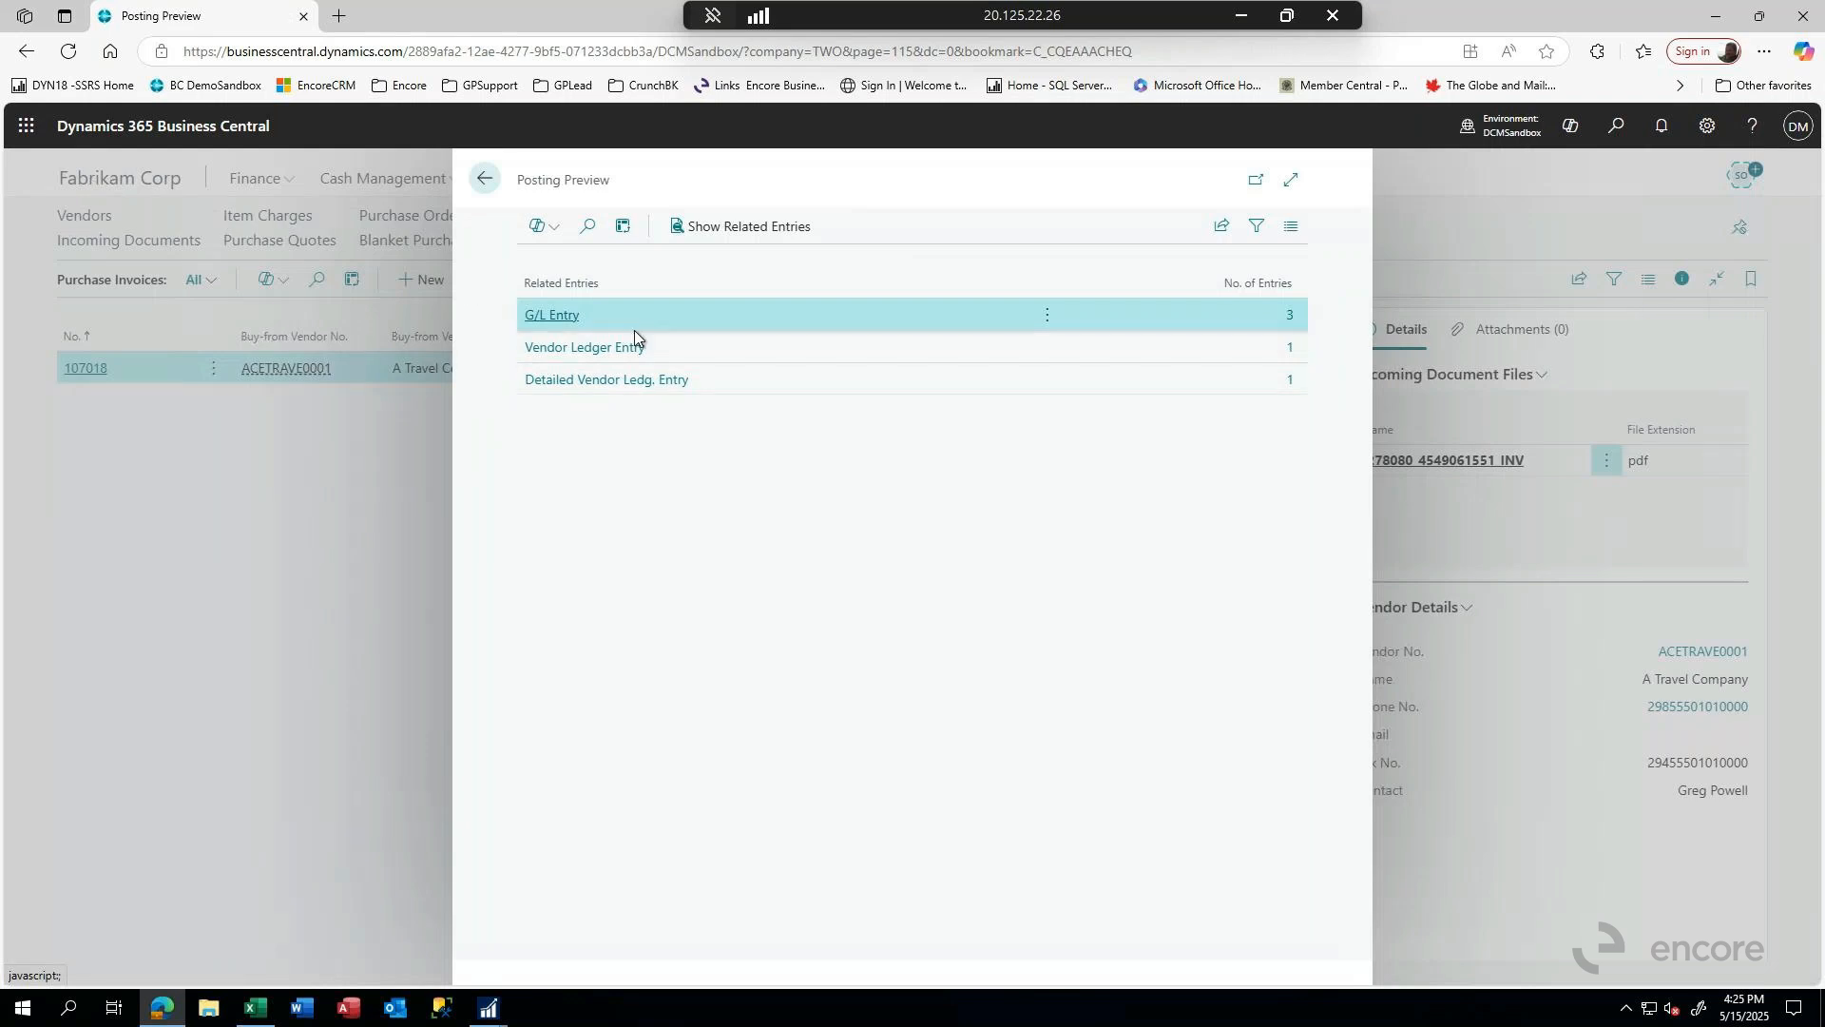
{"action": "left_click", "coordinate": [482, 180]}
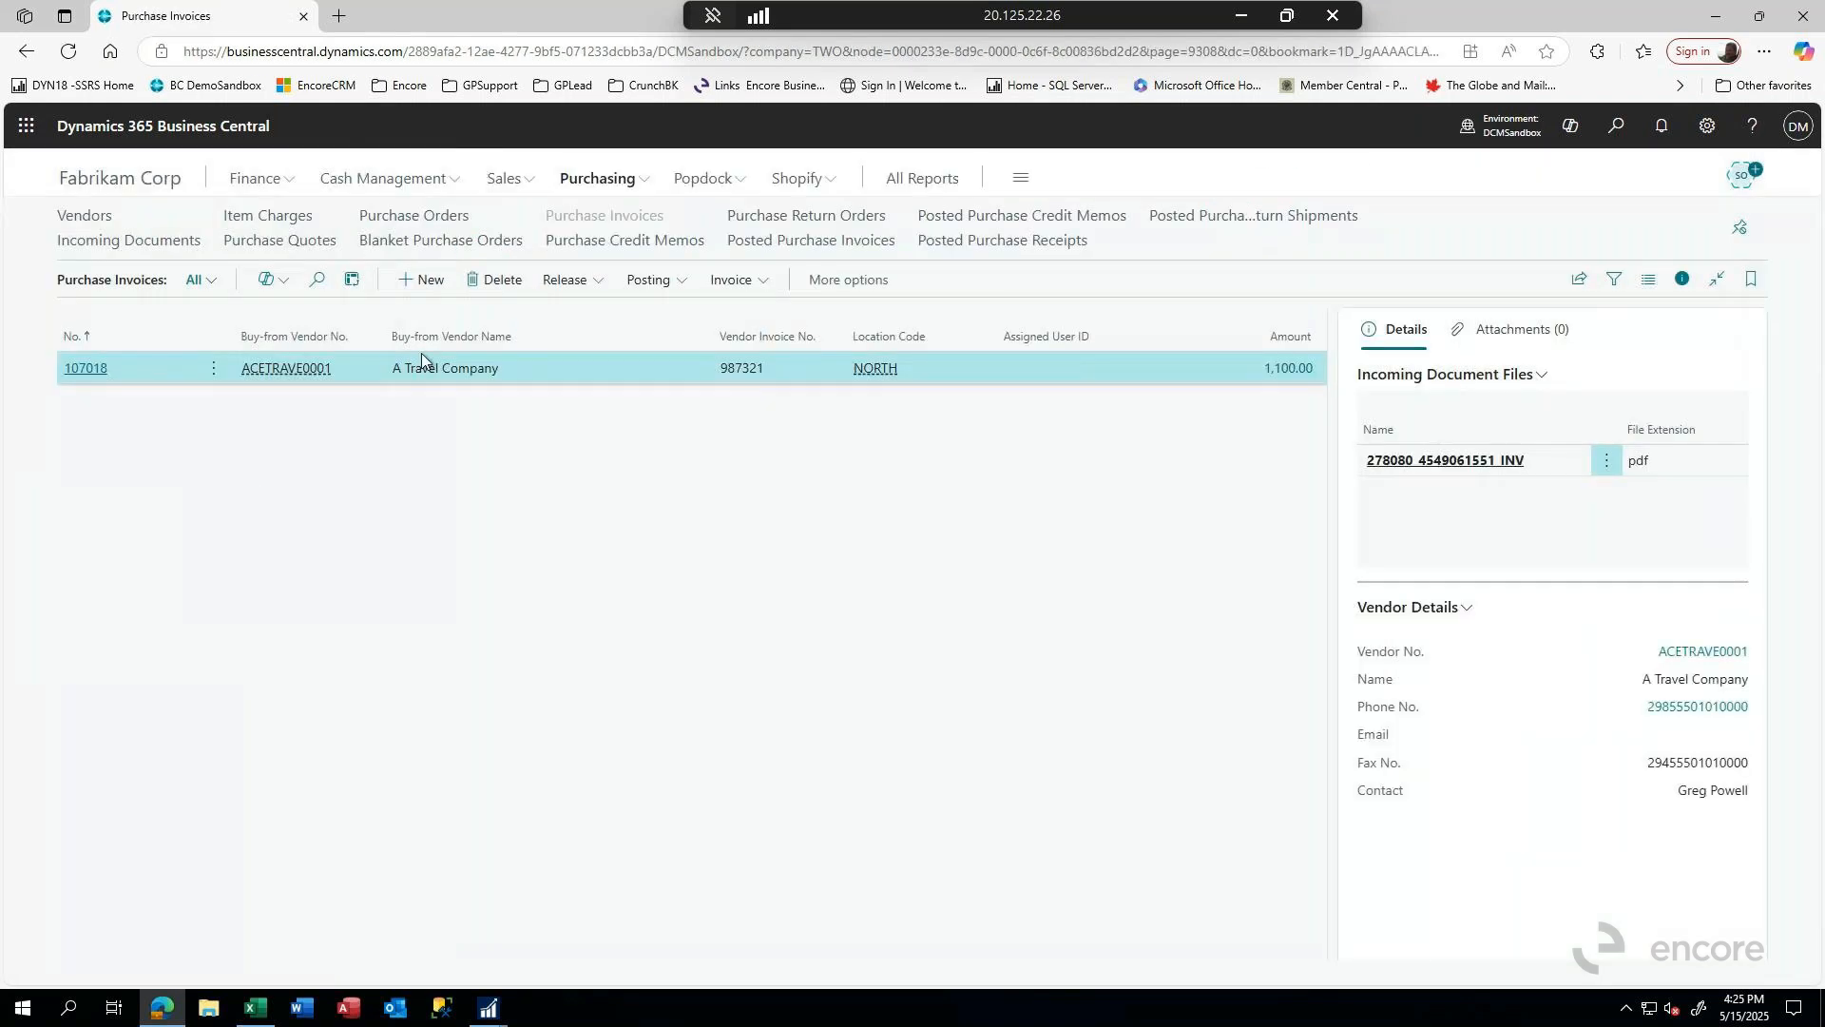
- Post the A Travel Company purchase invoice and open the posted invoice
{"action": "left_click", "coordinate": [638, 285]}
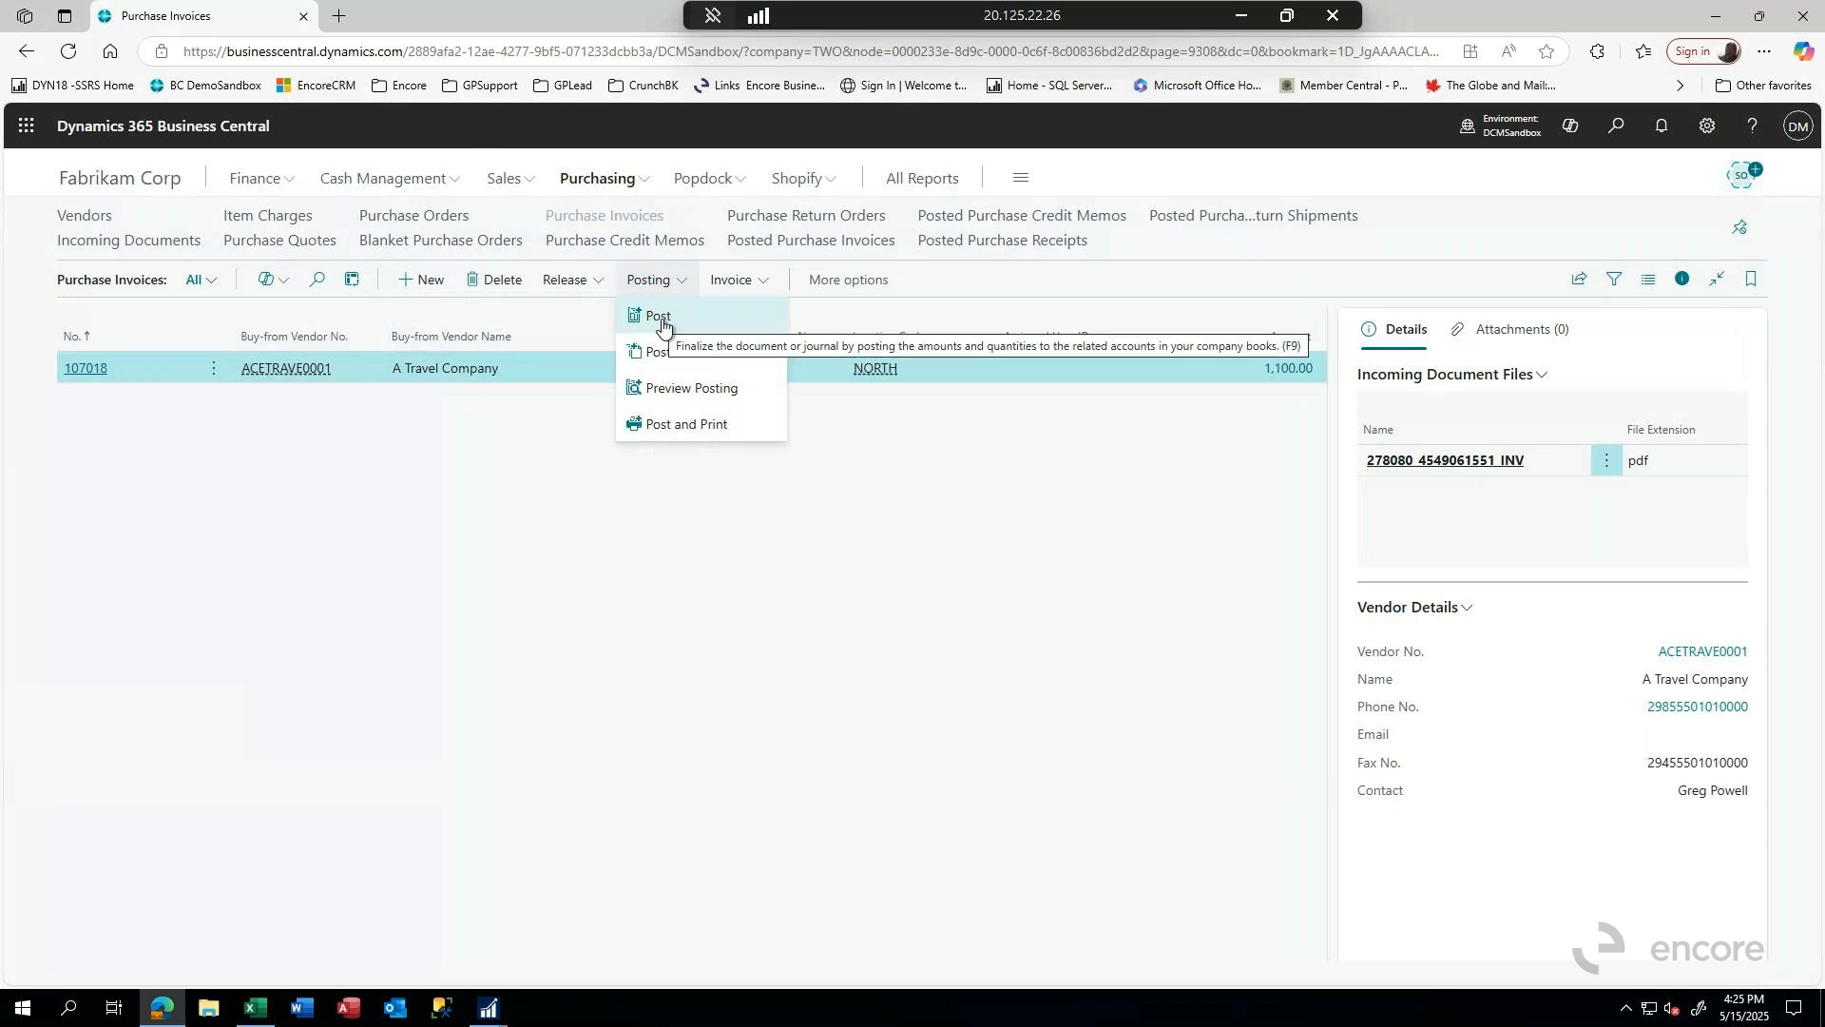
{"action": "left_click", "coordinate": [661, 319]}
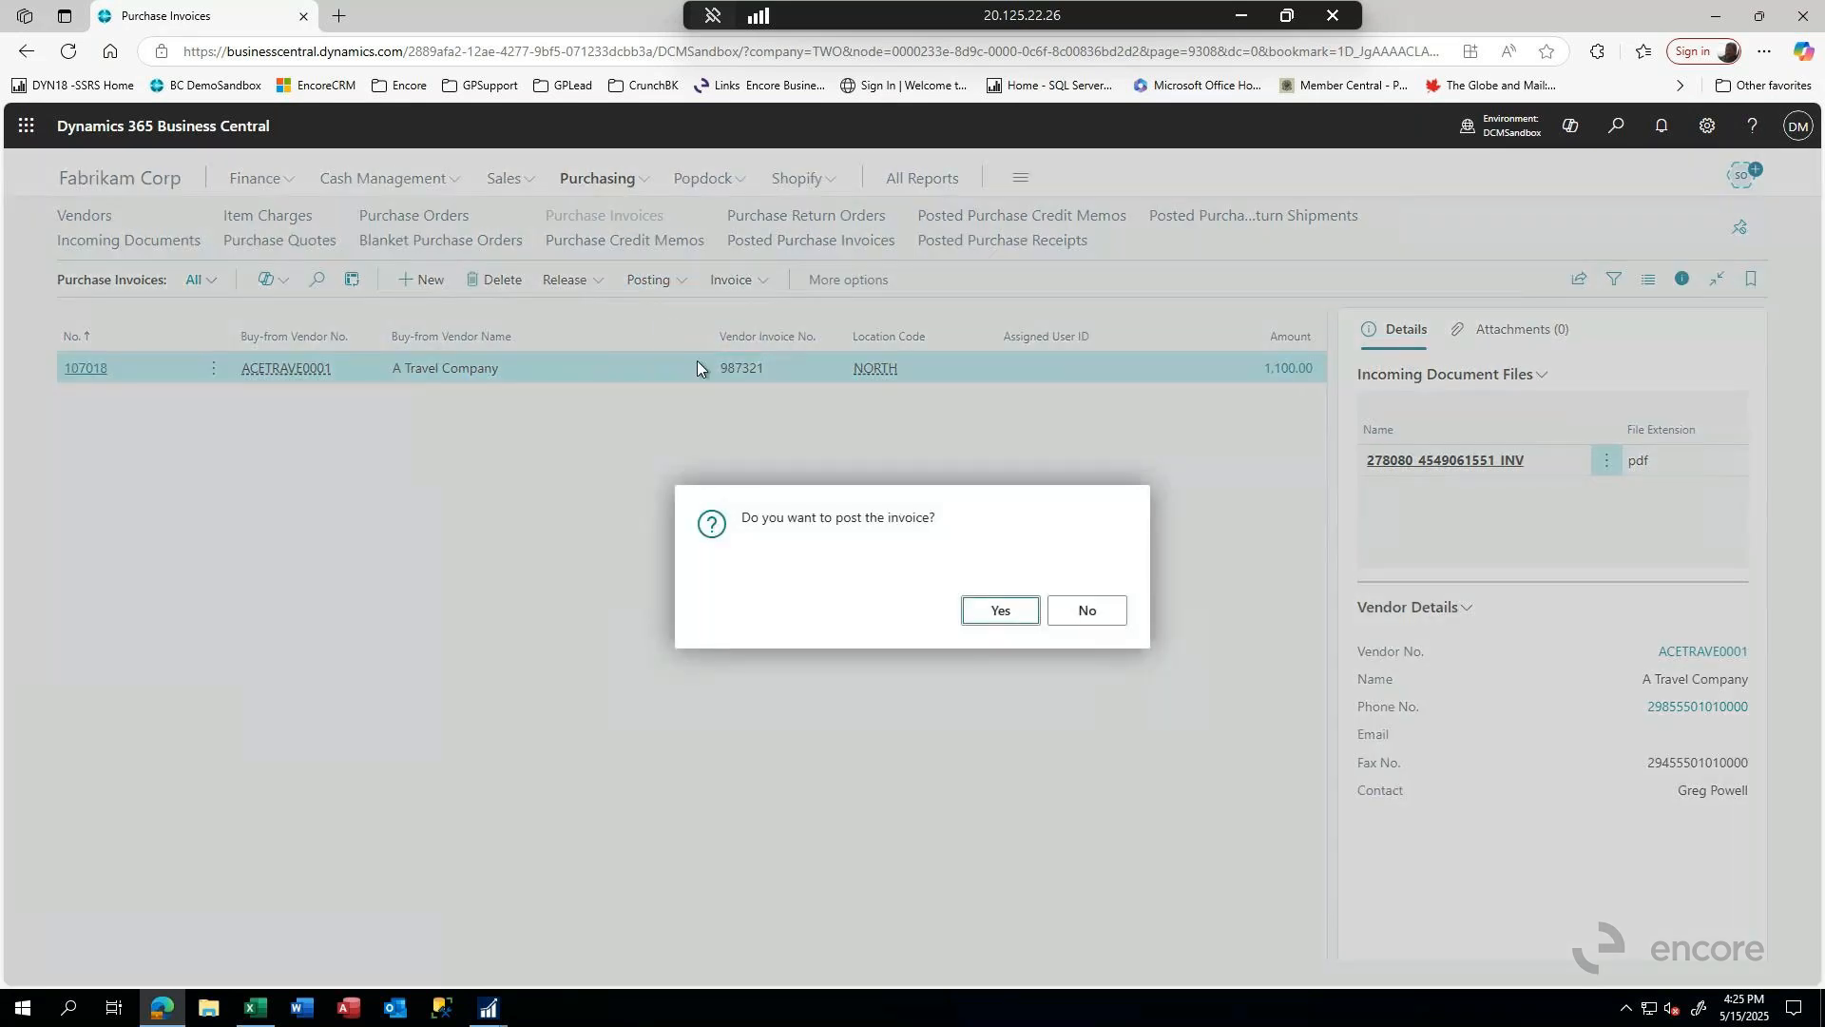
{"action": "left_click", "coordinate": [994, 605]}
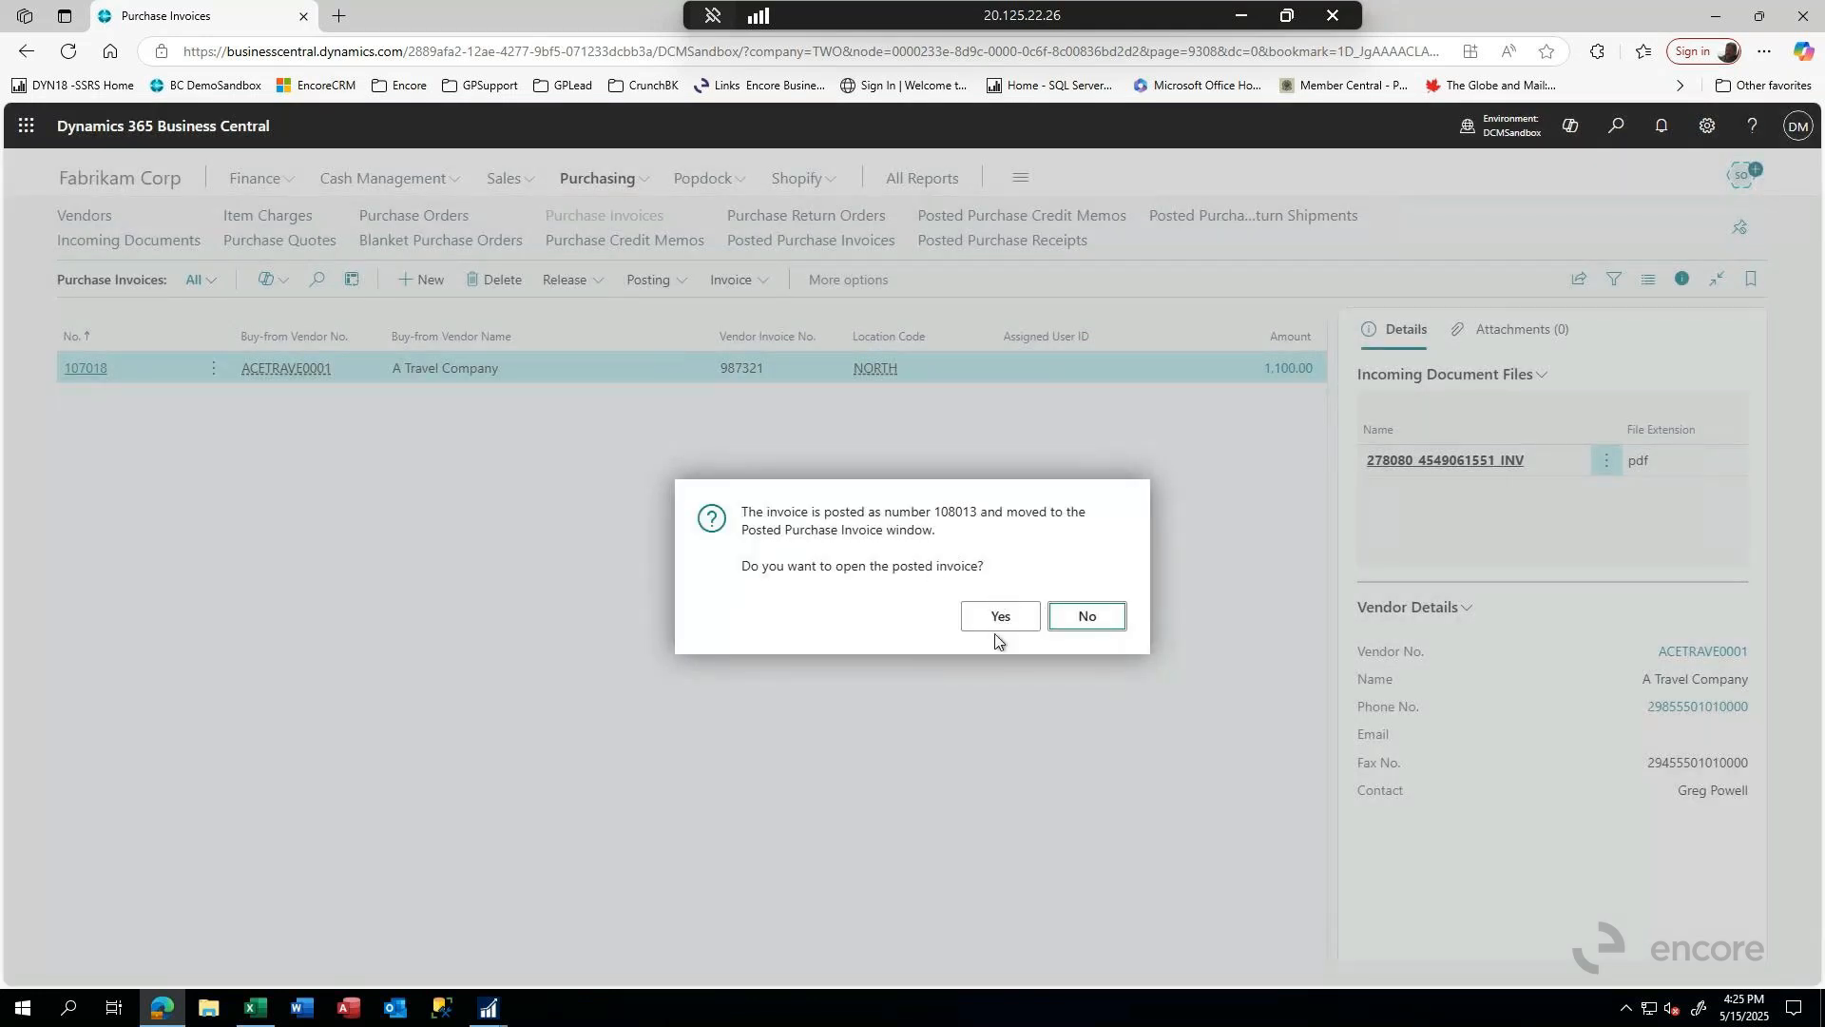
{"action": "left_click", "coordinate": [1016, 624]}
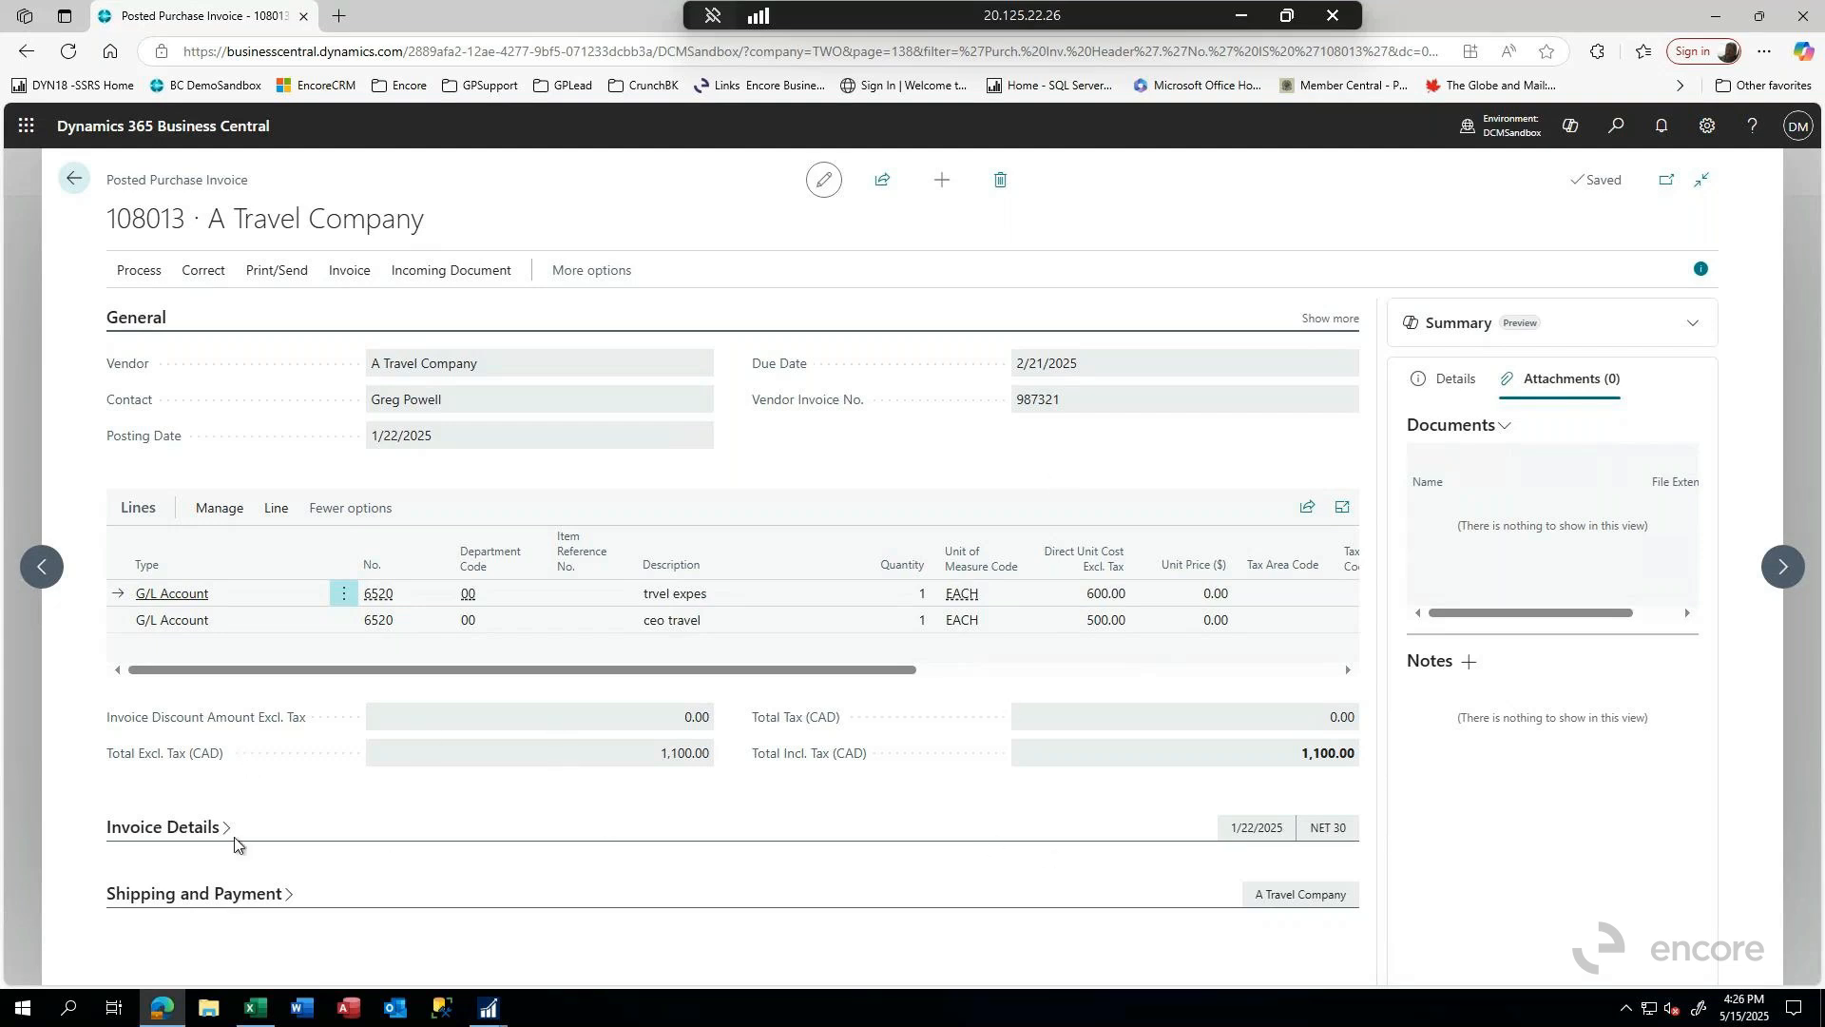
- Review the posted invoice's Invoice Details and Shipping and Payment sections and return to the purchase invoices list
{"action": "left_click", "coordinate": [211, 827]}
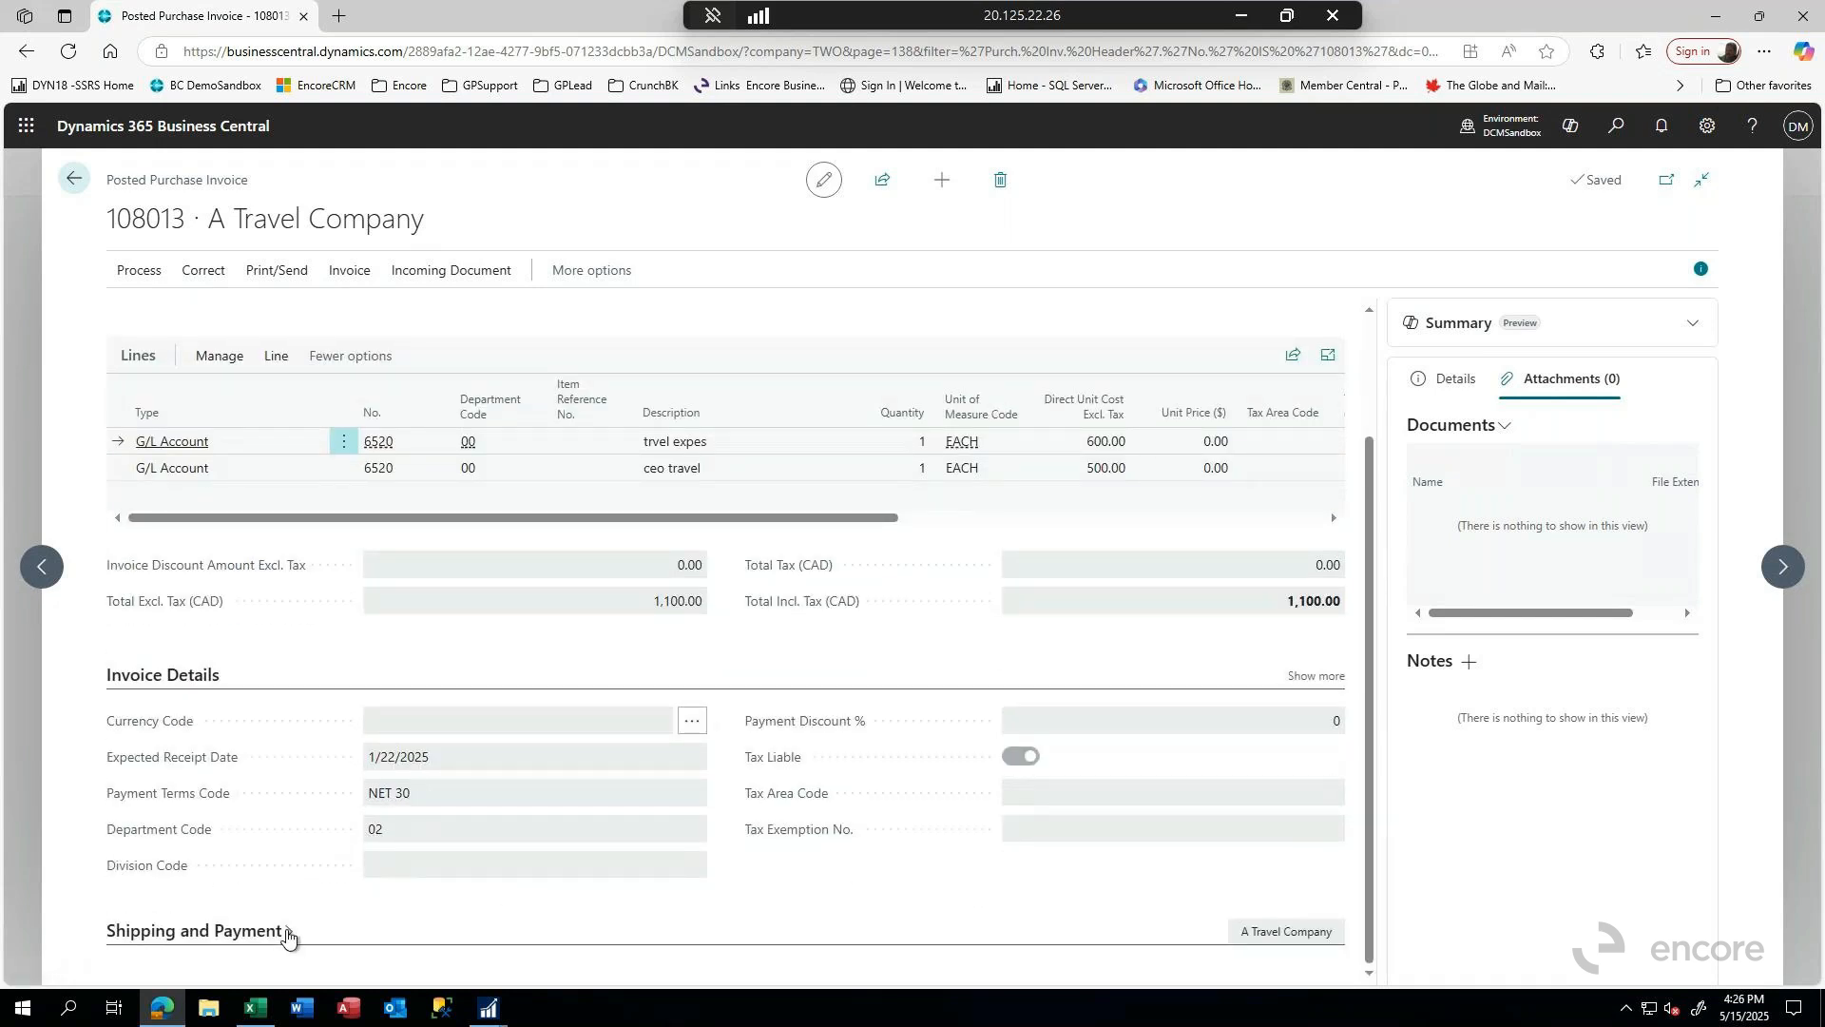
{"action": "left_click", "coordinate": [289, 934]}
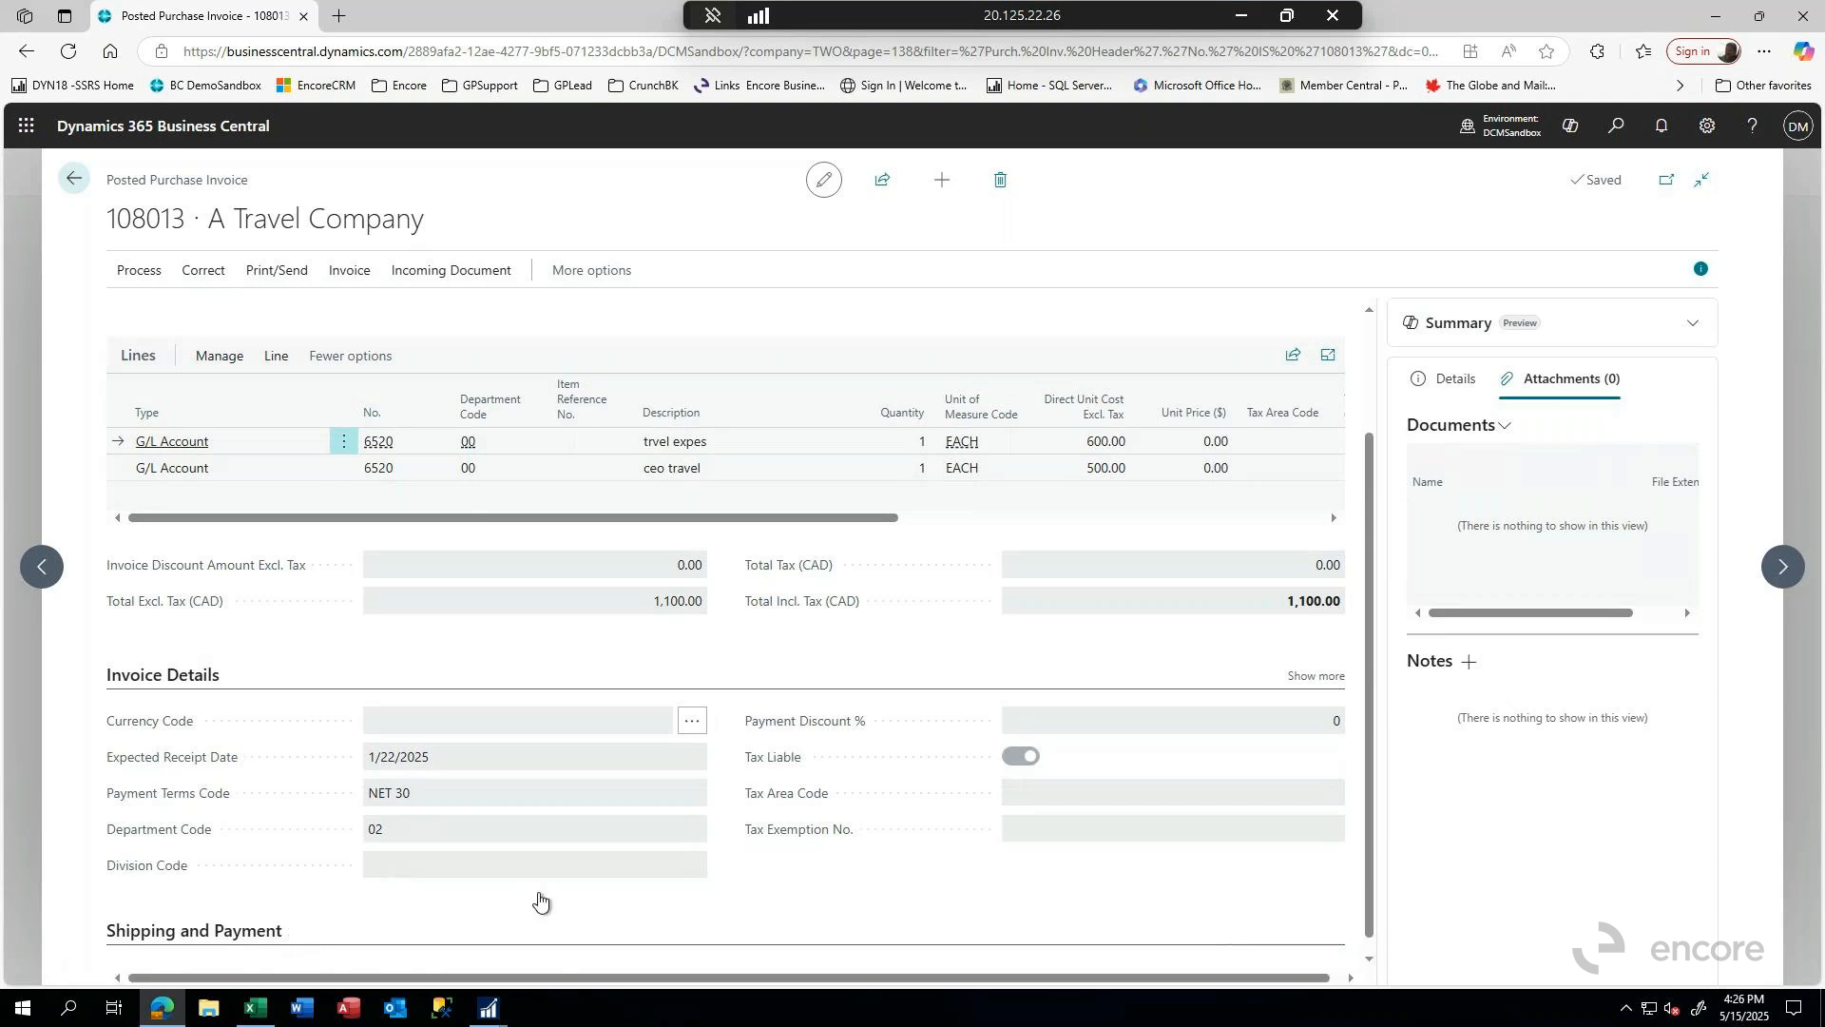
{"action": "scroll", "coordinate": [539, 899], "scroll_direction": "down", "scroll_amount": 4}
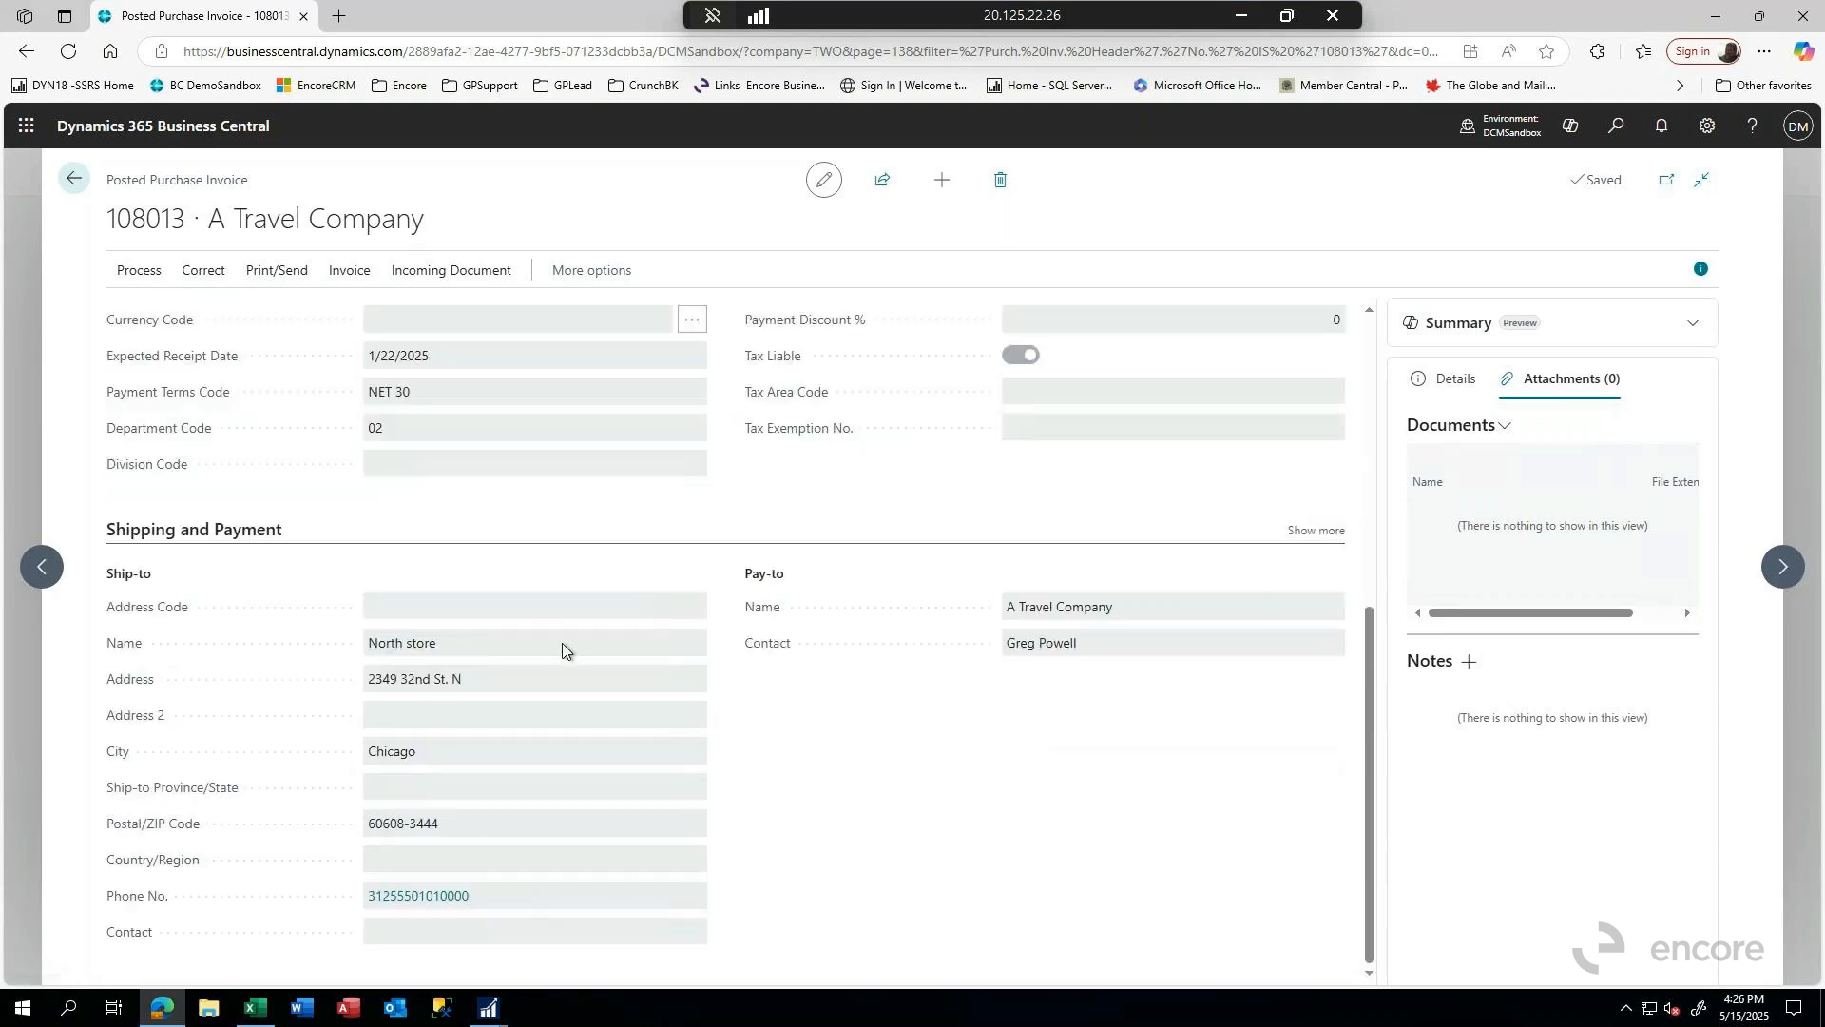
{"action": "scroll", "coordinate": [562, 649], "scroll_direction": "up", "scroll_amount": 5}
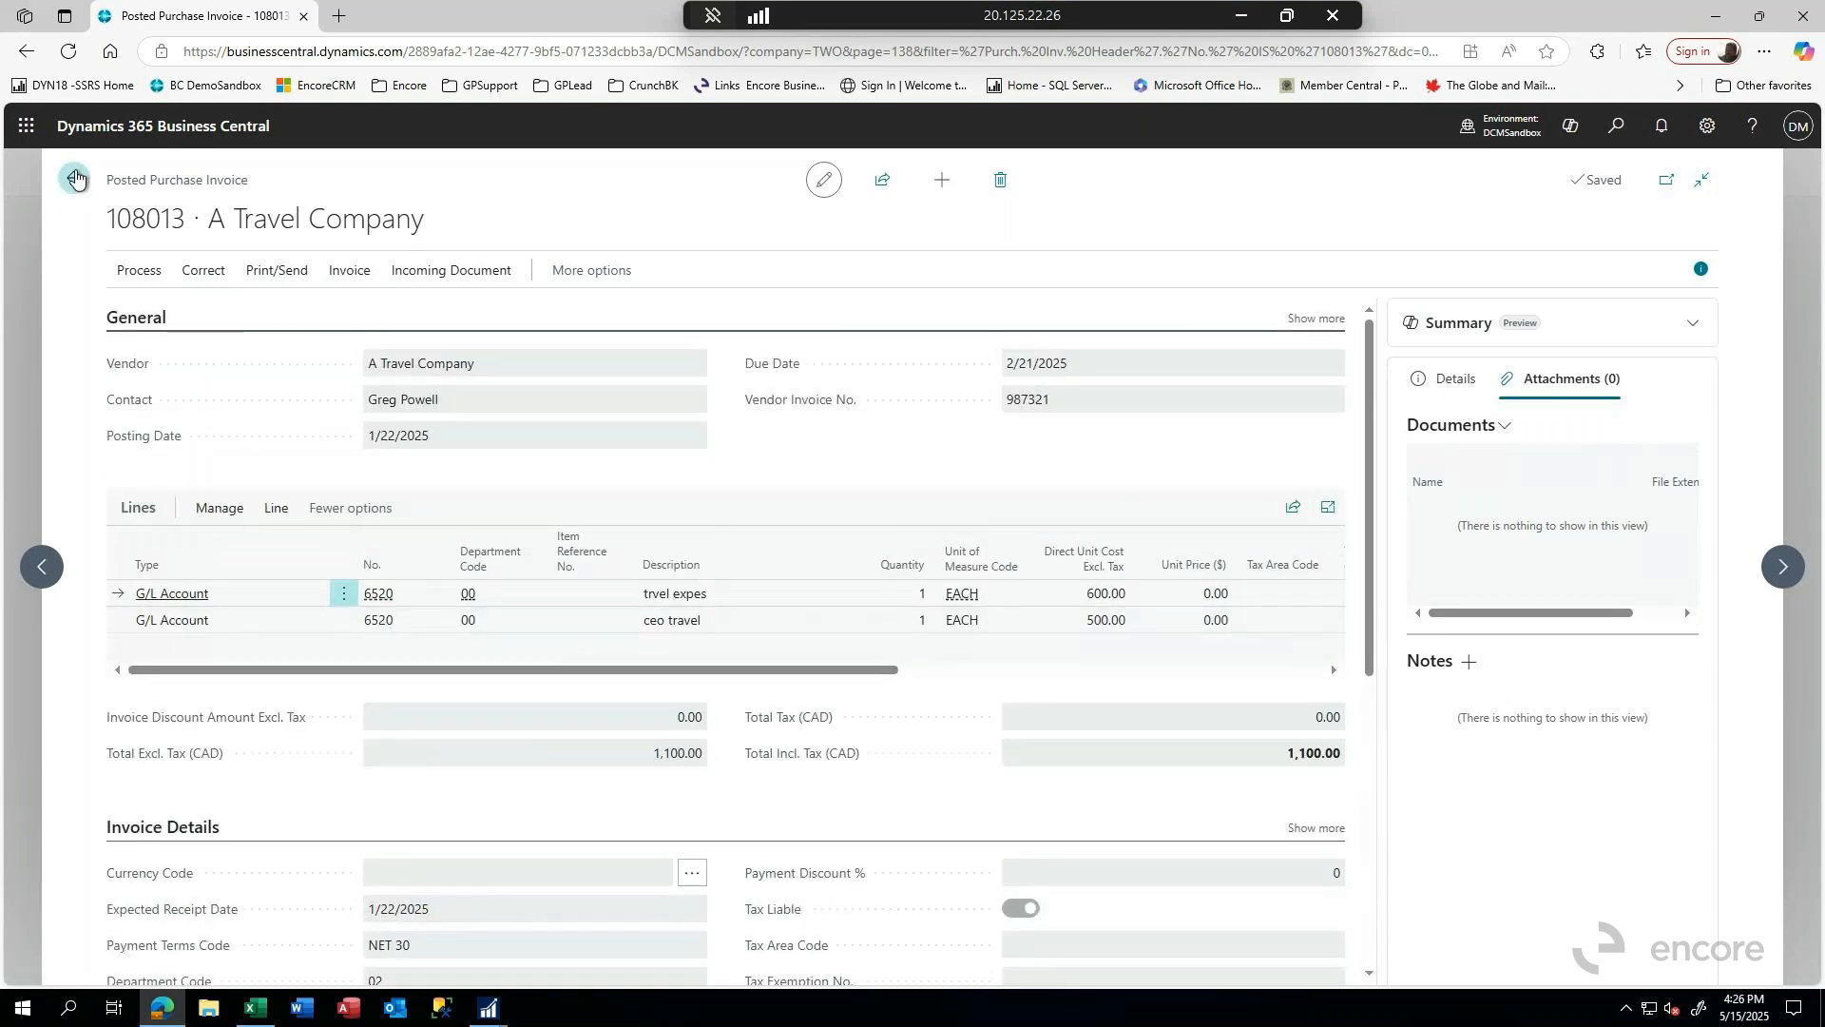
{"action": "left_click", "coordinate": [76, 178]}
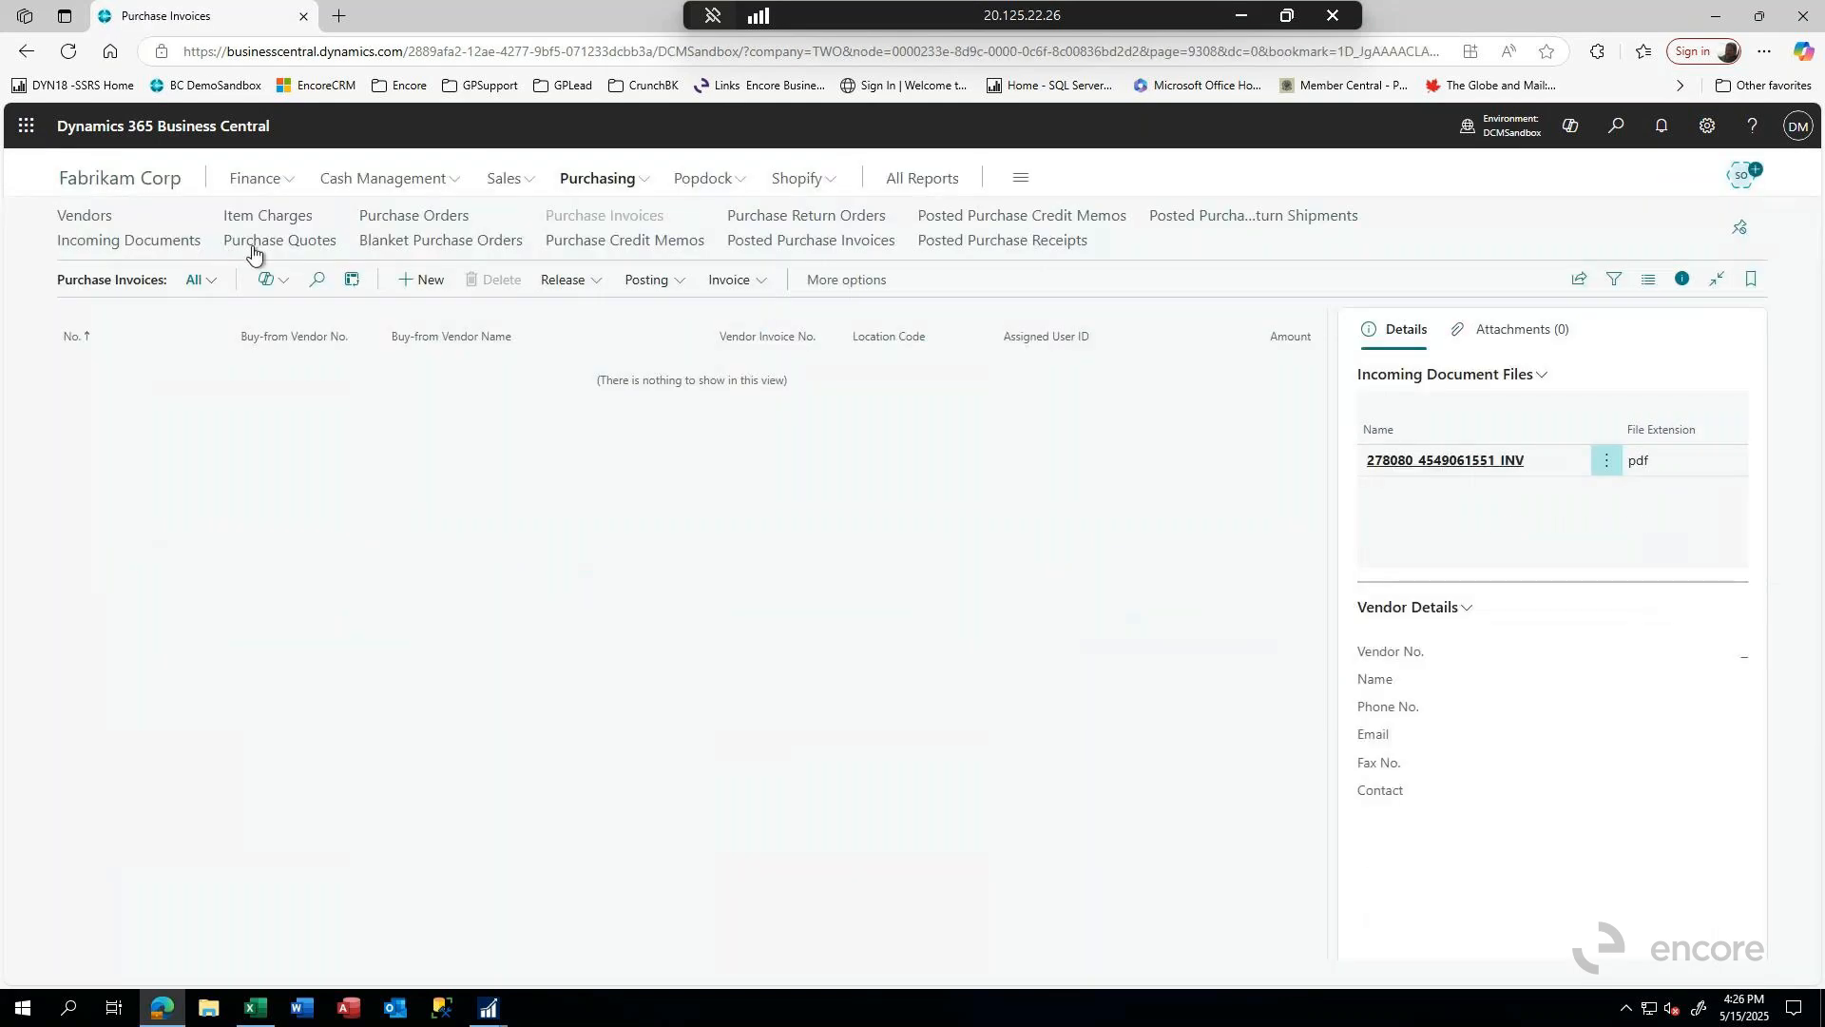